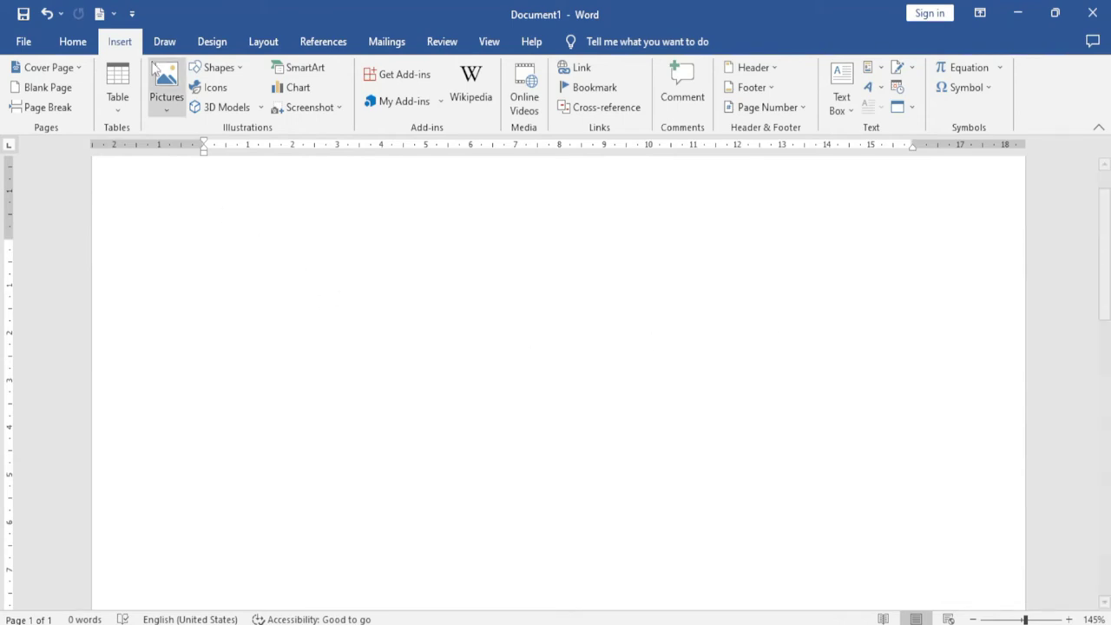
Insert IMG_0288 from the Institute Videos folder on this computer, sized 10.61 × 15.92 cm
click(165, 102)
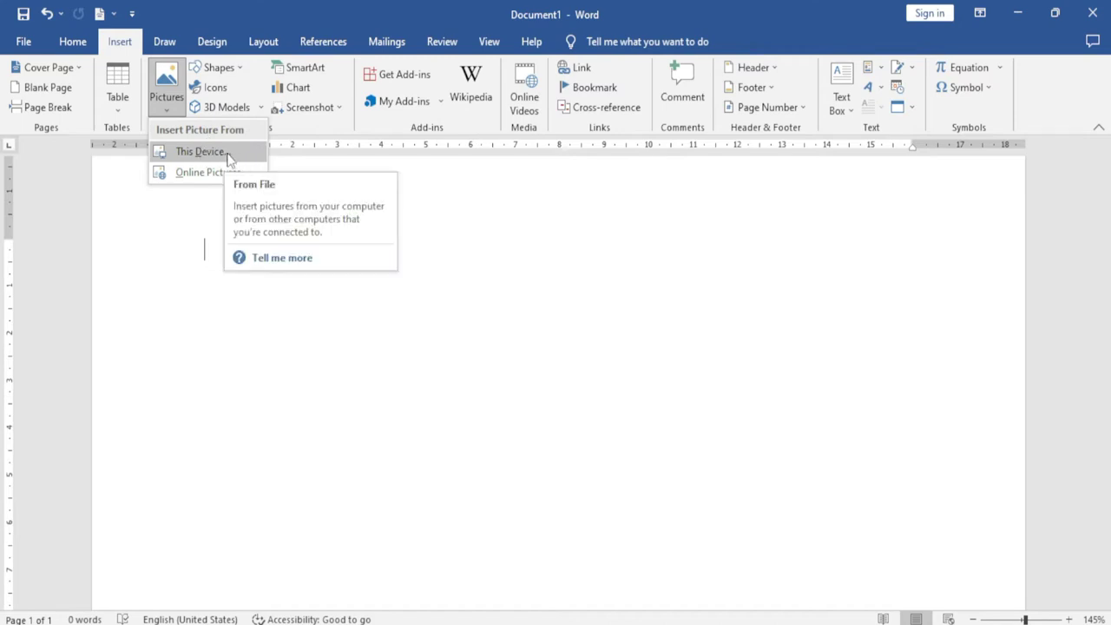
click(226, 153)
drag(492, 144, 363, 135)
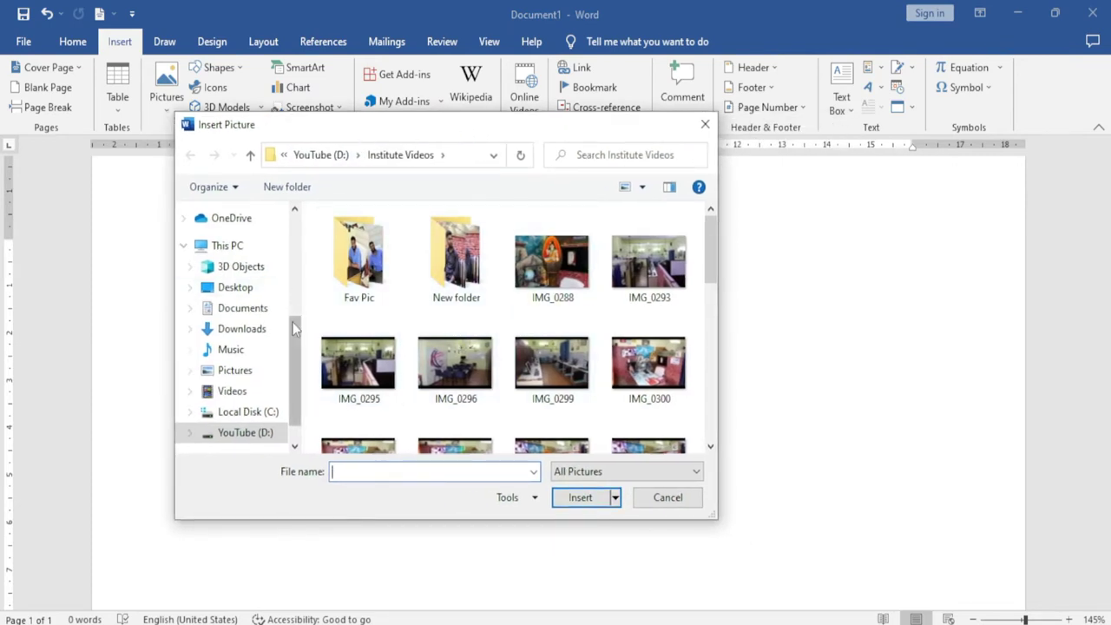
scroll(293, 321, up, 2)
scroll(291, 330, up, 1)
scroll(287, 343, down, 3)
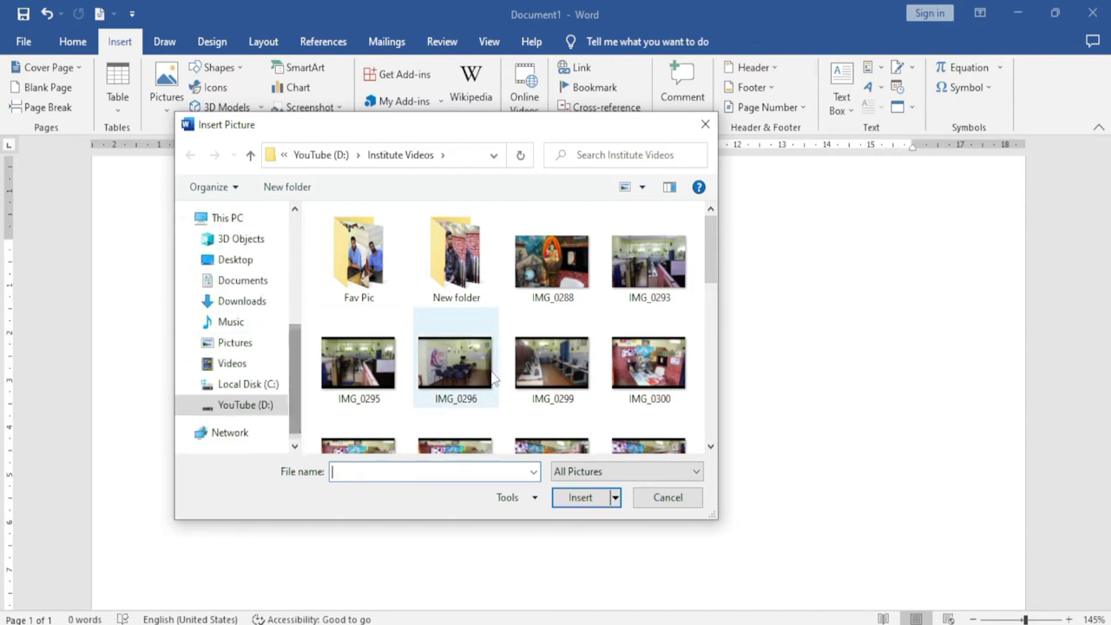
click(547, 277)
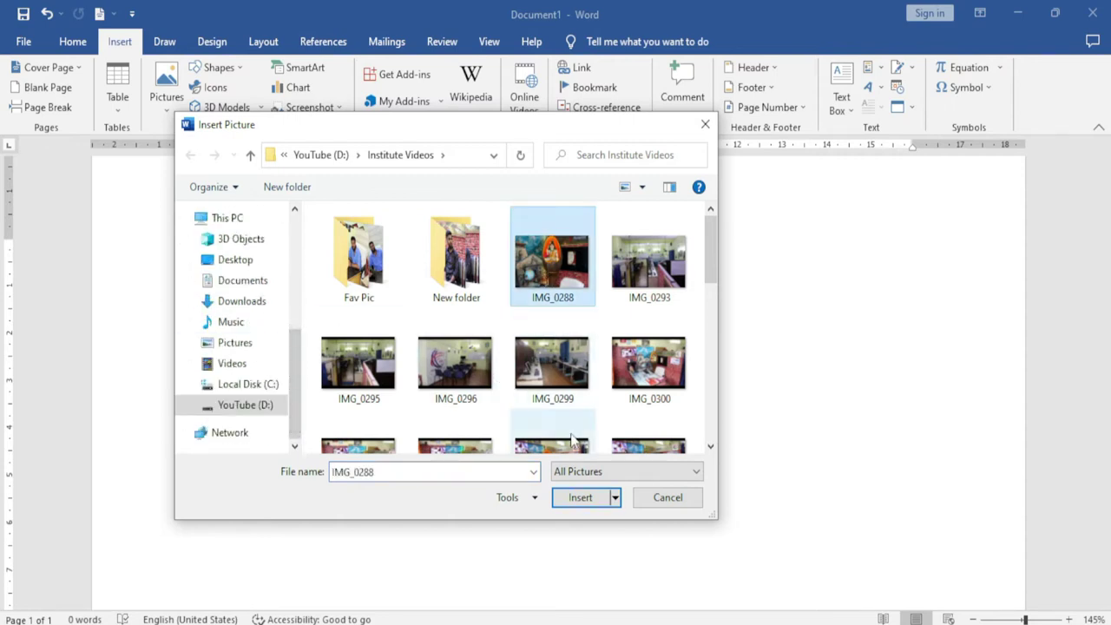
click(580, 499)
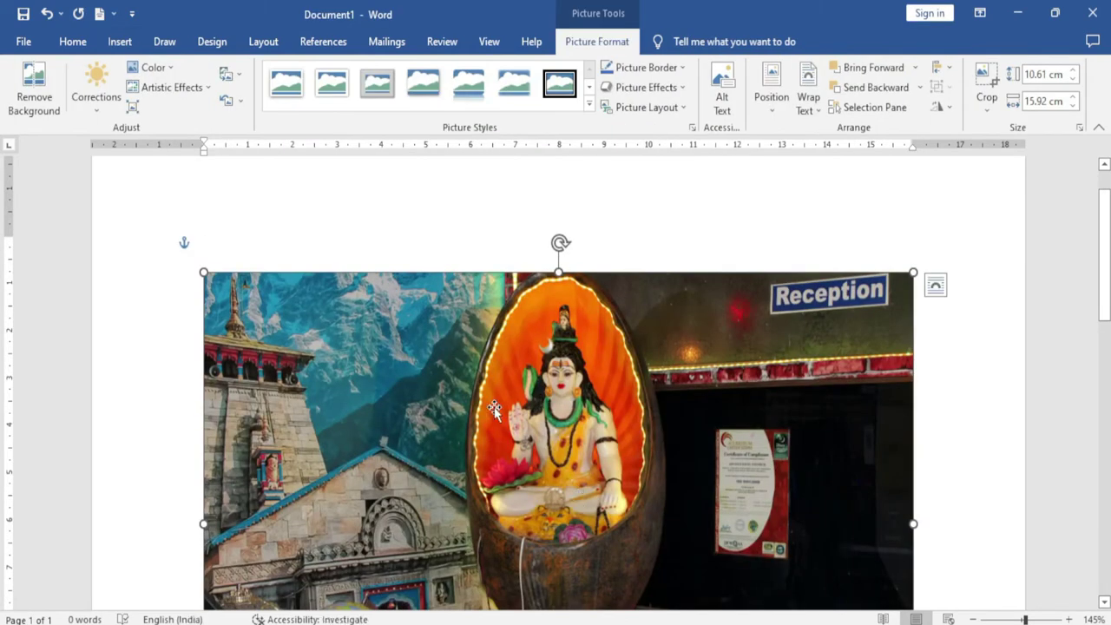
Apply Remove Background and keep the changes so only the temple and idol remain
scroll(434, 408, down, 5)
scroll(434, 408, up, 3)
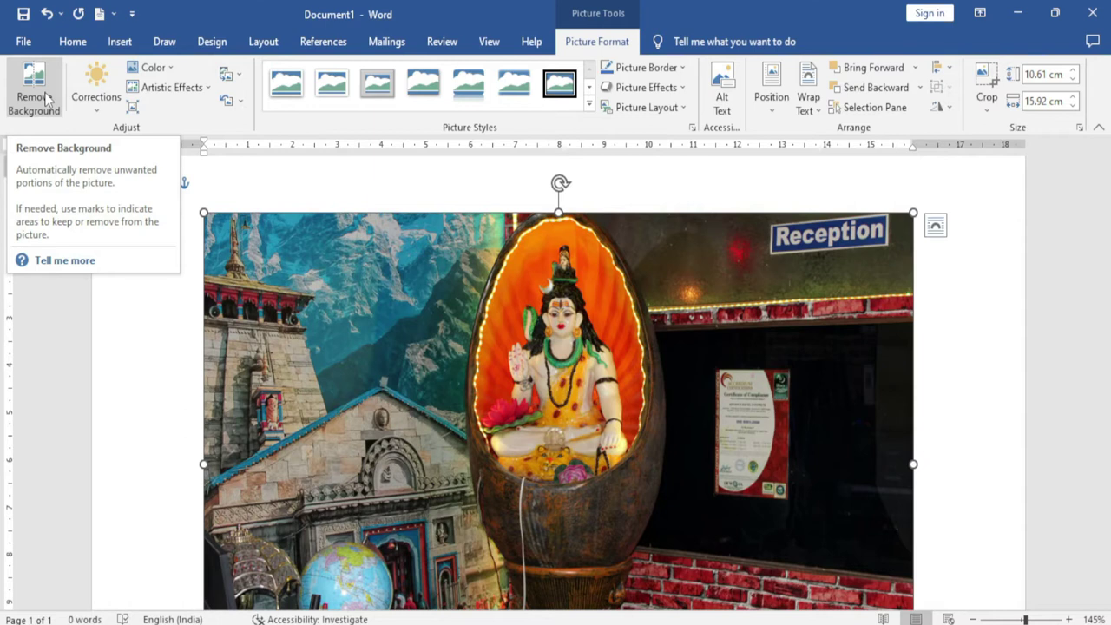
click(43, 101)
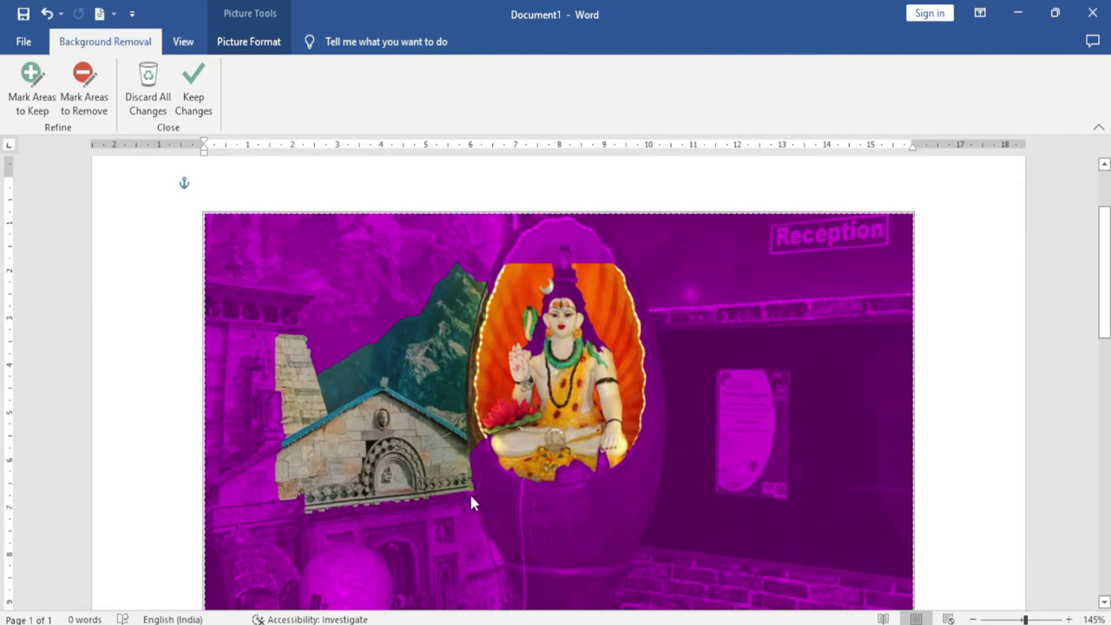
click(193, 96)
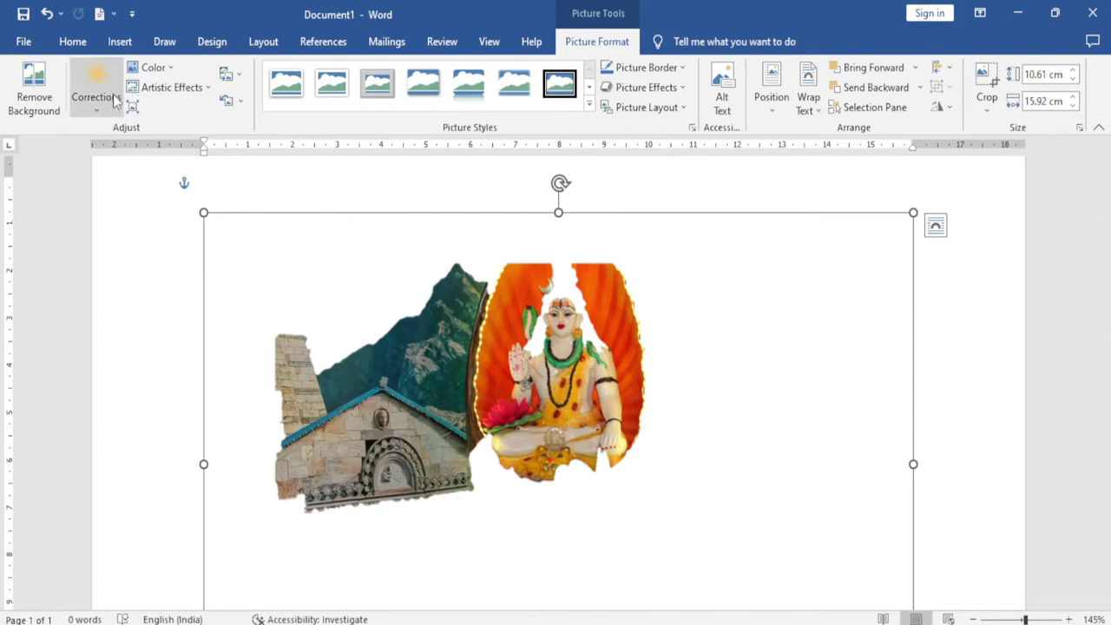
Undo the background removal, then try Brightness +20% Contrast -40% and undo it too
key(ctrl+z)
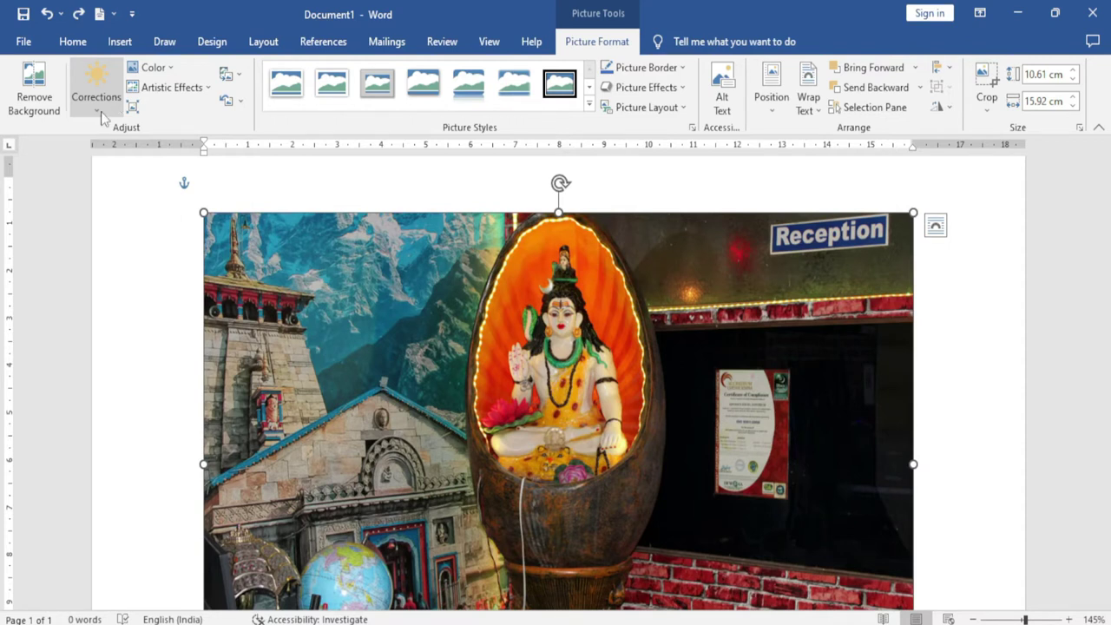
click(102, 103)
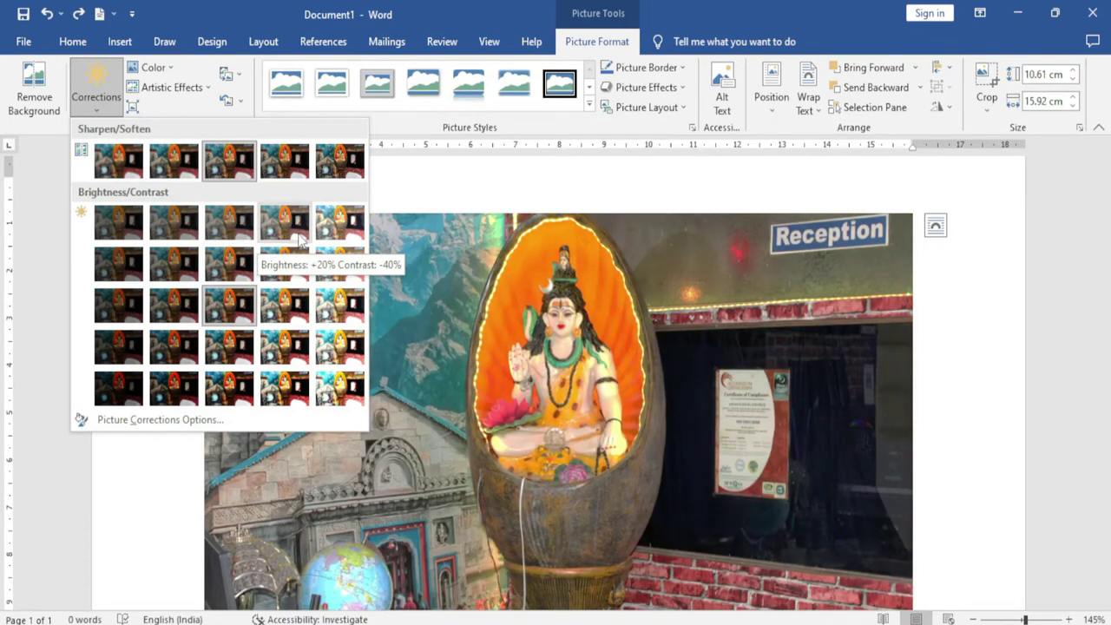
click(290, 231)
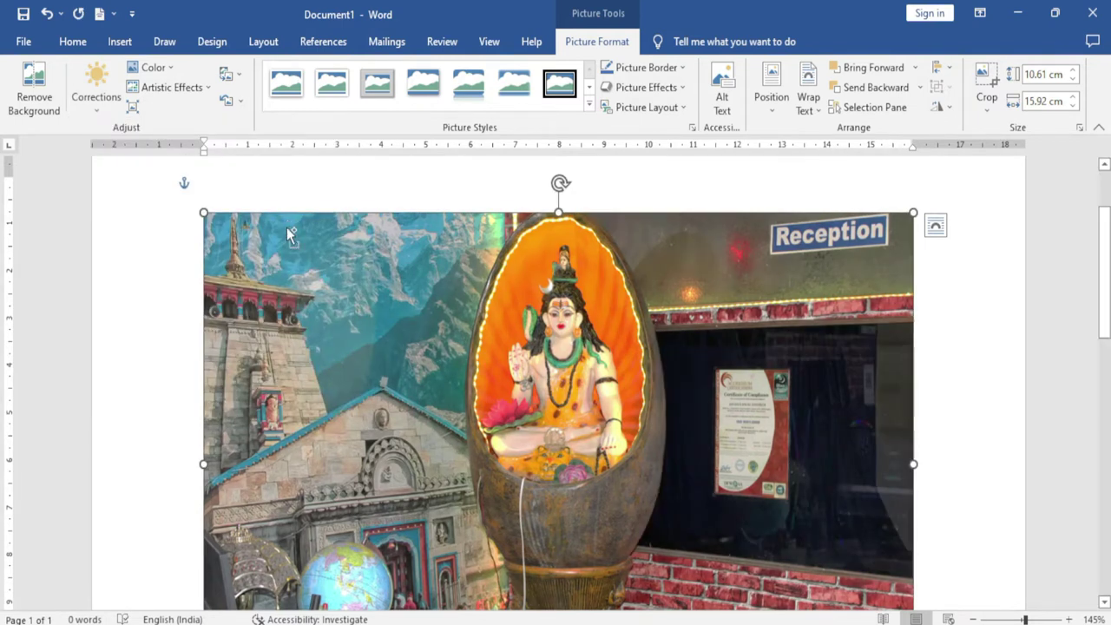
key(ctrl+z)
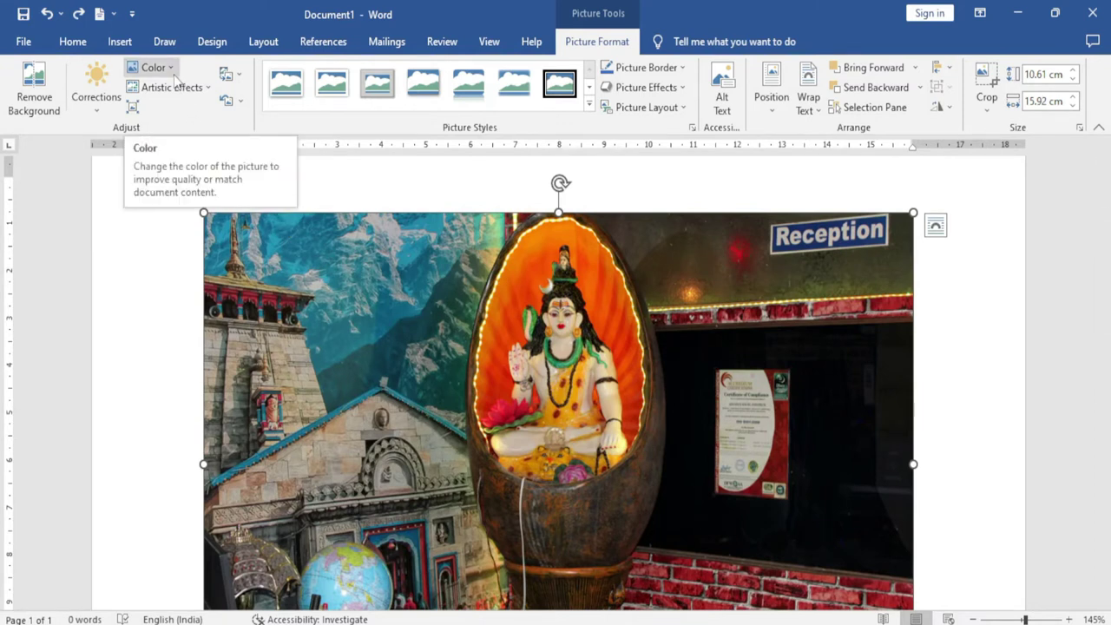
click(174, 77)
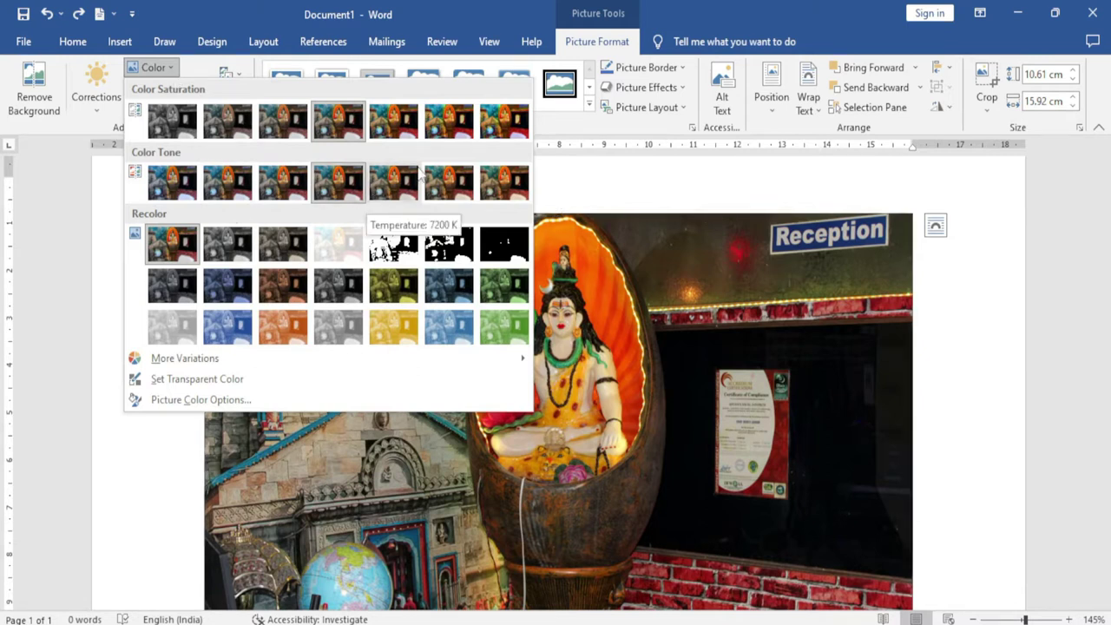
key(Escape)
click(444, 325)
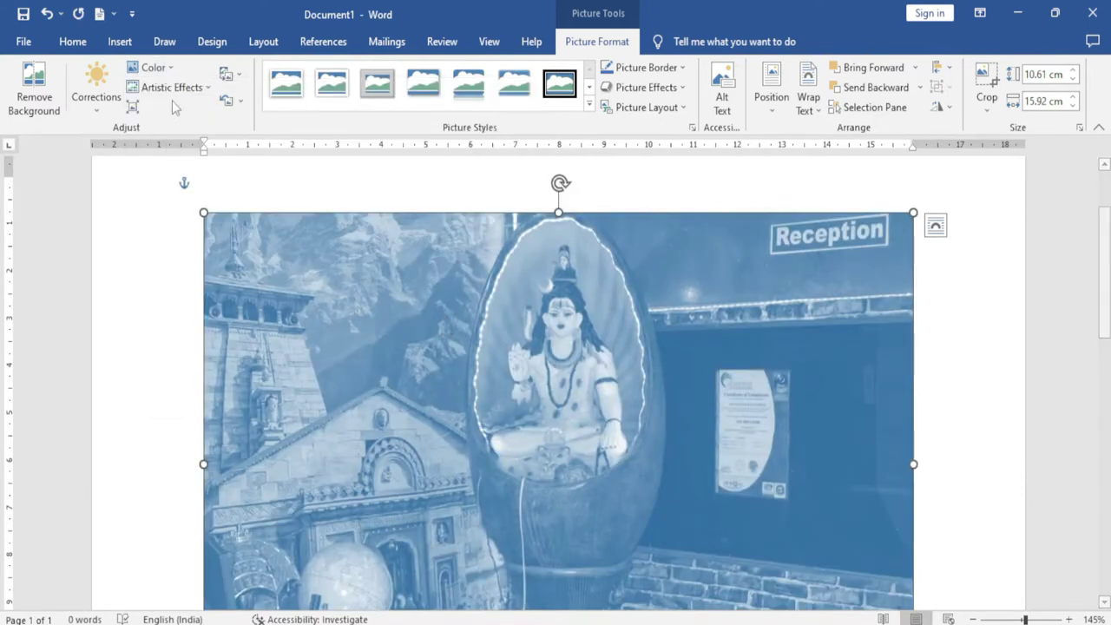
click(163, 70)
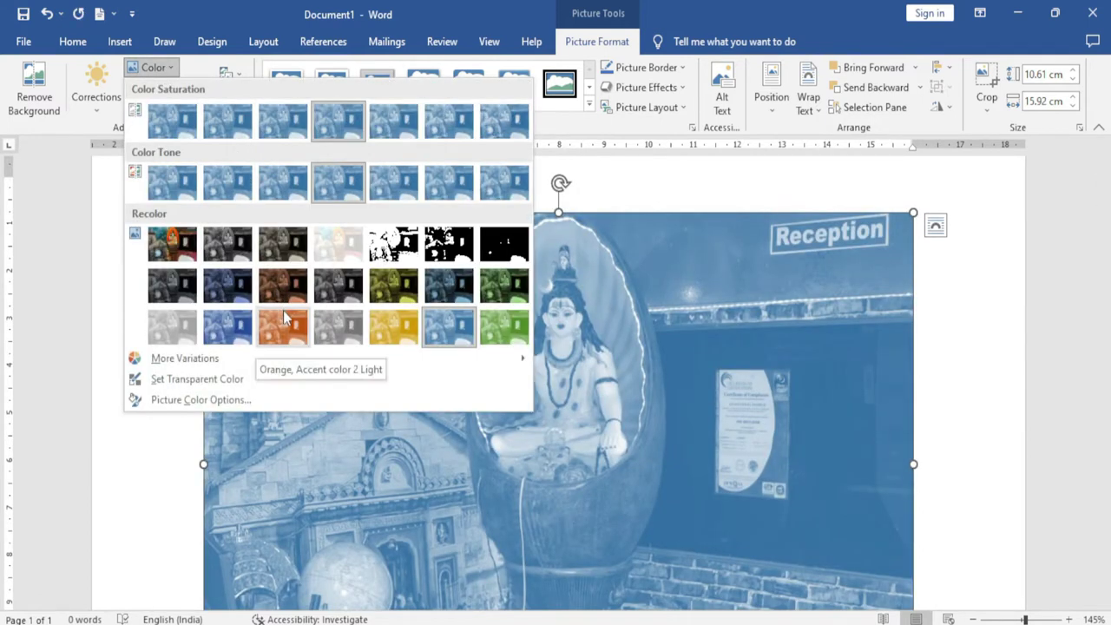
click(284, 314)
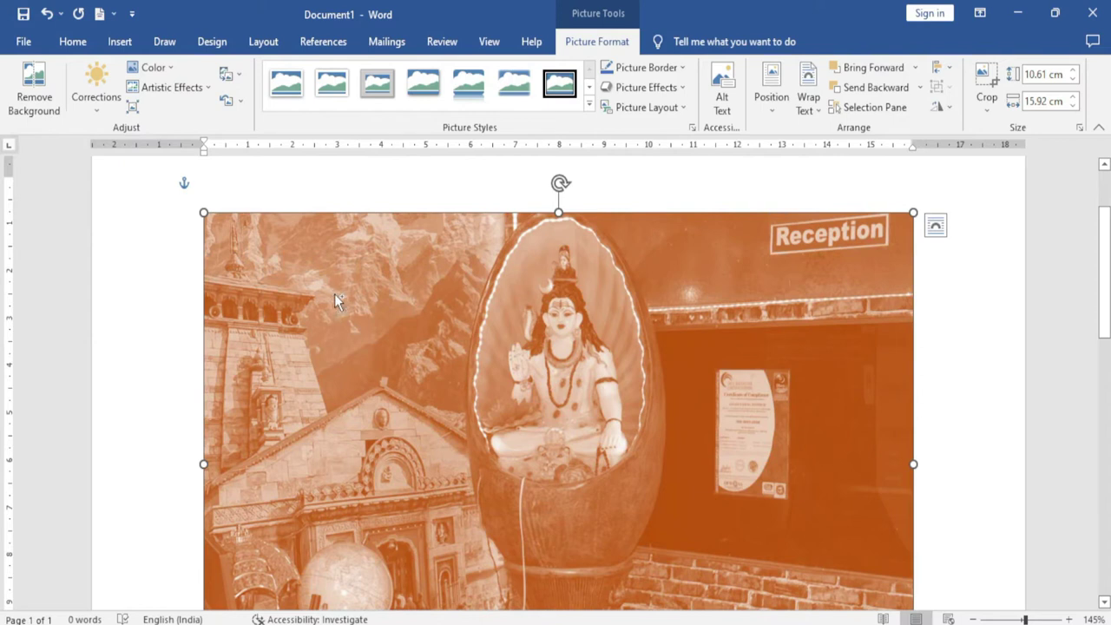
key(ctrl+z)
key(ctrl+z)
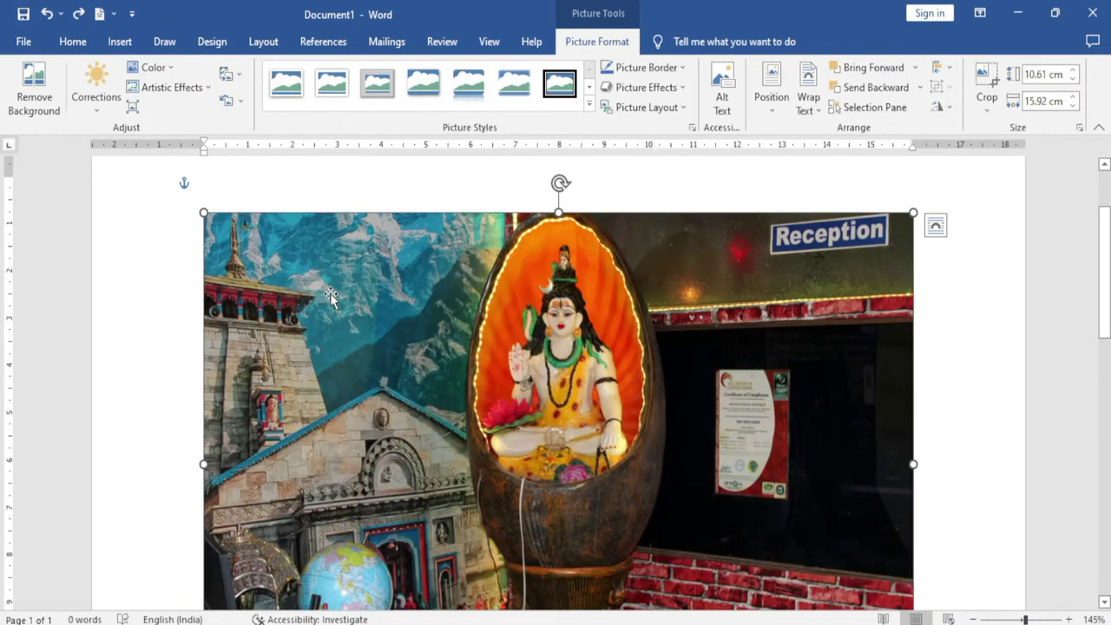
click(192, 97)
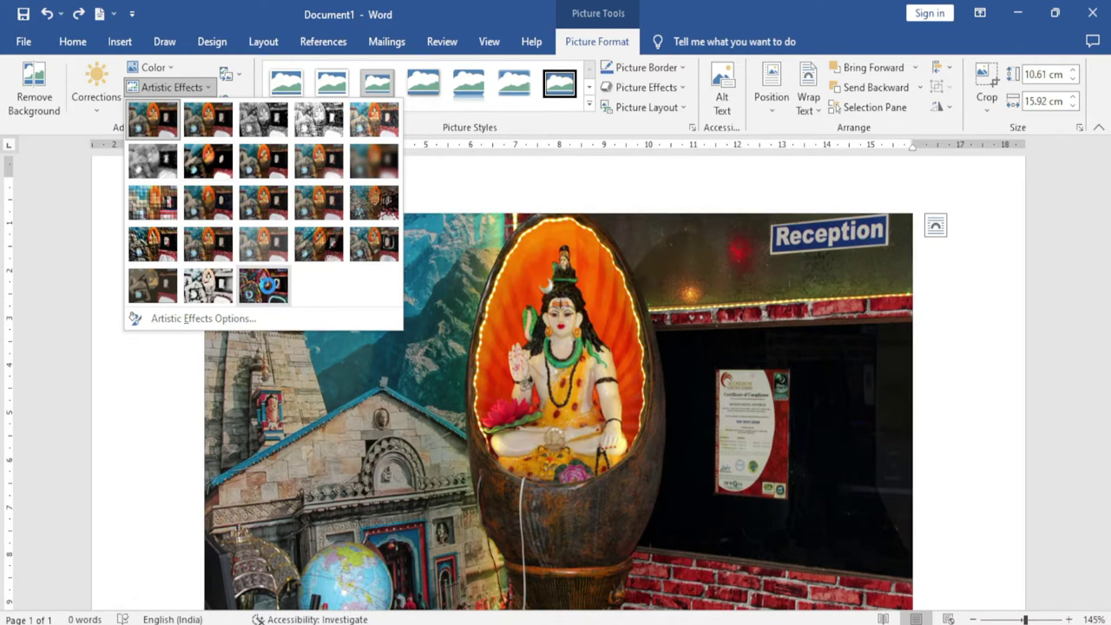
click(270, 295)
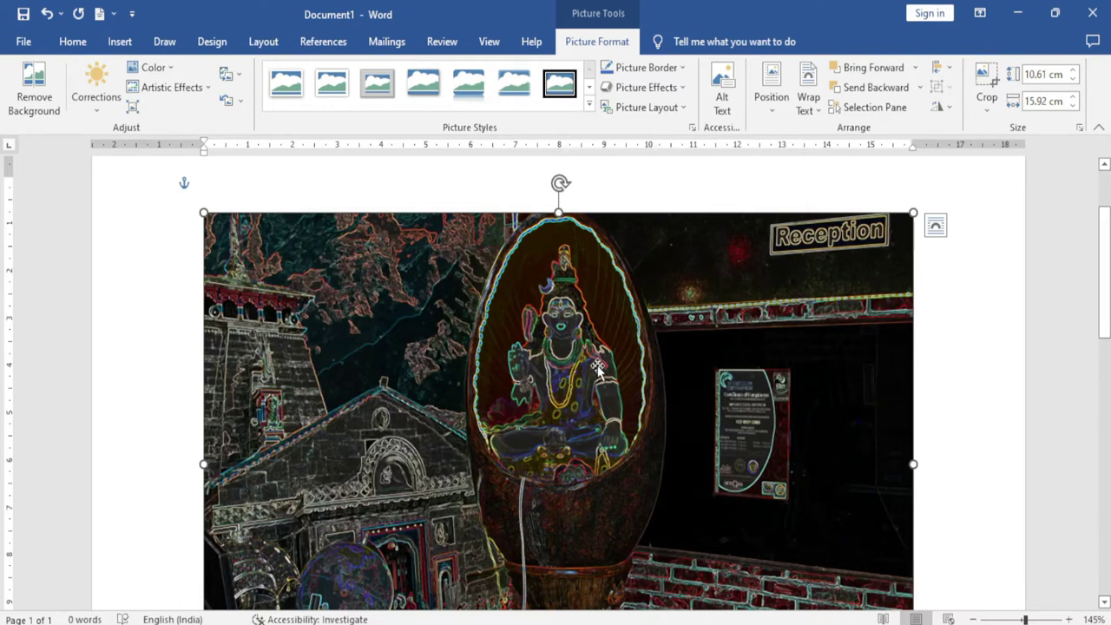
key(ctrl+z)
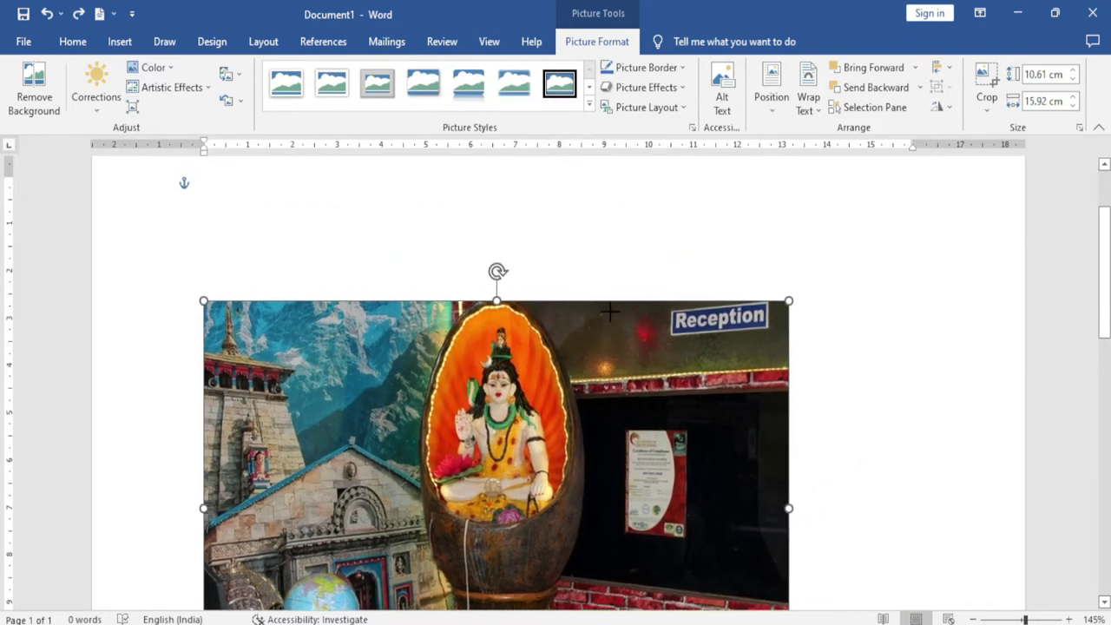
Shrink the photo to about 6.45 × 9.67 cm and compress it at E-mail (96 ppi)
drag(911, 211, 636, 382)
scroll(477, 441, up, 3)
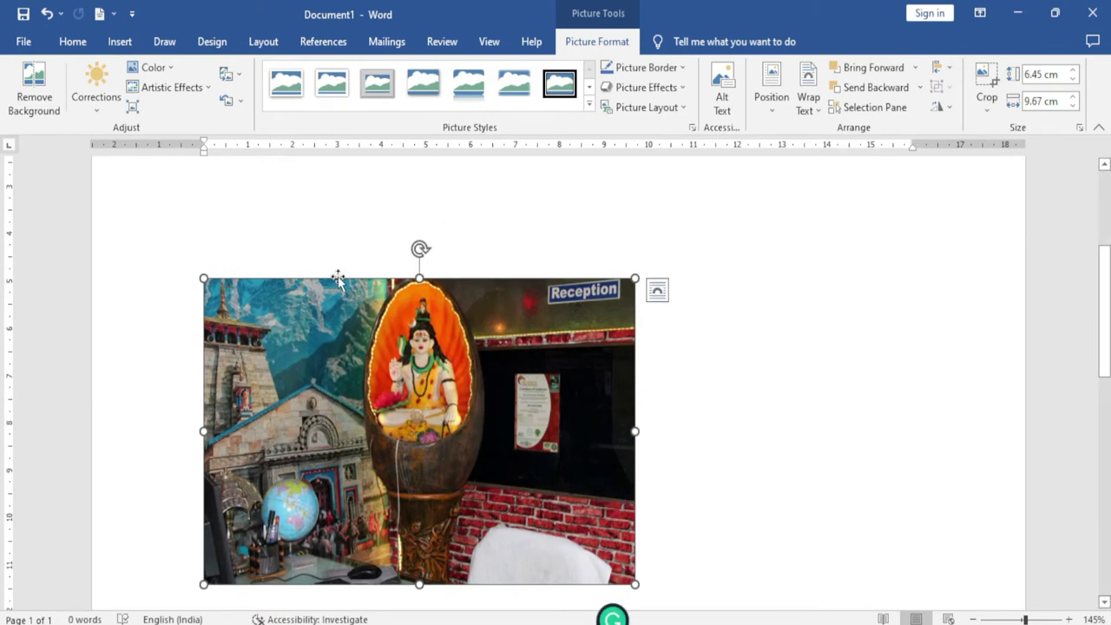
click(131, 108)
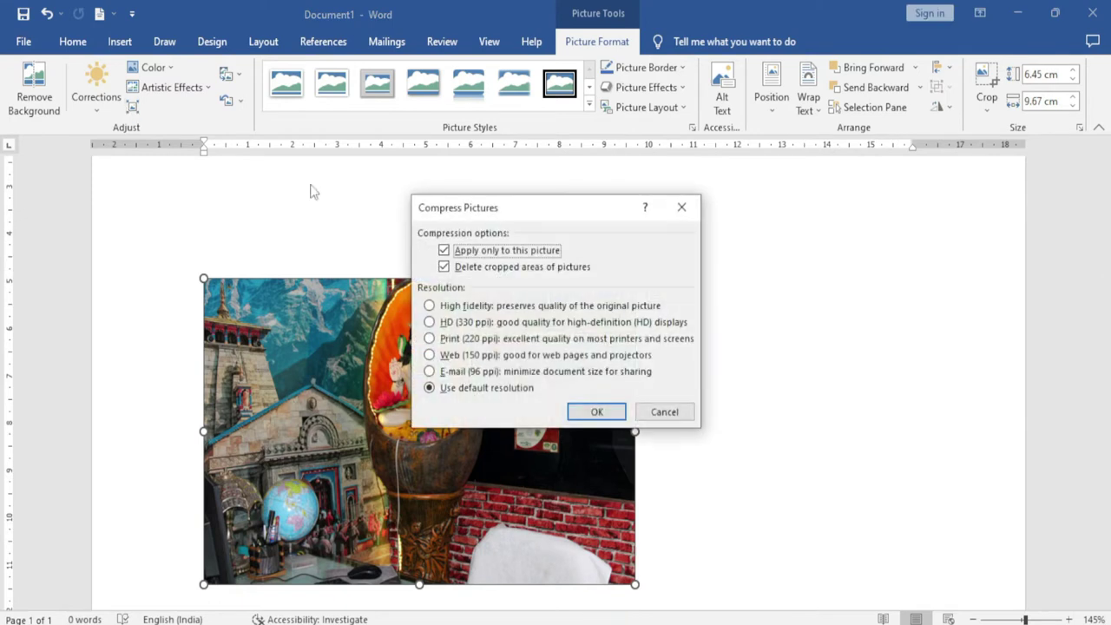
drag(468, 212, 545, 208)
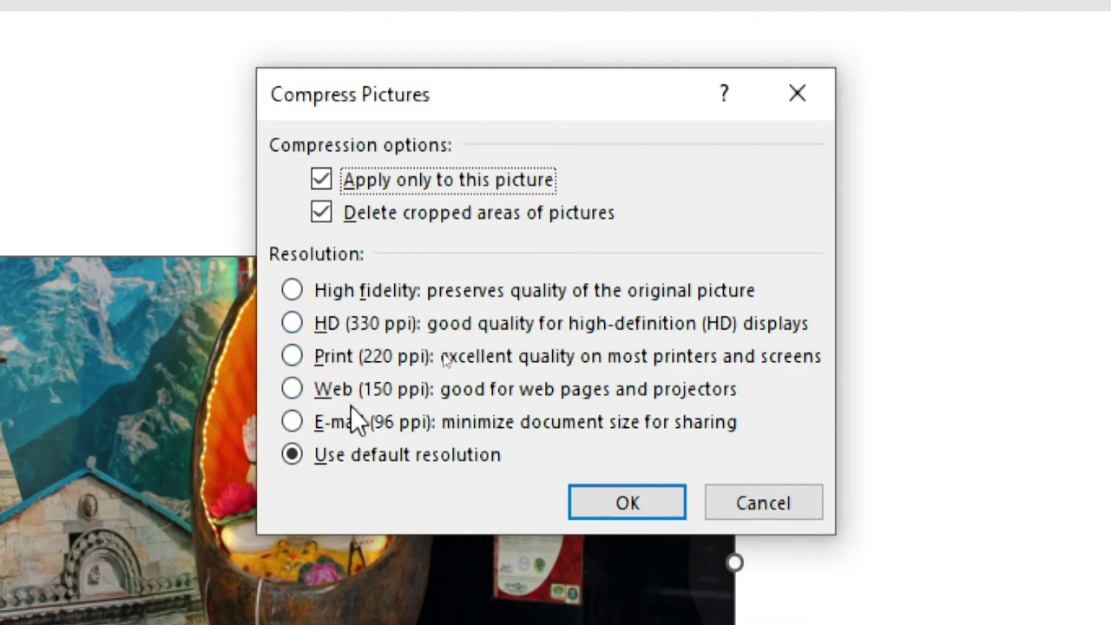
click(298, 424)
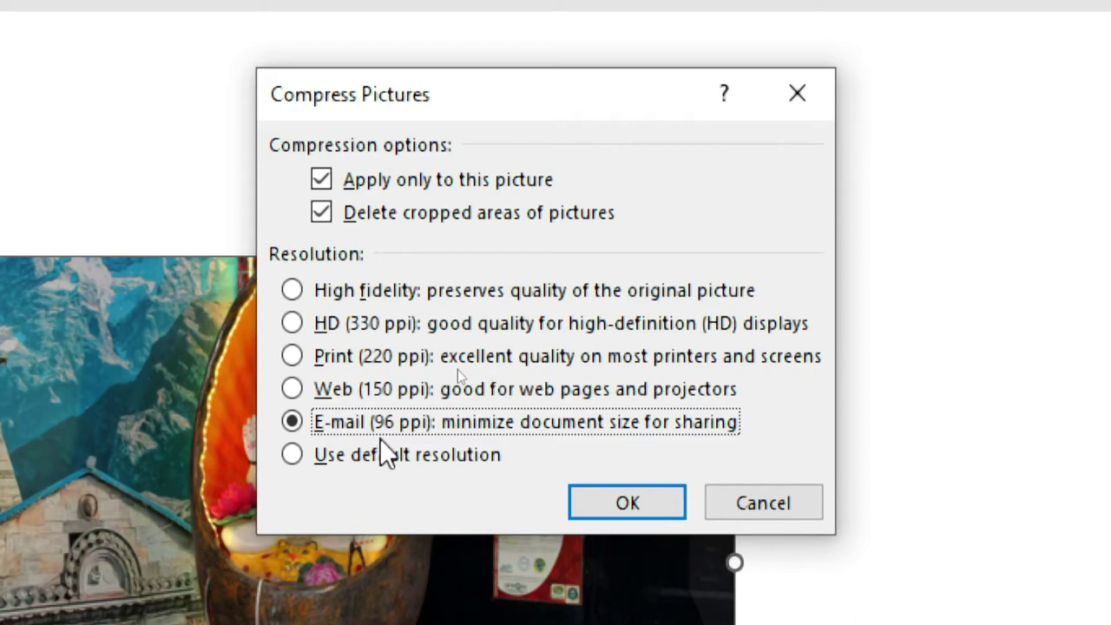
click(633, 504)
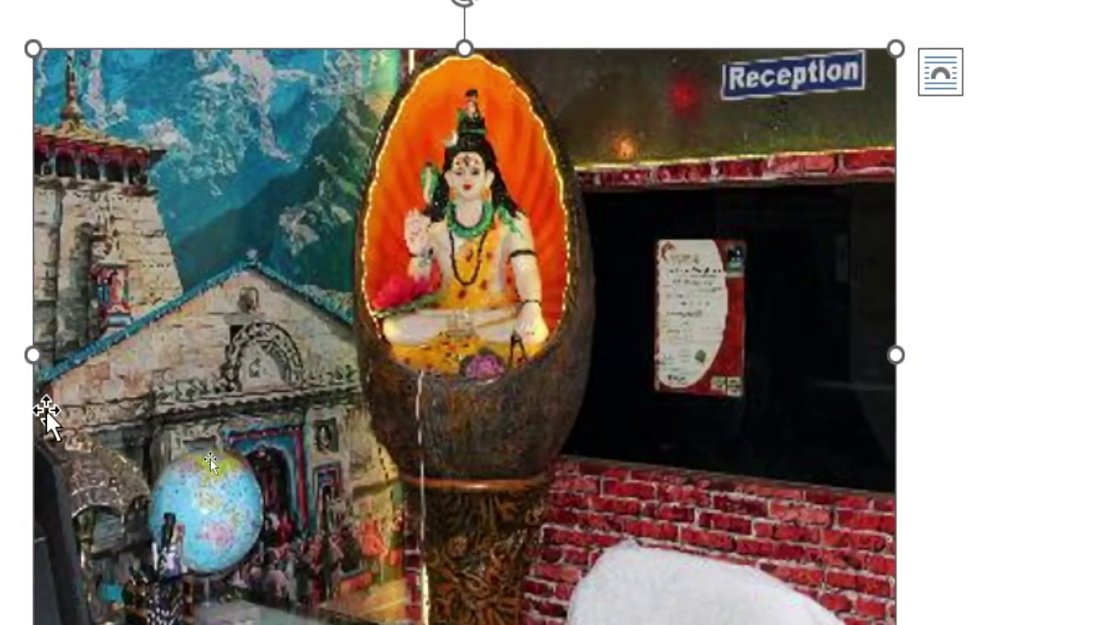
drag(46, 407, 49, 415)
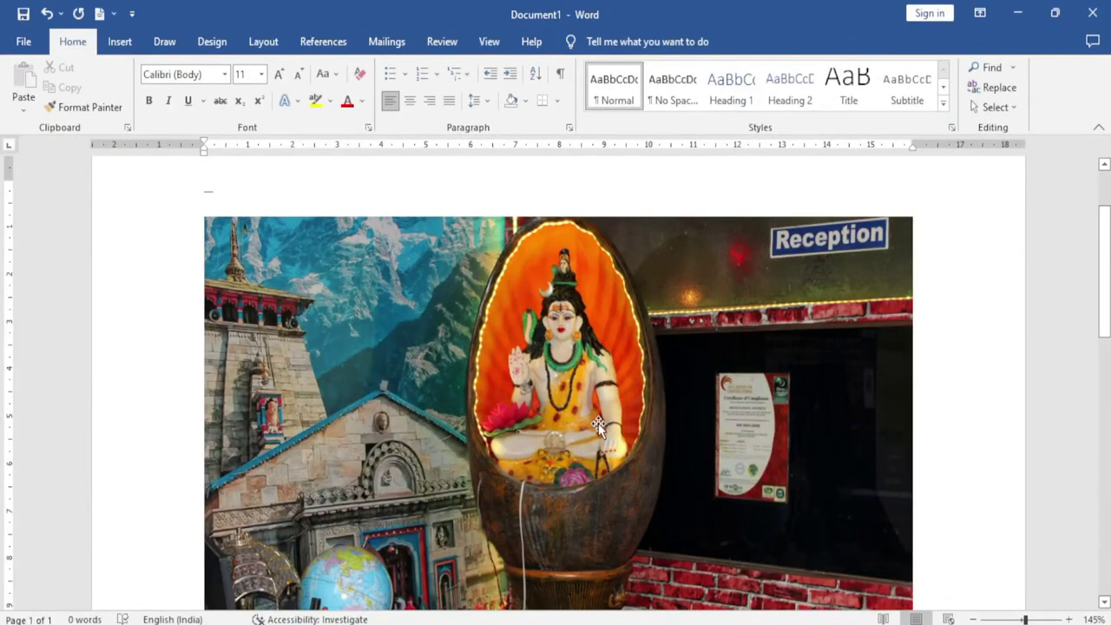
click(487, 352)
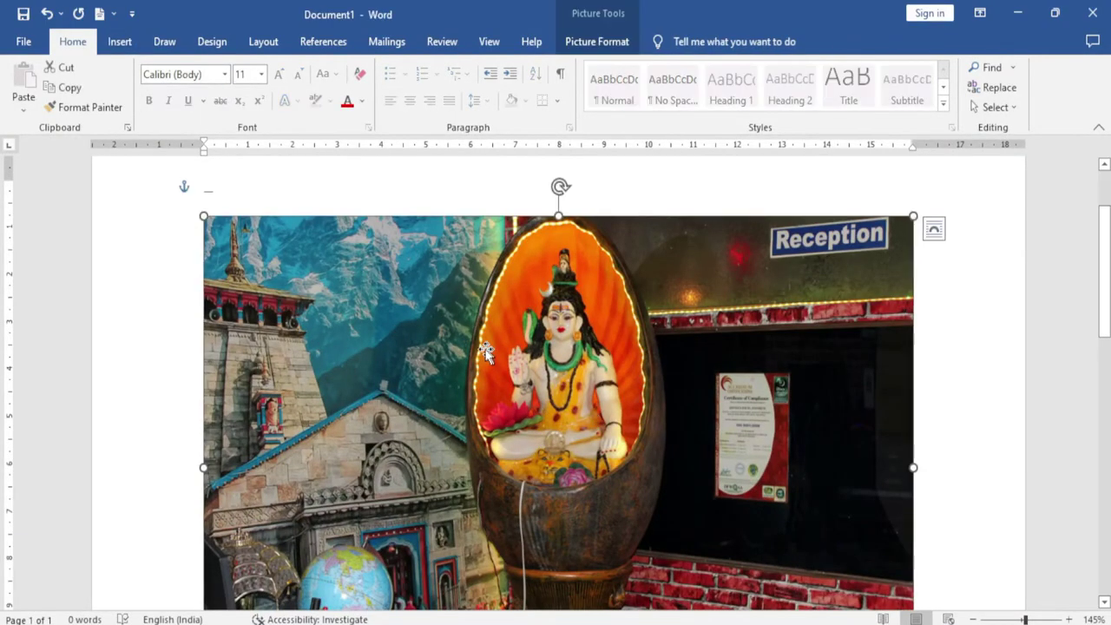
click(598, 40)
click(132, 106)
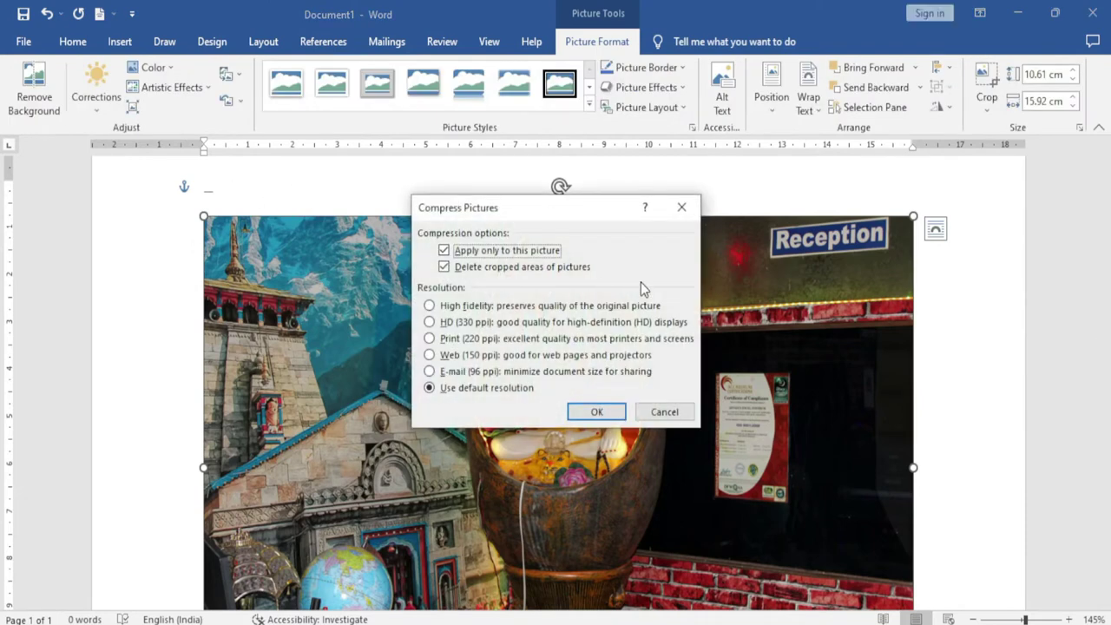
drag(503, 210, 377, 204)
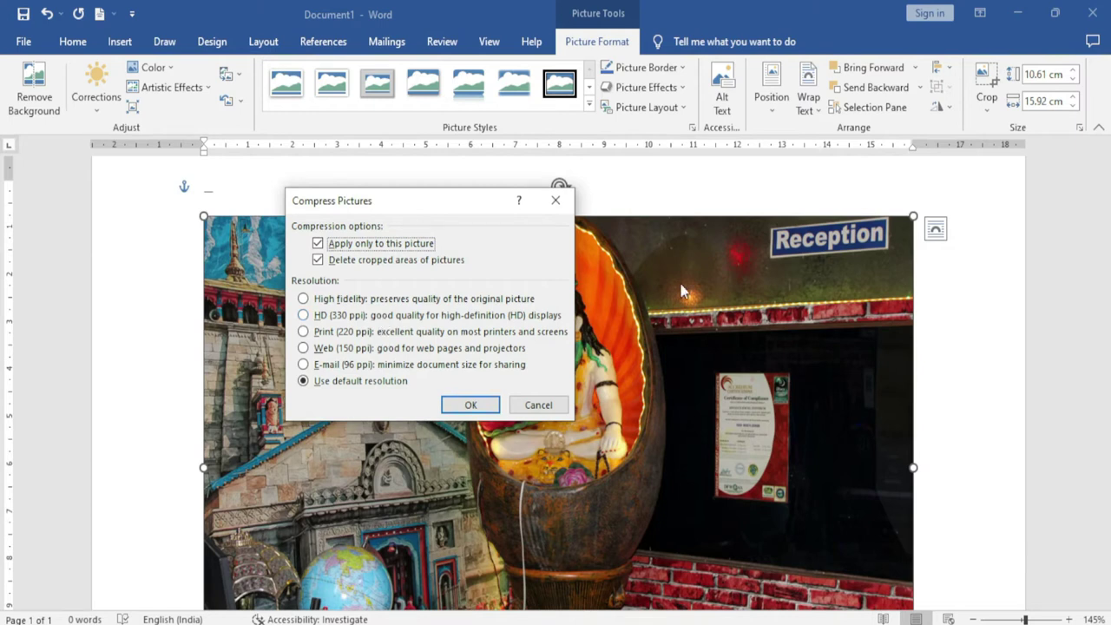
click(528, 404)
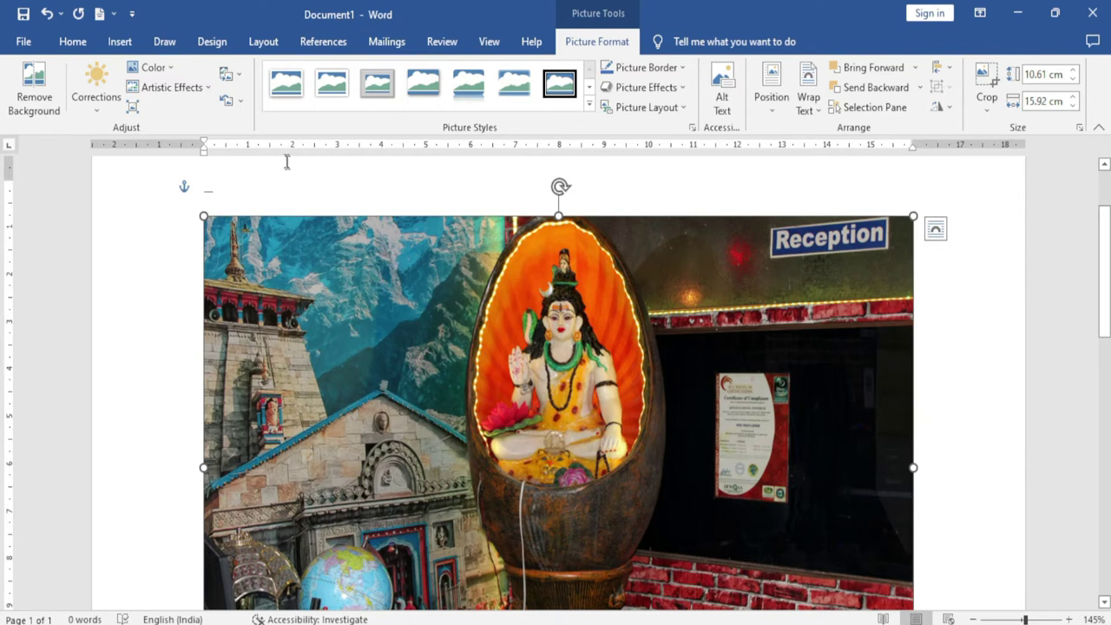
Try Change Picture from This Device, cancel the file browser, and reopen the Change Picture choices
click(241, 75)
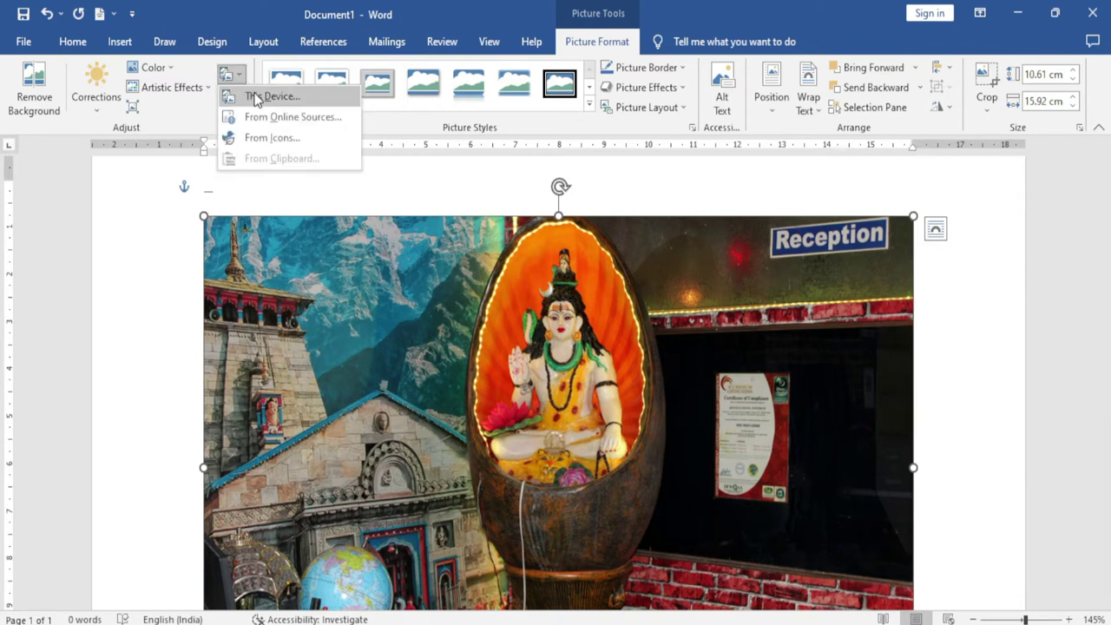
click(301, 96)
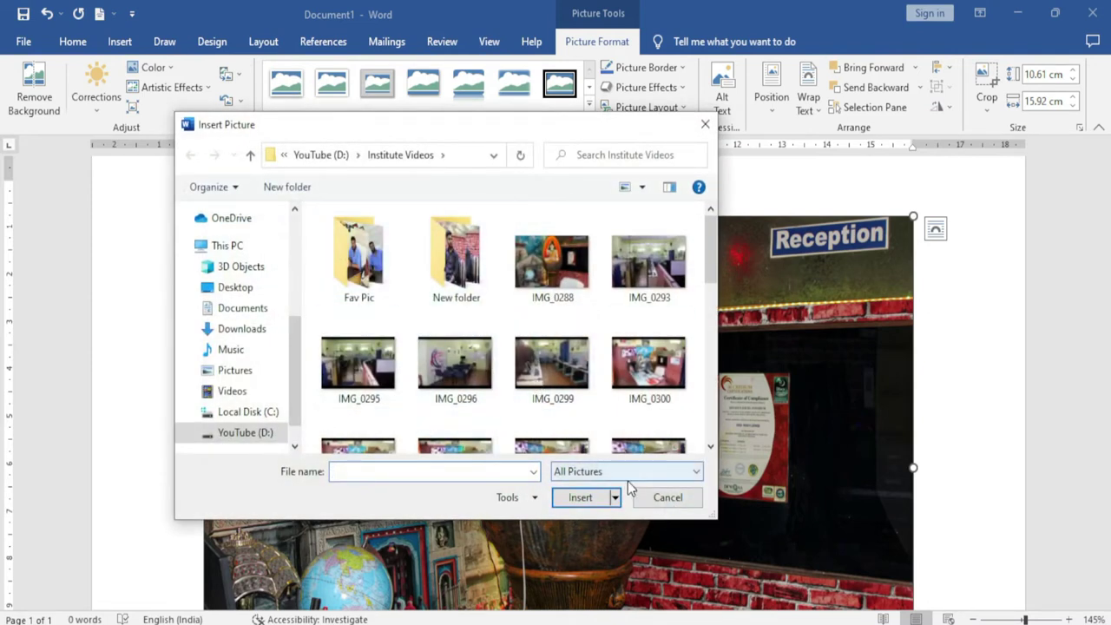
click(667, 500)
click(231, 76)
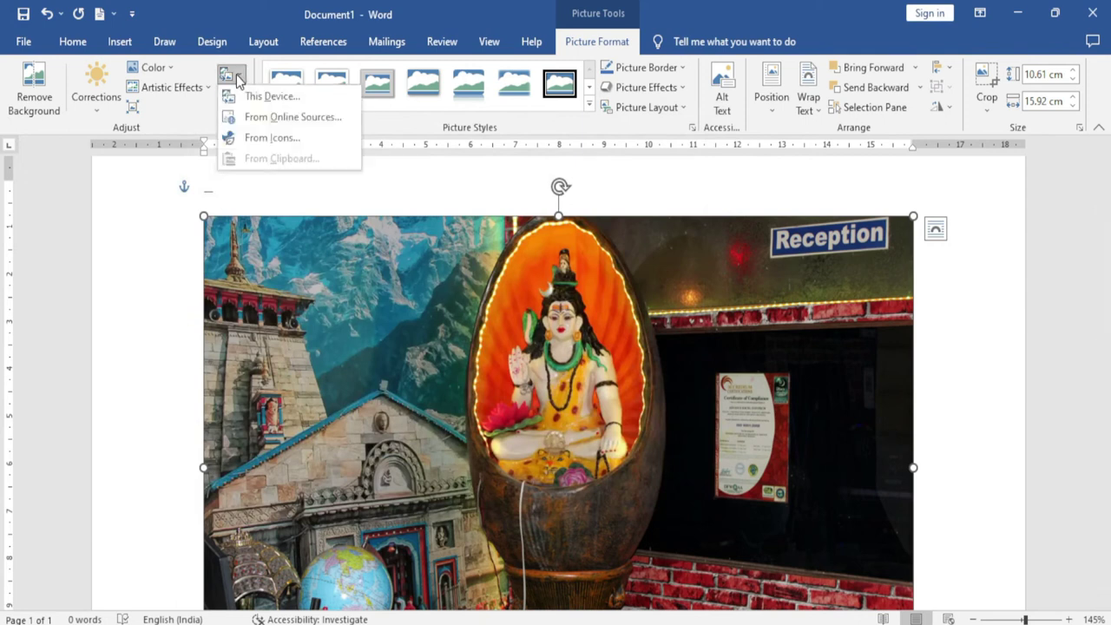
Replace the photo with the green-headed bird picture from the online Birds category
click(323, 121)
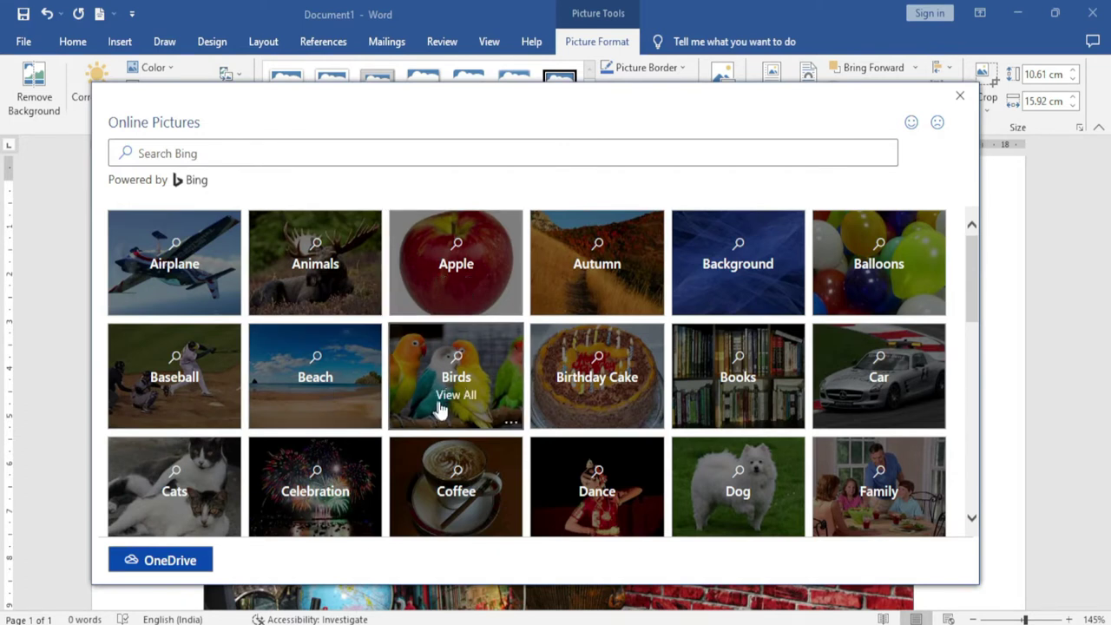
click(468, 384)
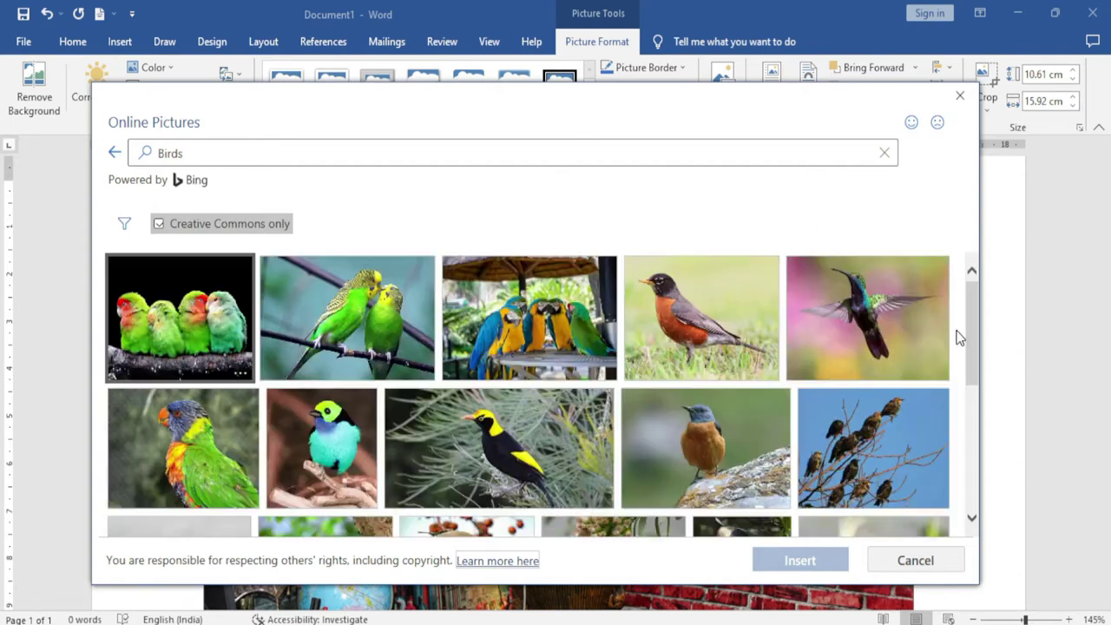
mouse_move(974, 330)
mouse_down()
mouse_move(964, 486)
mouse_move(949, 357)
mouse_up()
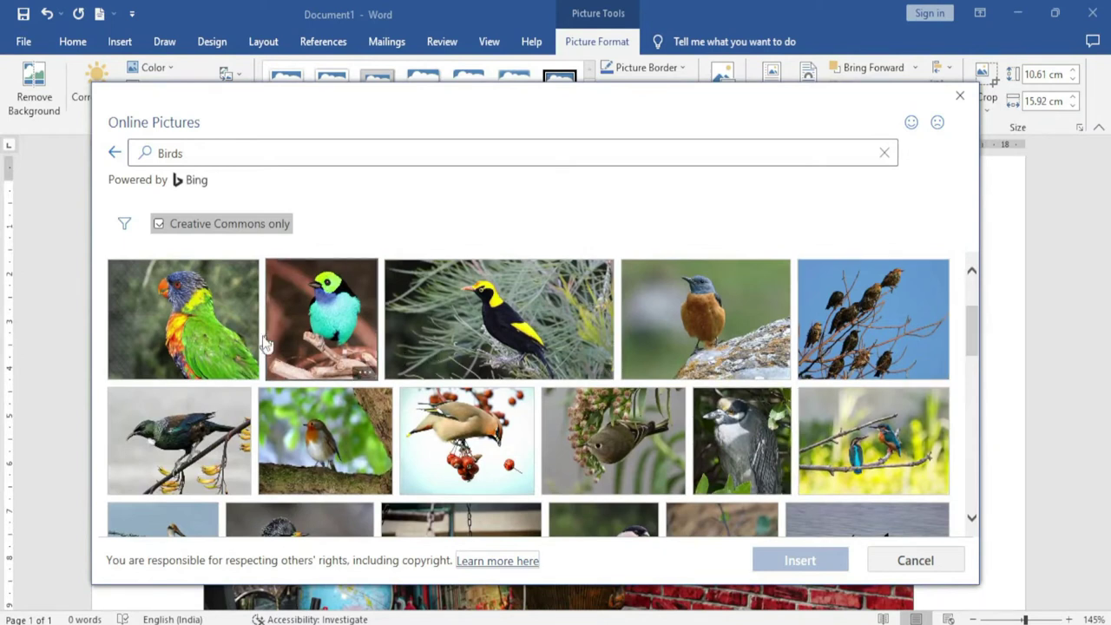
click(319, 321)
click(801, 560)
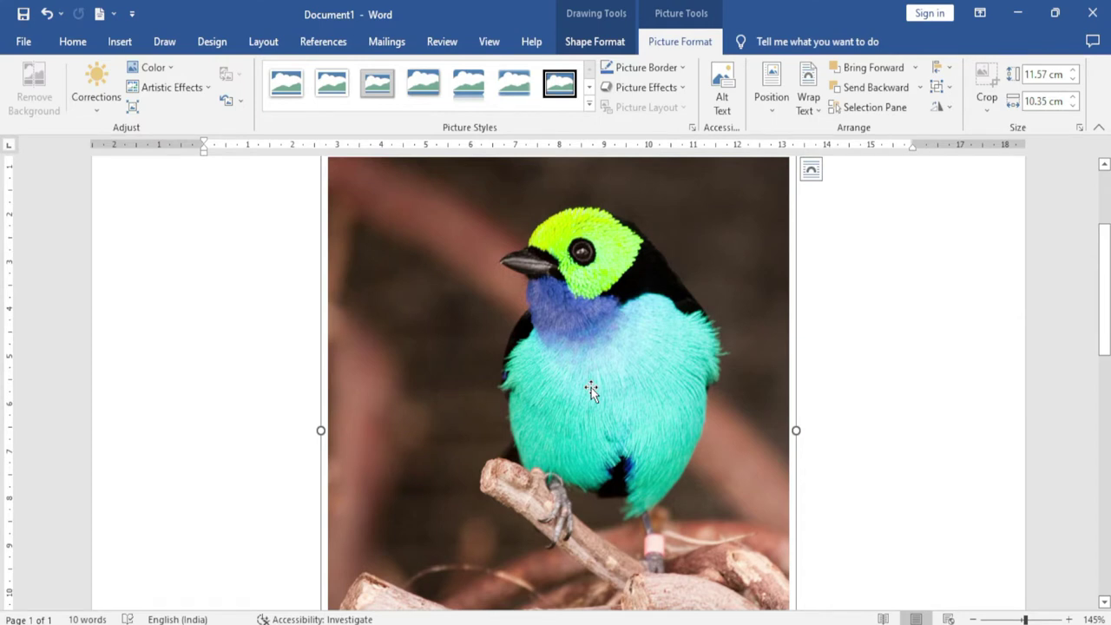
Shrink the bird picture to roughly 4.27 × 1.46 cm, undoing and redoing the resize
scroll(564, 370, up, 1)
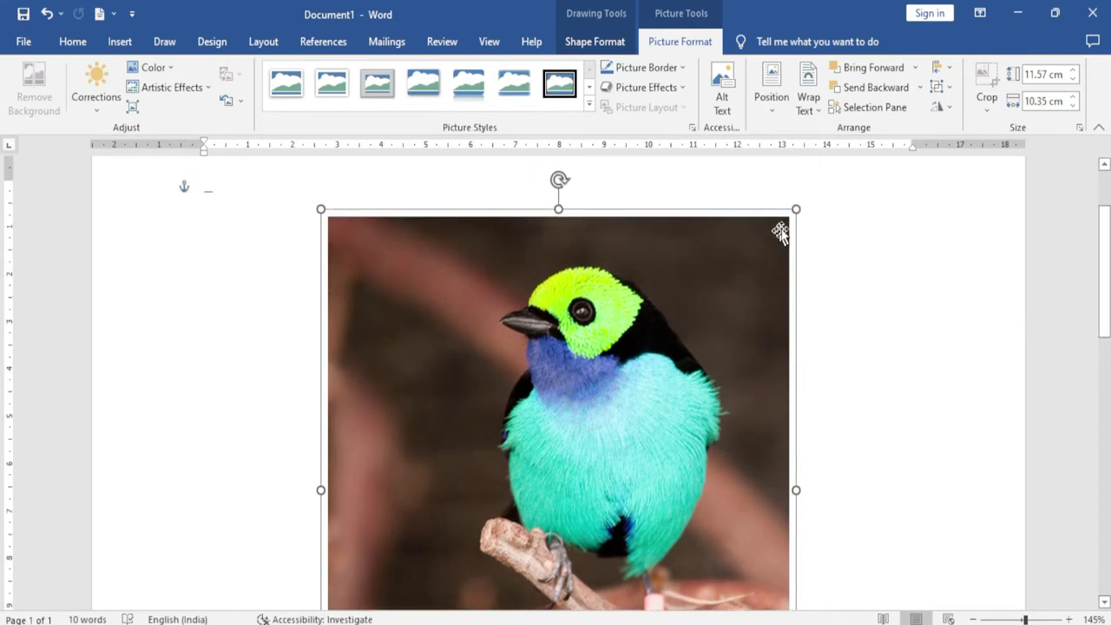
drag(796, 209, 657, 324)
scroll(486, 382, down, 3)
drag(522, 446, 575, 393)
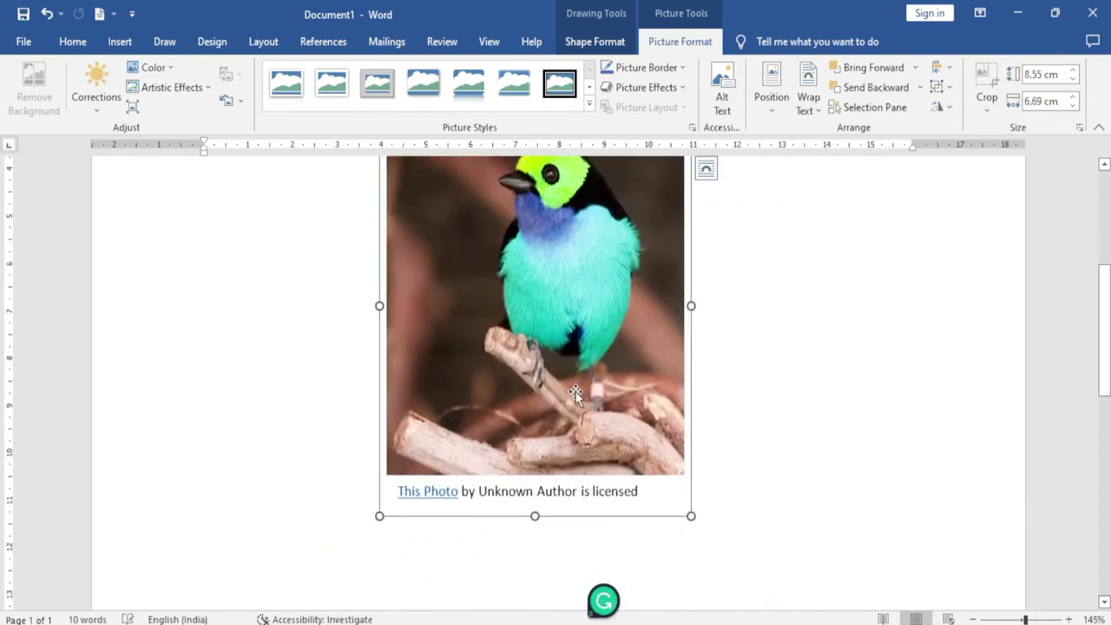
key(ctrl+z)
key(ctrl+z)
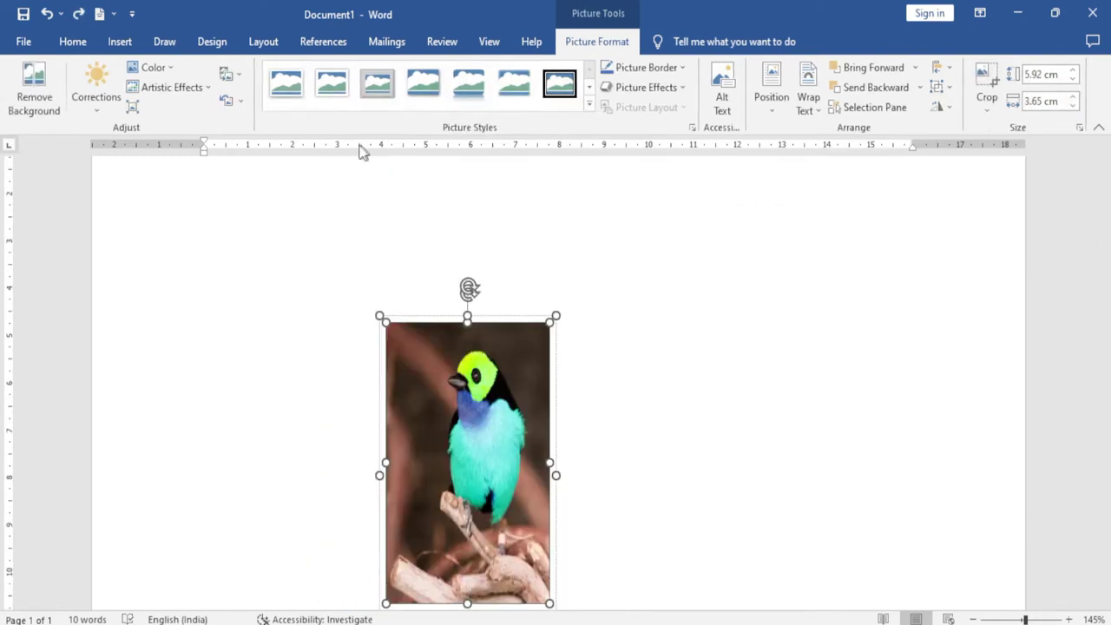
click(240, 100)
click(255, 143)
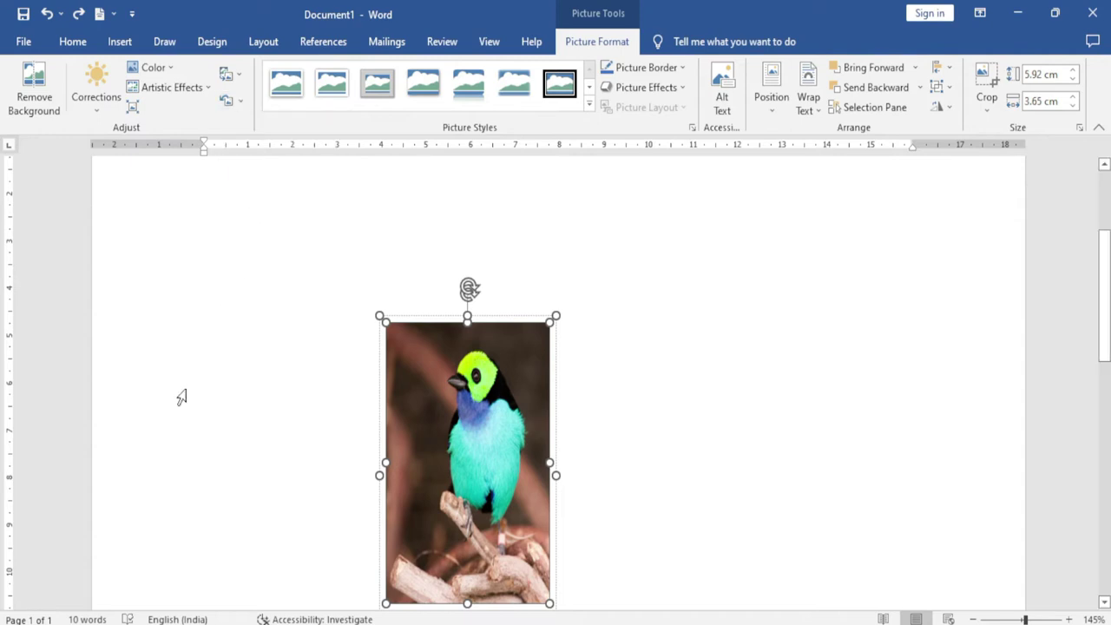
key(ctrl+y)
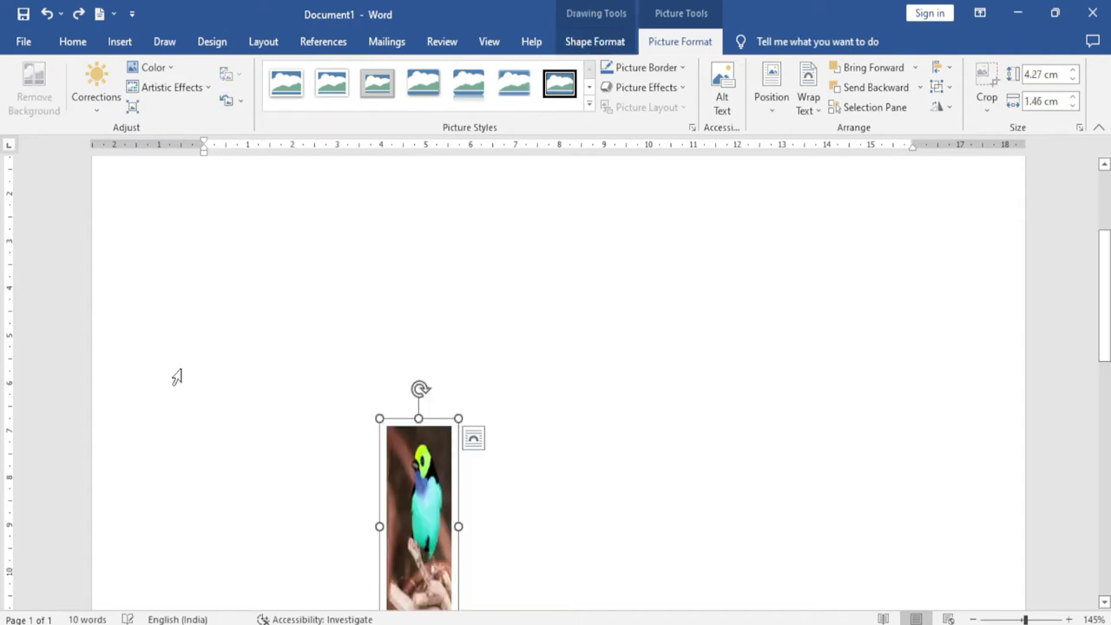
Step back to the Shiva statue photo and shrink it to 5.79 × 8.68 cm
key(ctrl+y)
key(ctrl+y)
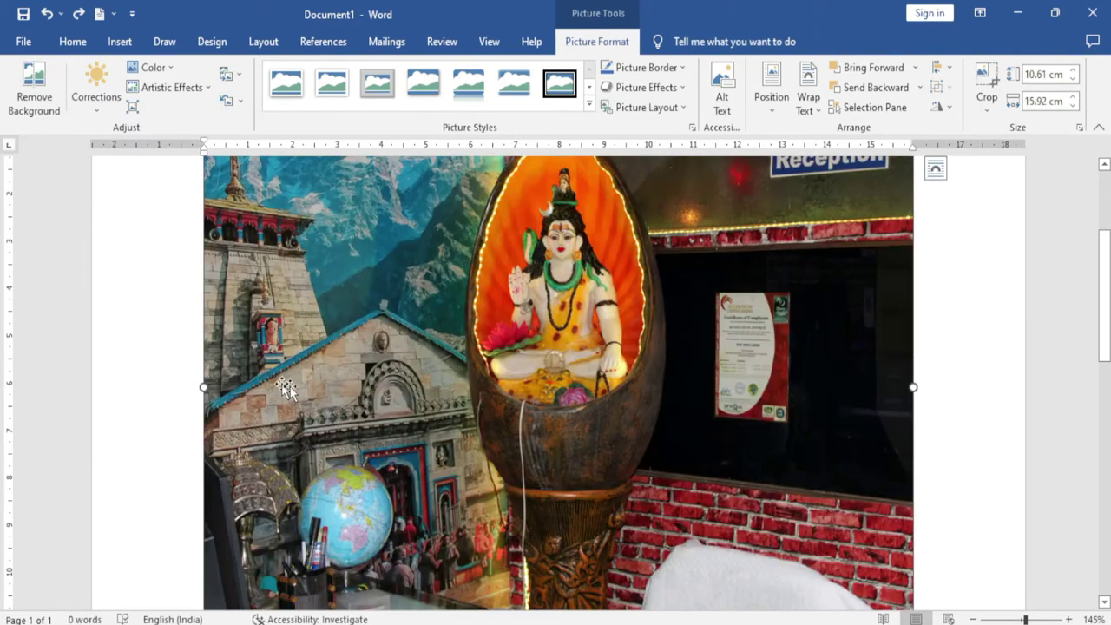
key(ctrl+y)
scroll(497, 408, down, 1)
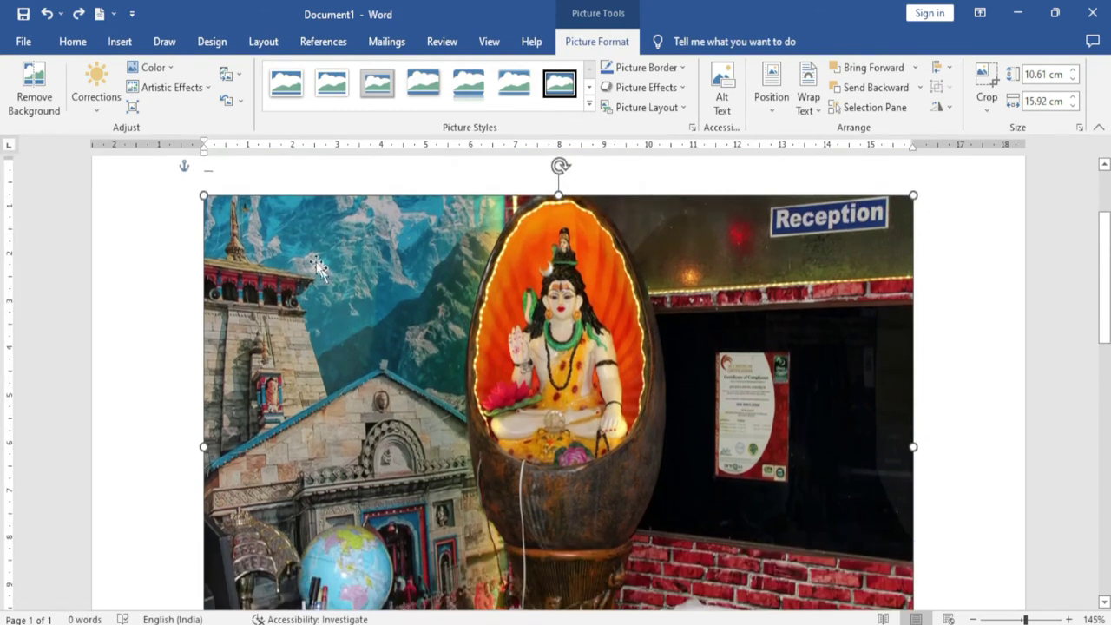
drag(205, 196, 604, 395)
key(ctrl+y)
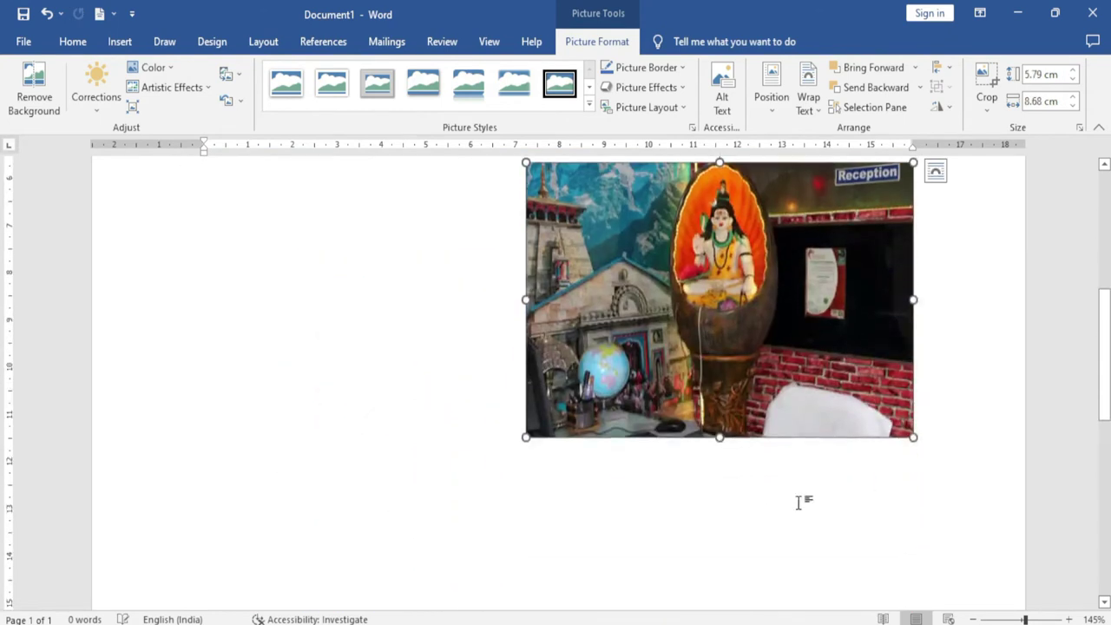
key(ctrl+y)
key(ctrl+y)
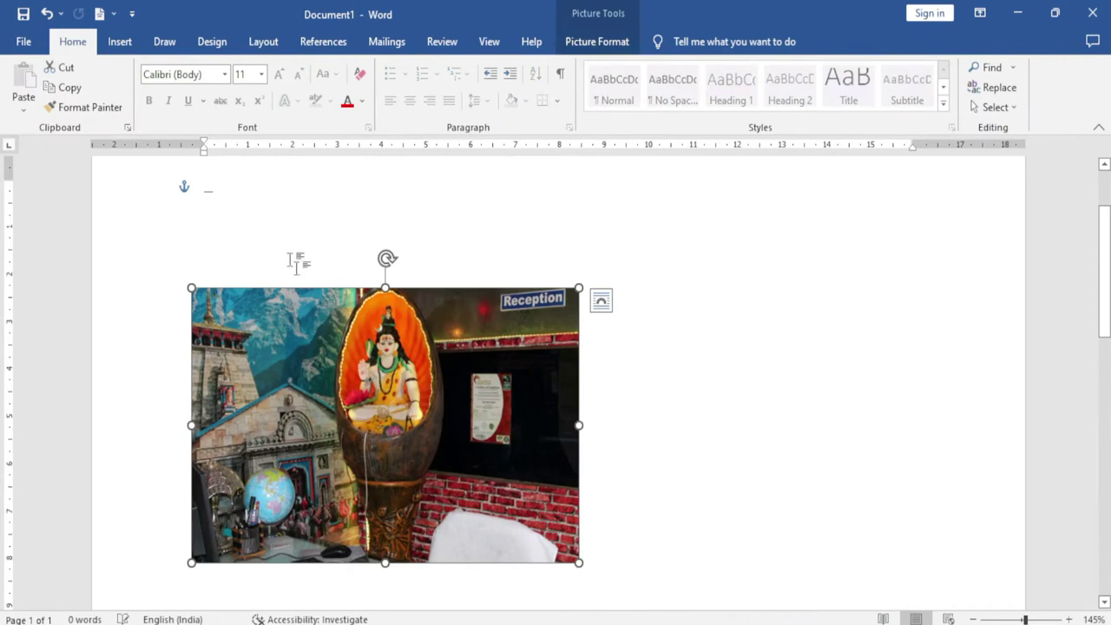
click(598, 42)
click(239, 102)
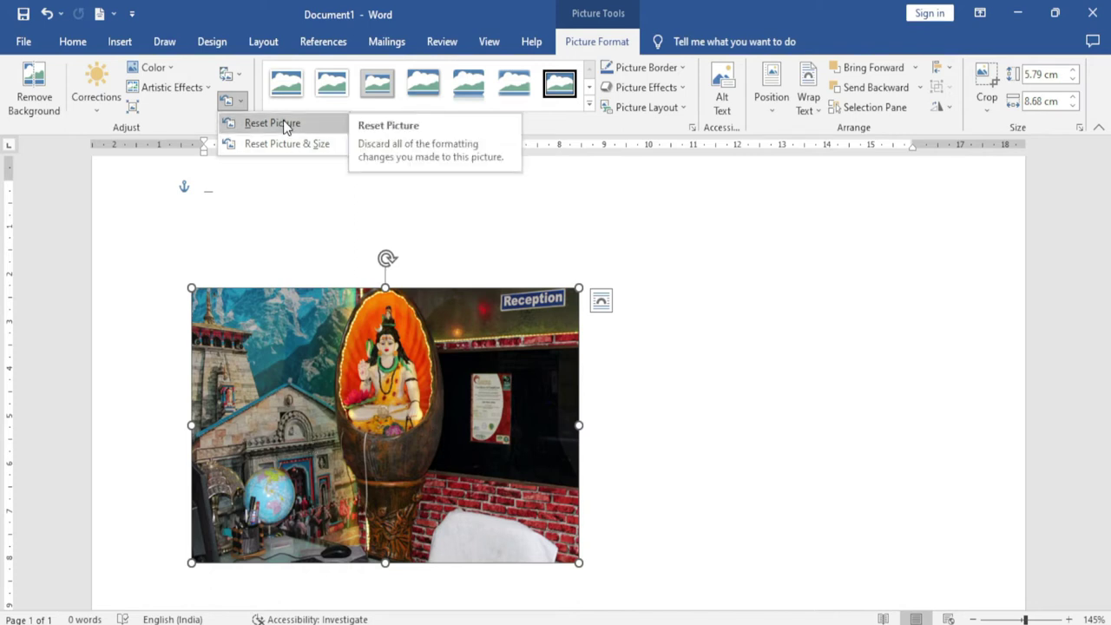
Apply Brightness +40% Contrast -20% to the photo, then discard it with Reset Picture
click(95, 91)
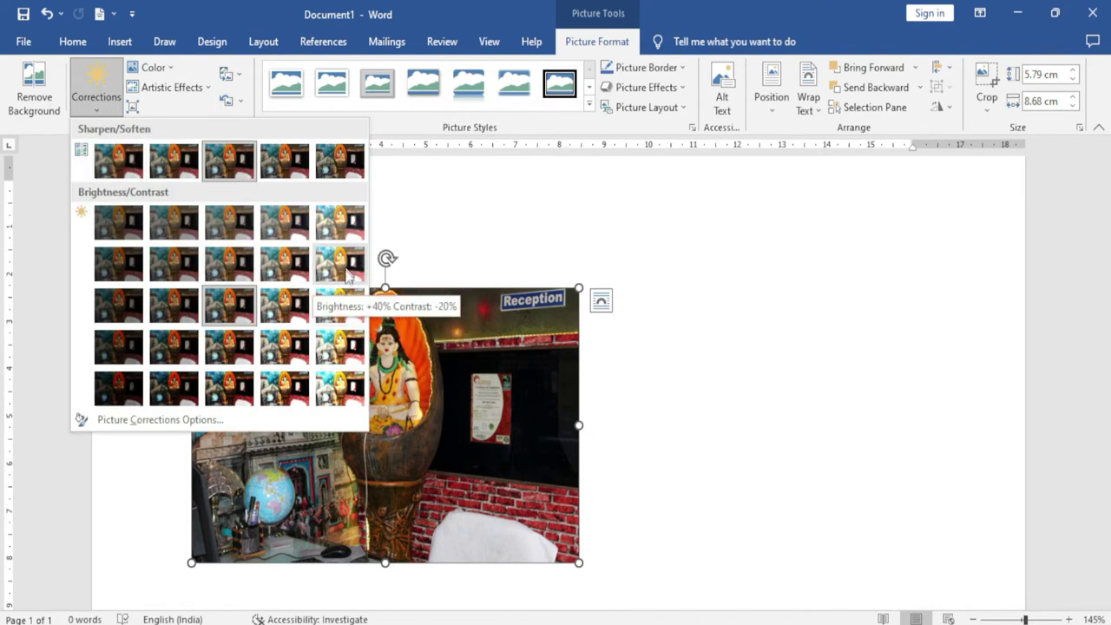
click(338, 280)
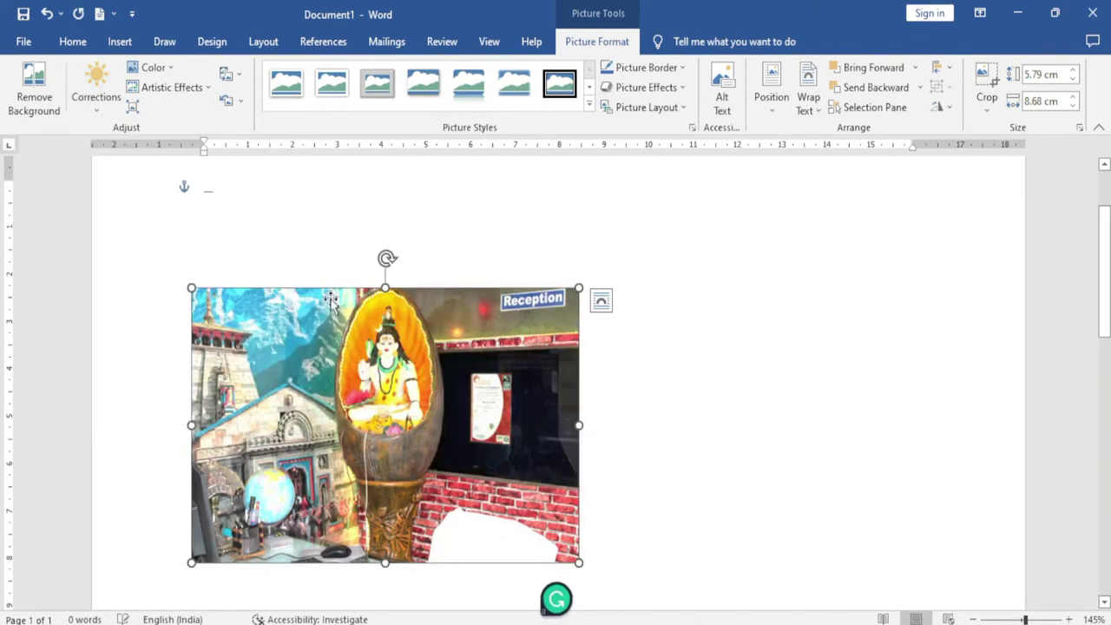
click(240, 100)
click(264, 128)
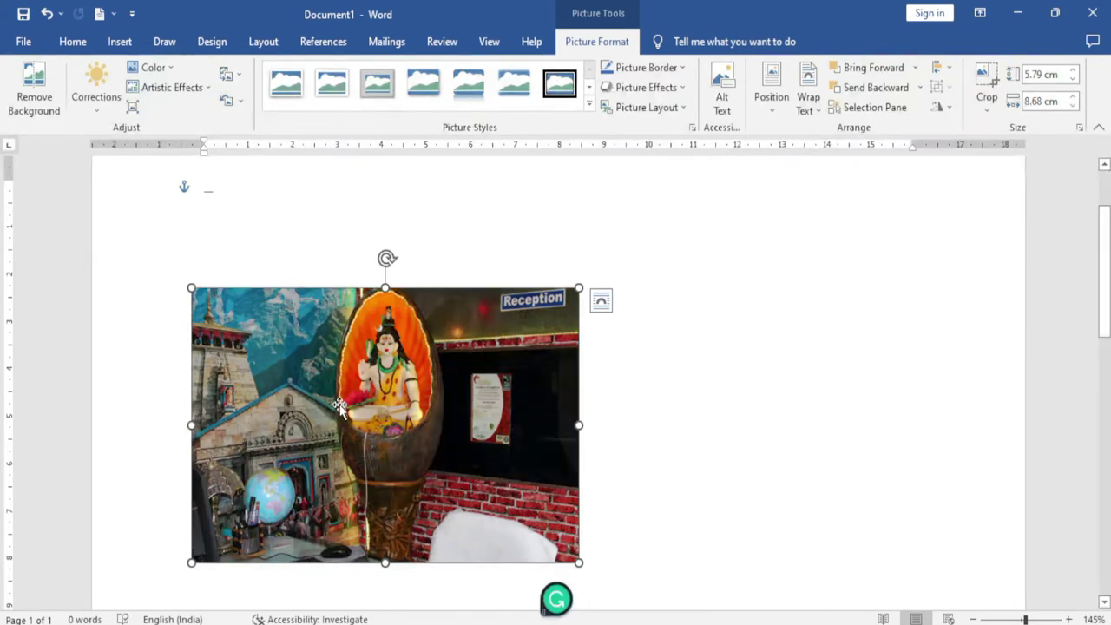
Reset the photo's picture and size, then shrink it from the top-left corner to 9.26 × 13.89 cm
click(241, 99)
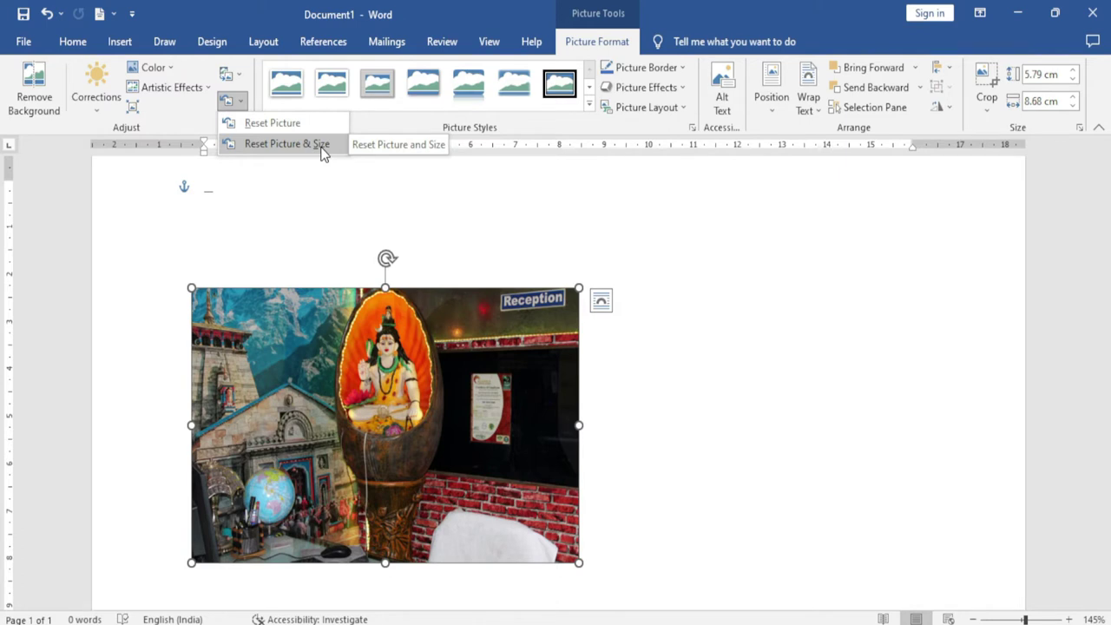
click(287, 144)
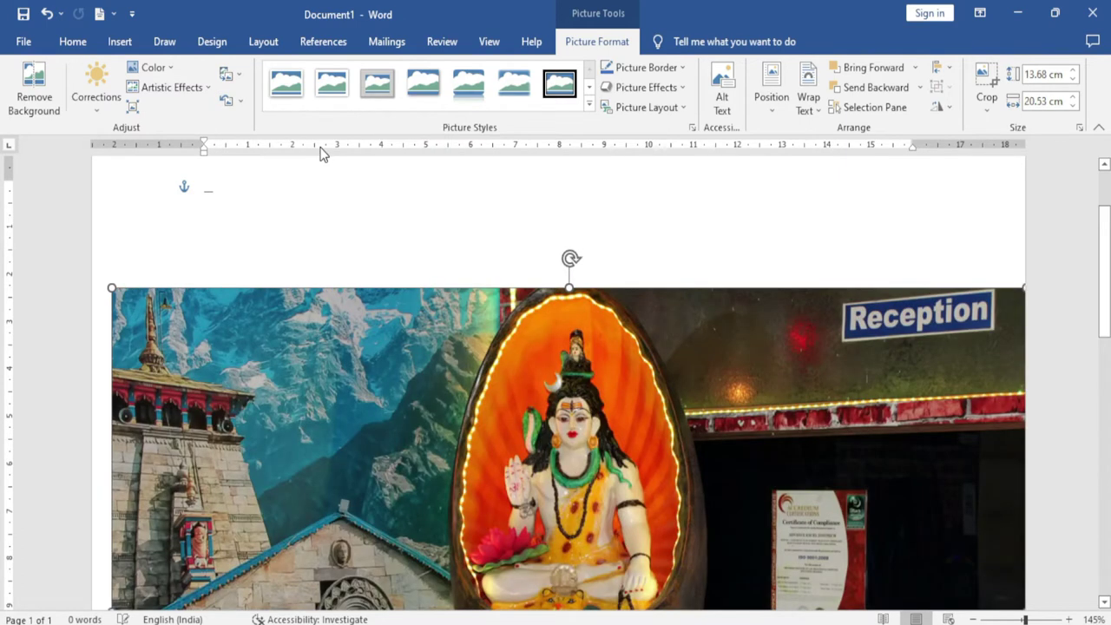
scroll(187, 347, down, 1)
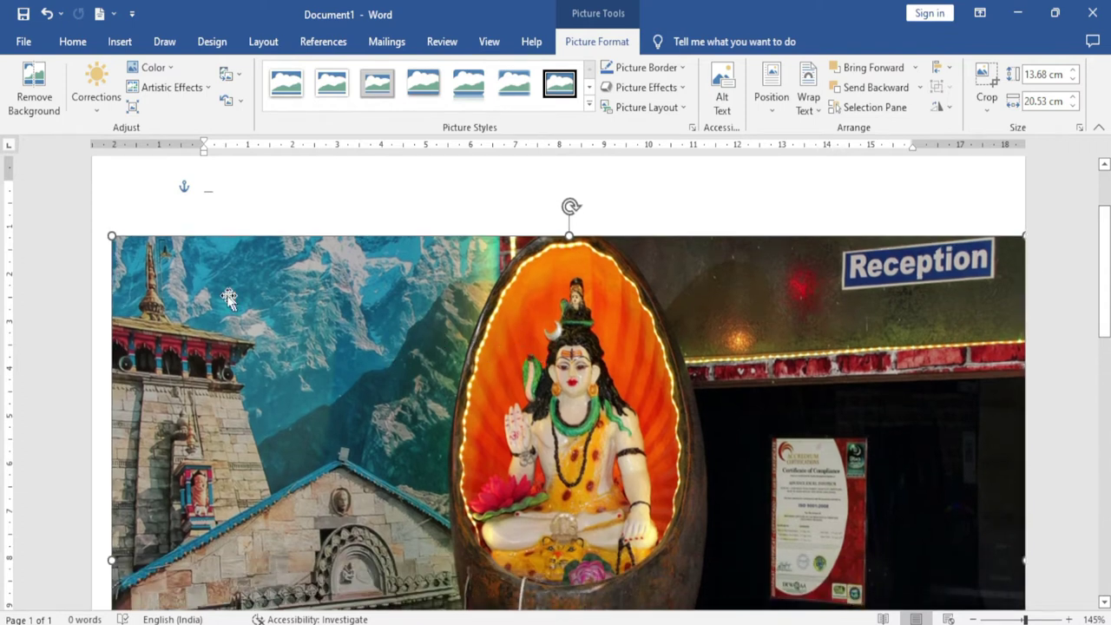
drag(112, 235, 464, 394)
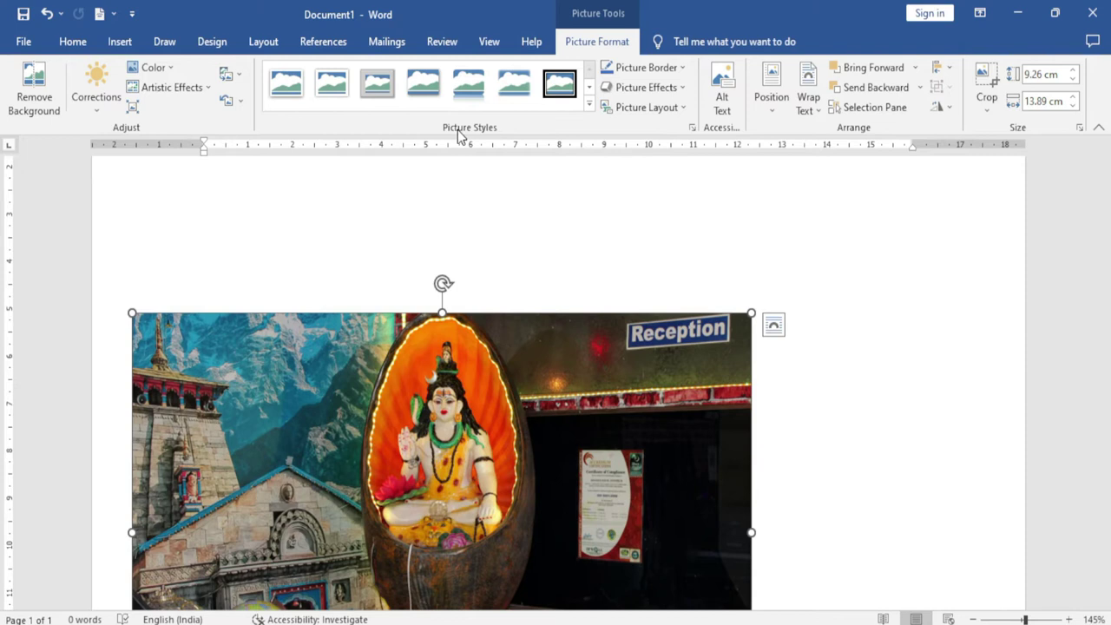
Apply Soft Edge Oval from the expanded Picture Styles gallery to the temple photo
click(589, 106)
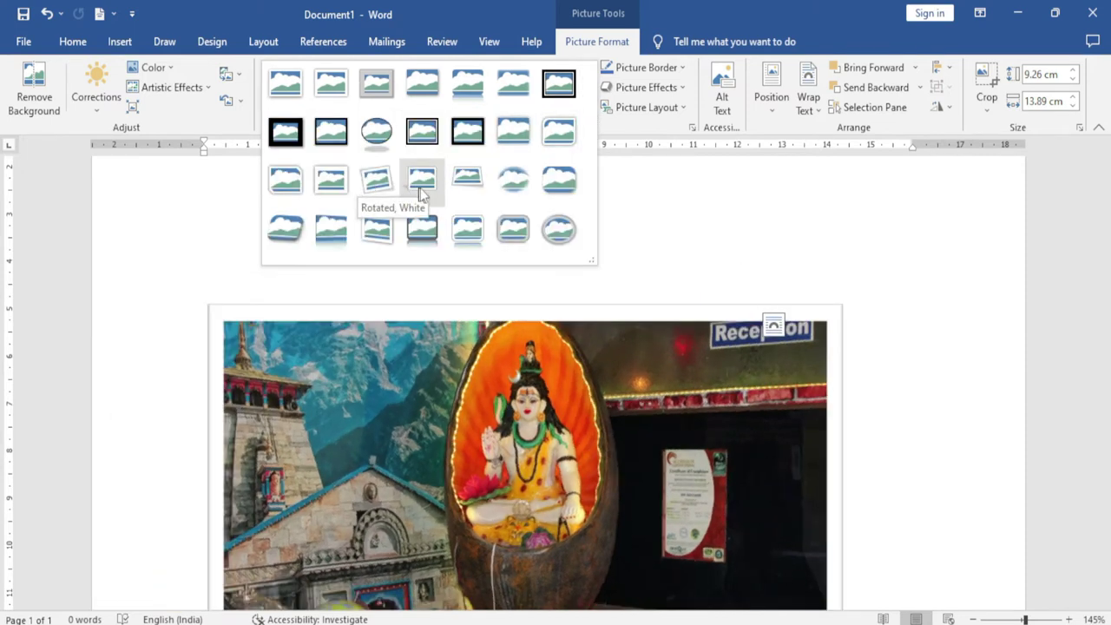
click(499, 181)
scroll(524, 322, down, 3)
scroll(521, 326, down, 2)
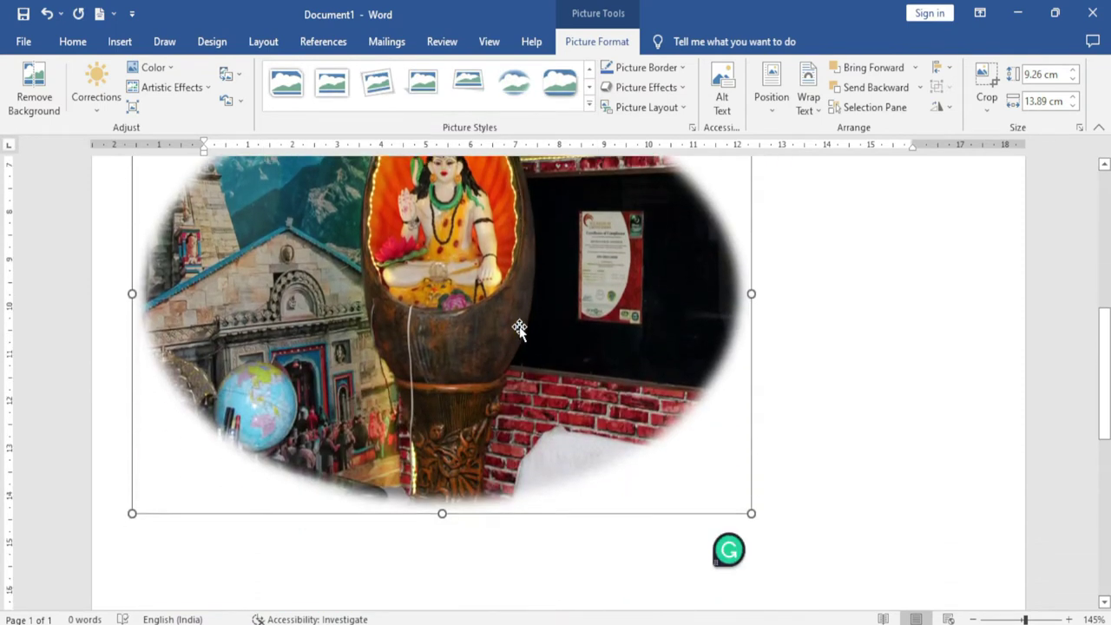
scroll(519, 328, up, 4)
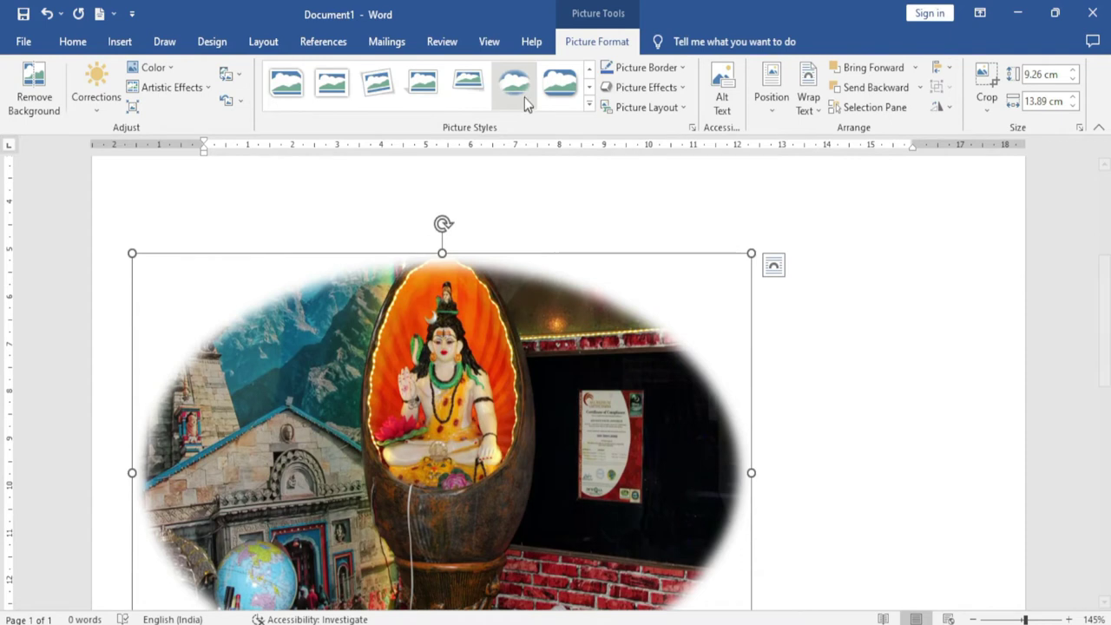
mouse_move(646, 66)
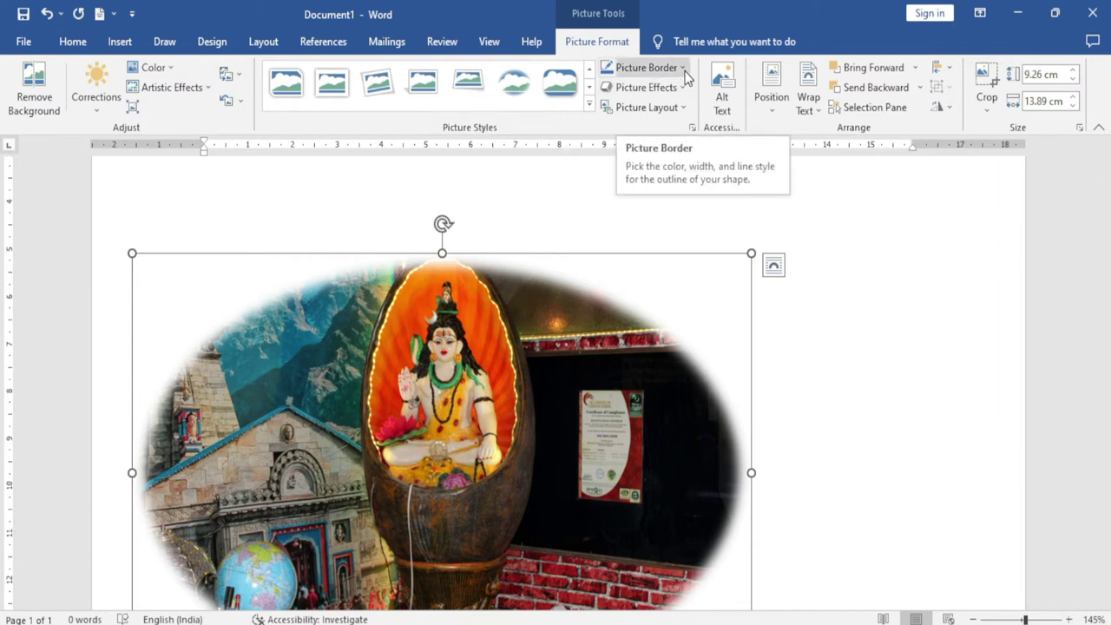
Try a red outline, then apply the rounded-corner picture style and give it a yellow border
click(683, 67)
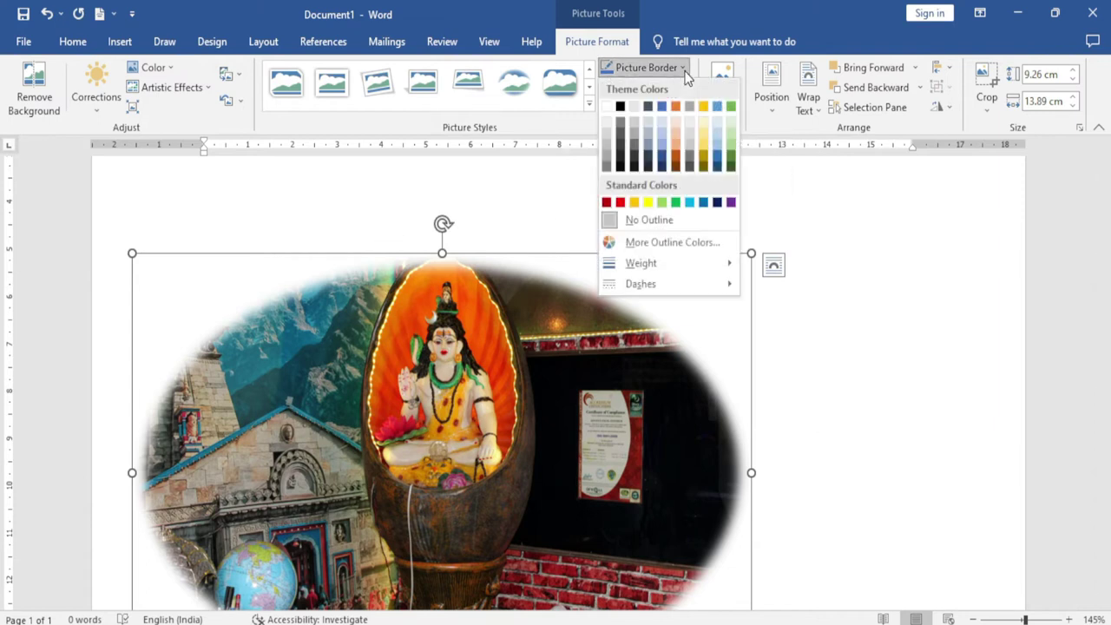
click(620, 203)
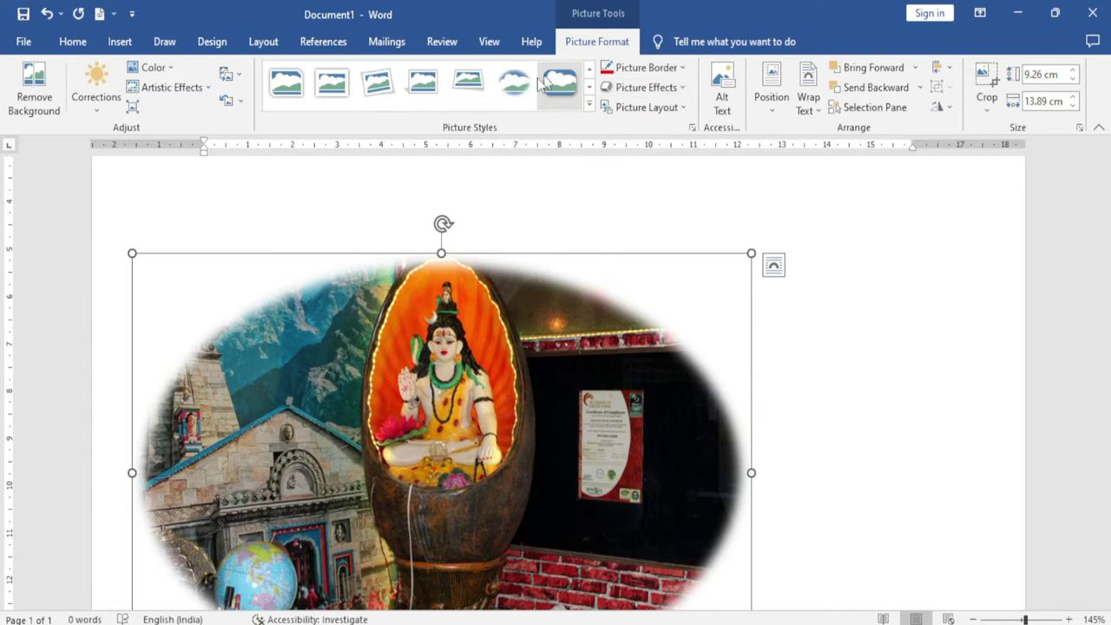
click(589, 104)
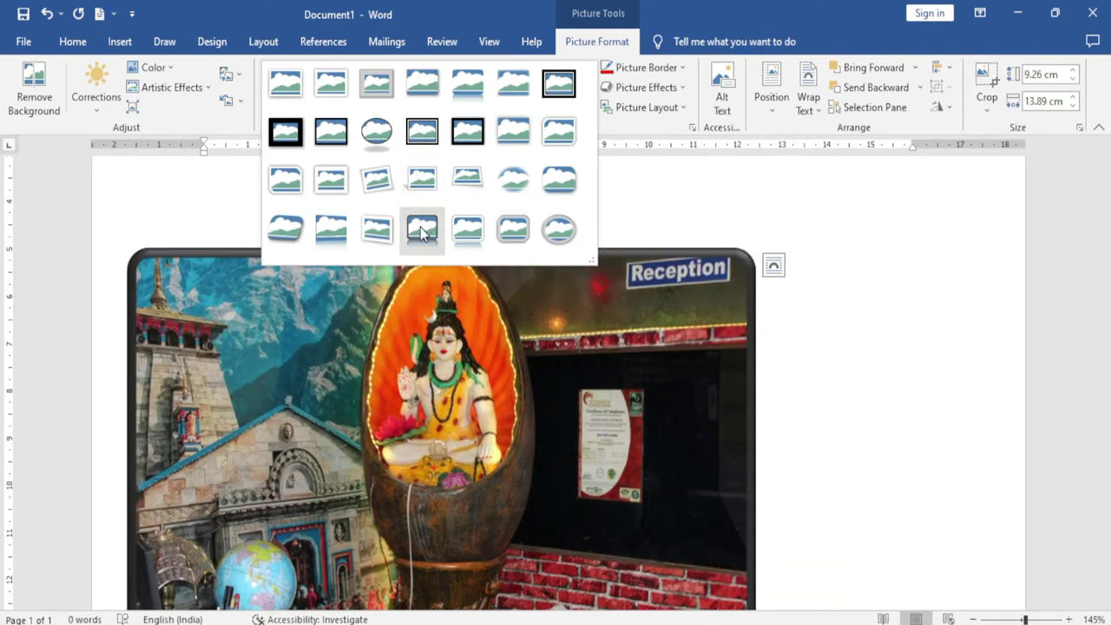
click(421, 230)
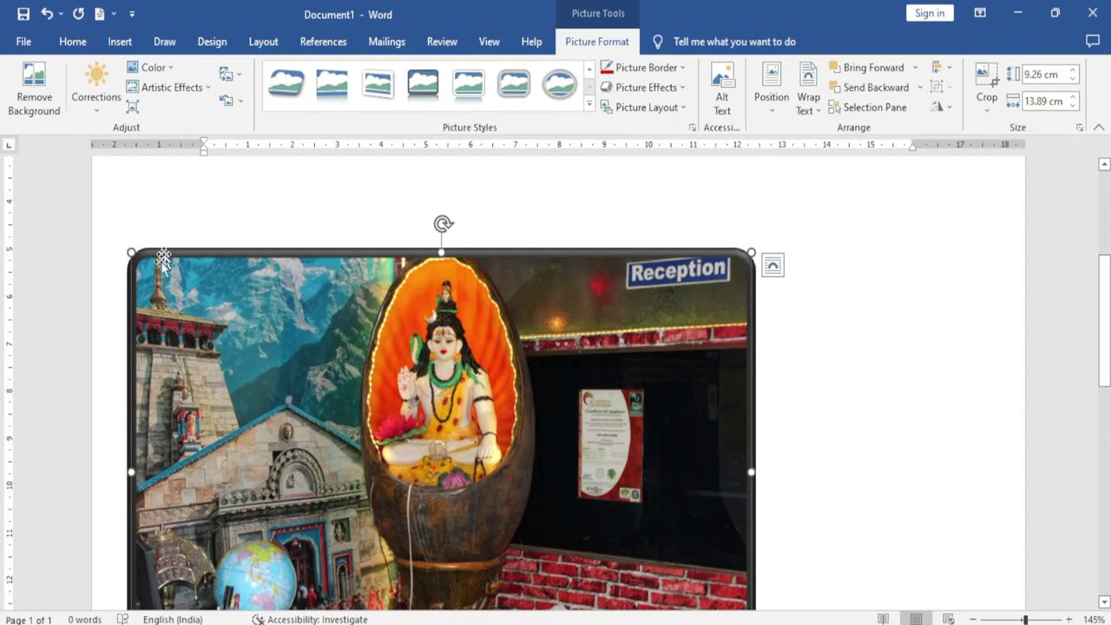
click(674, 69)
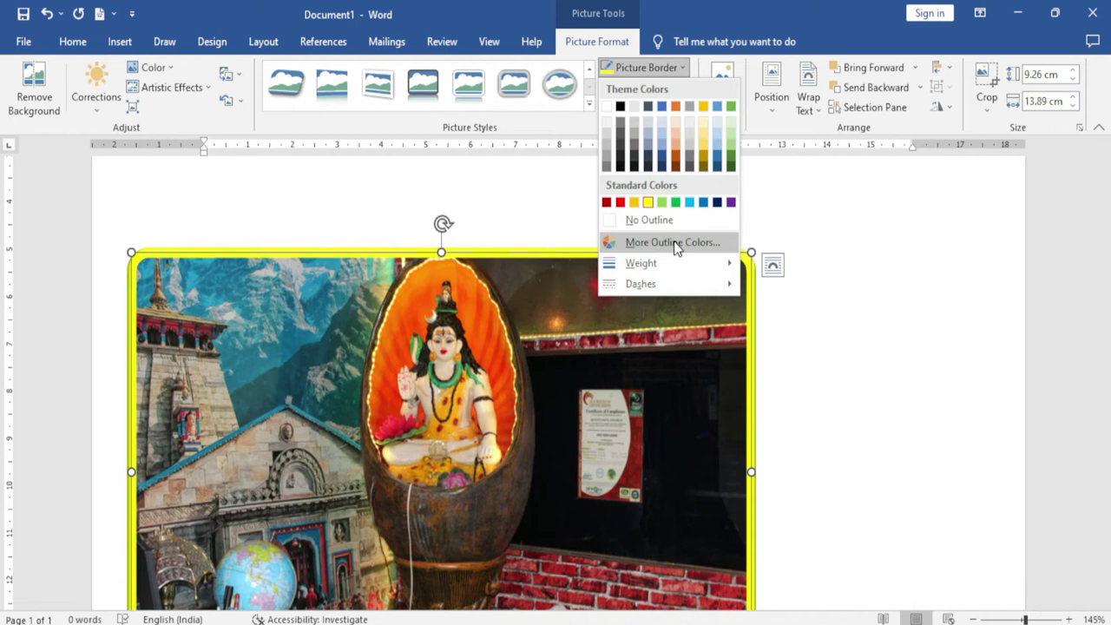
click(710, 243)
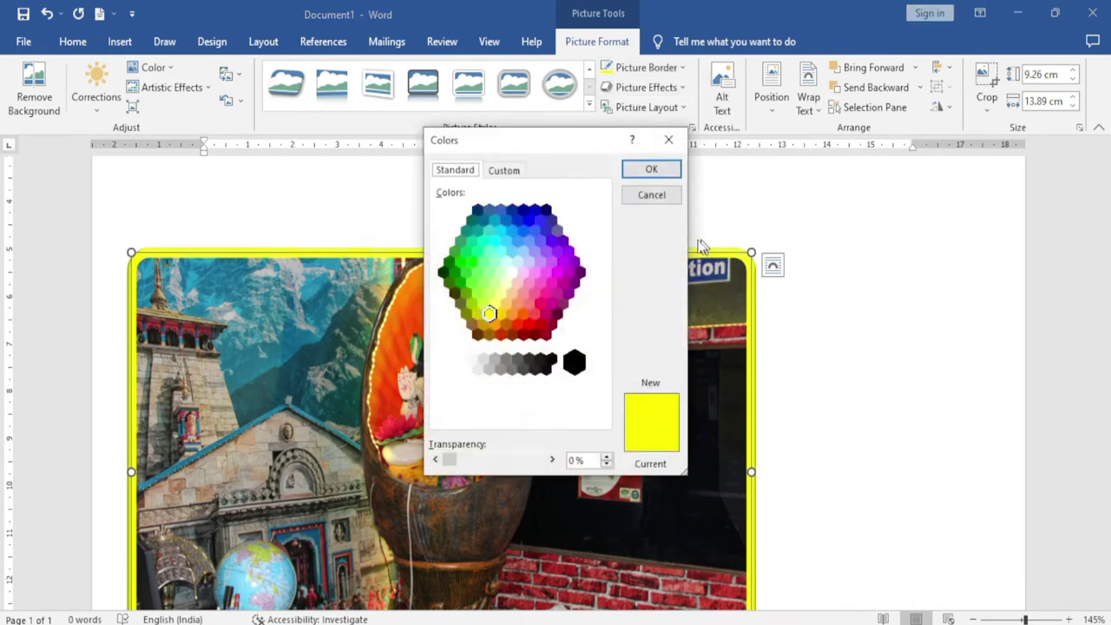
click(517, 241)
click(483, 262)
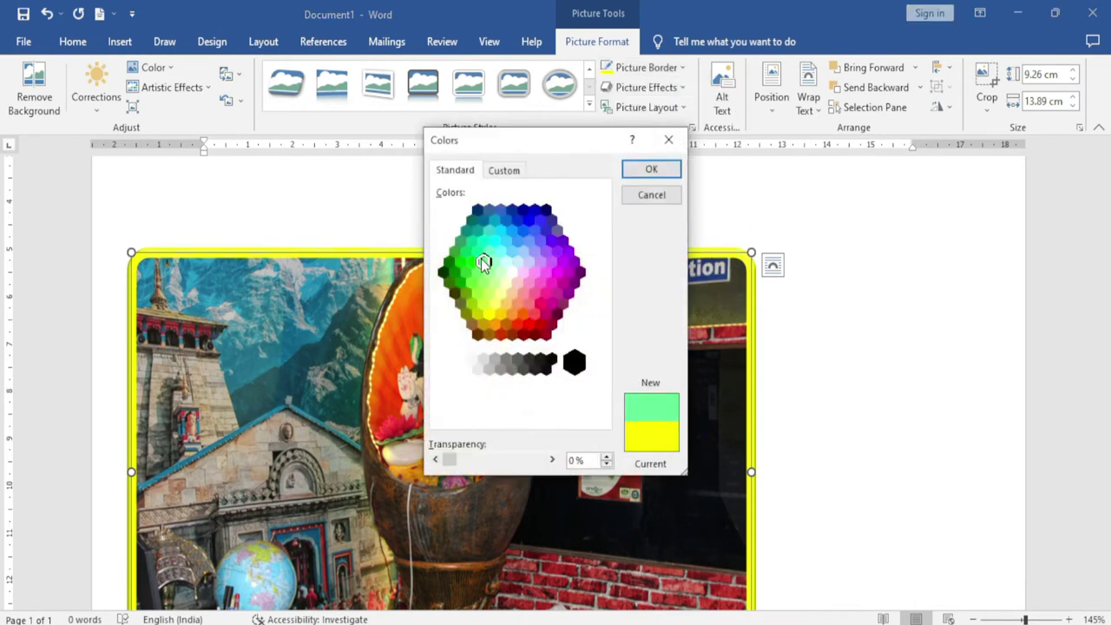
click(512, 171)
mouse_move(509, 232)
mouse_down()
mouse_move(556, 225)
mouse_move(545, 220)
mouse_move(513, 258)
mouse_up()
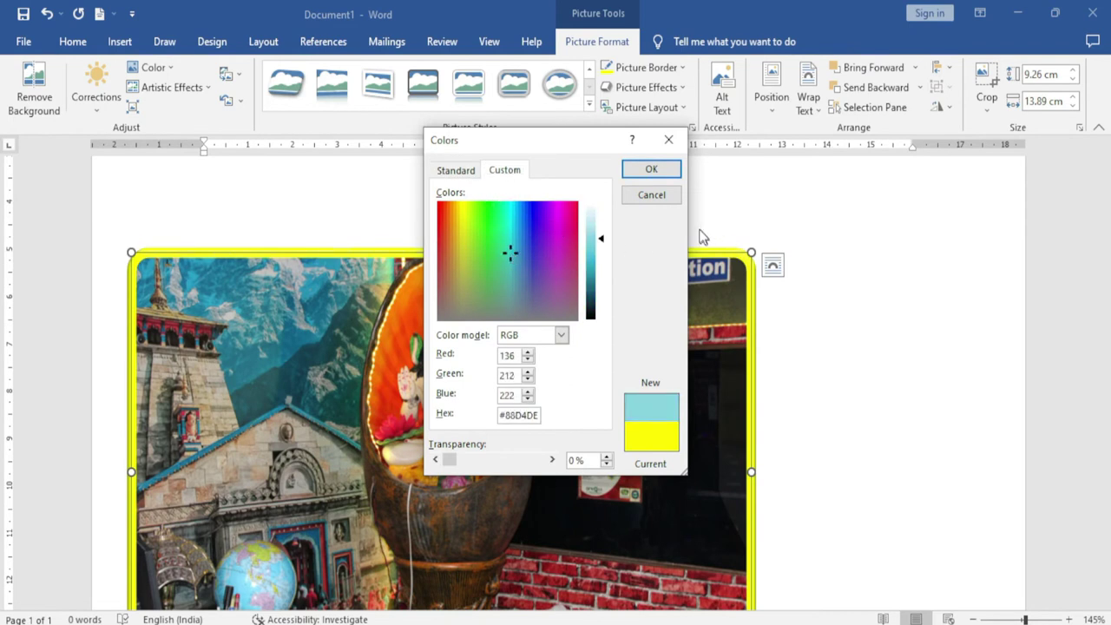
click(658, 197)
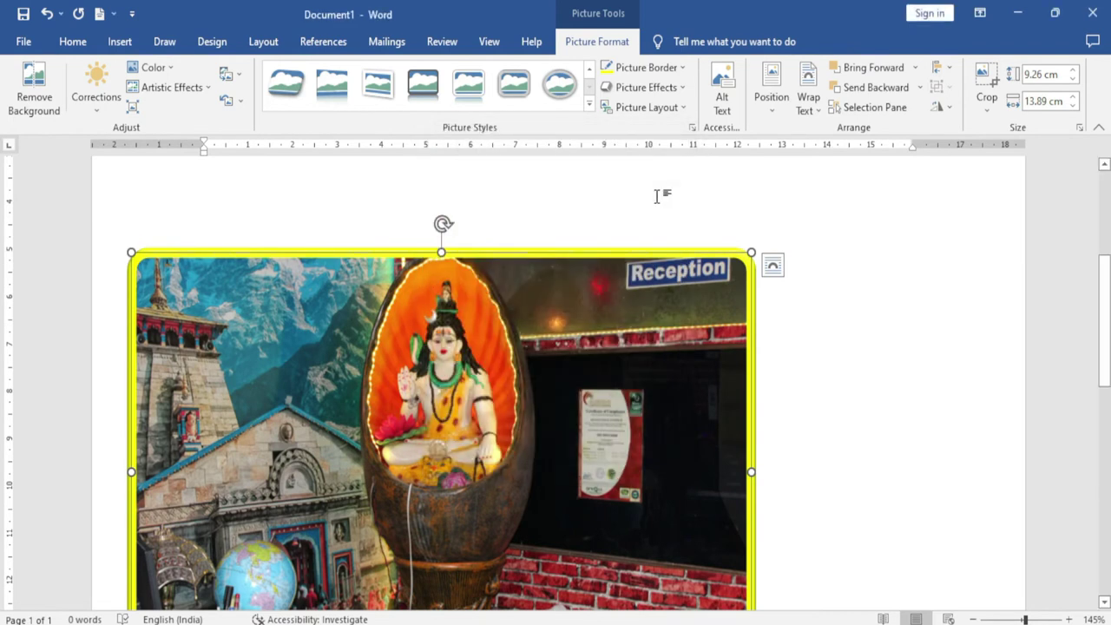
click(686, 68)
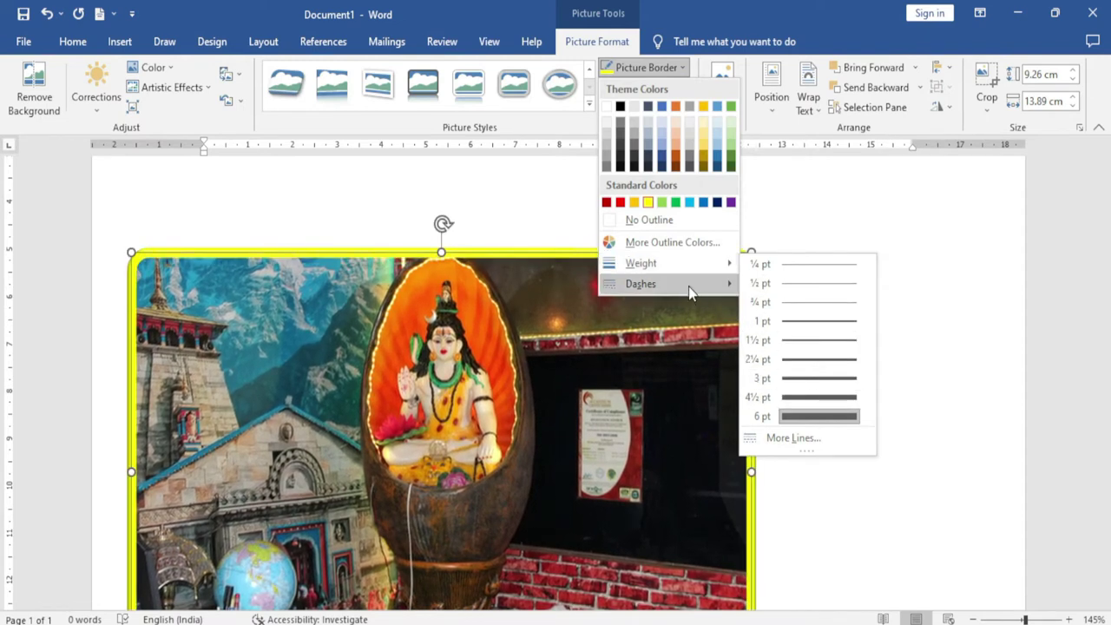
mouse_move(660, 284)
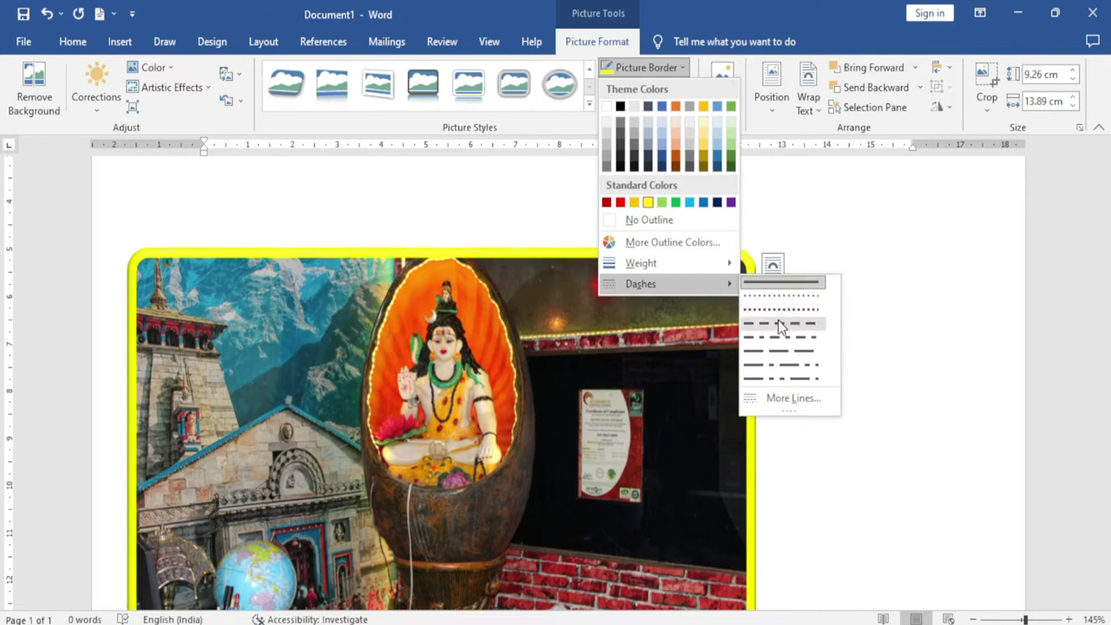
click(780, 346)
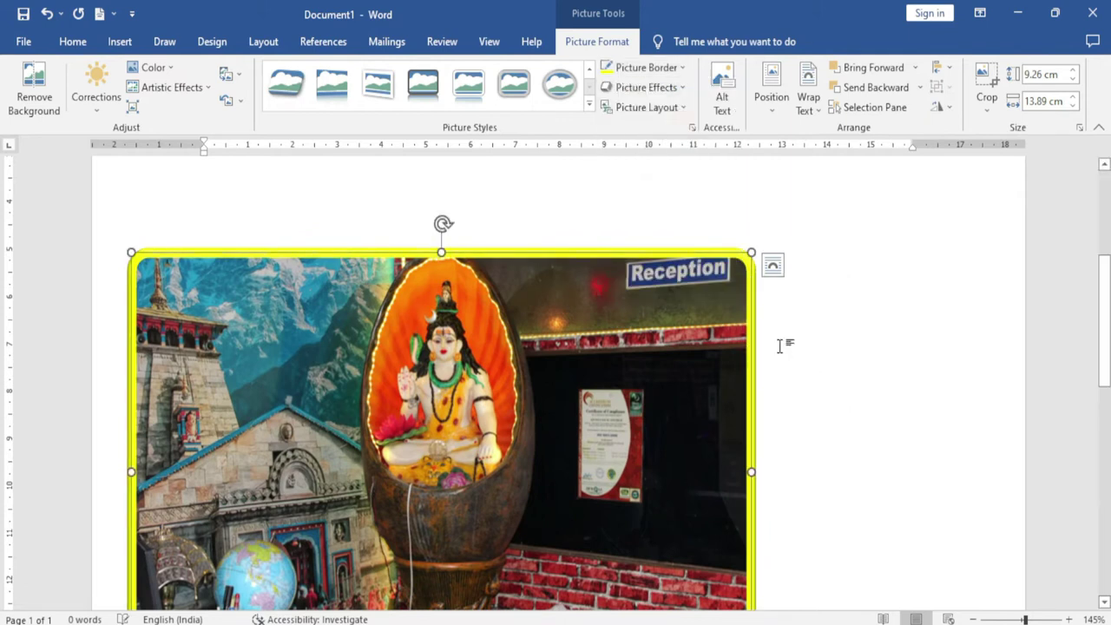
click(682, 68)
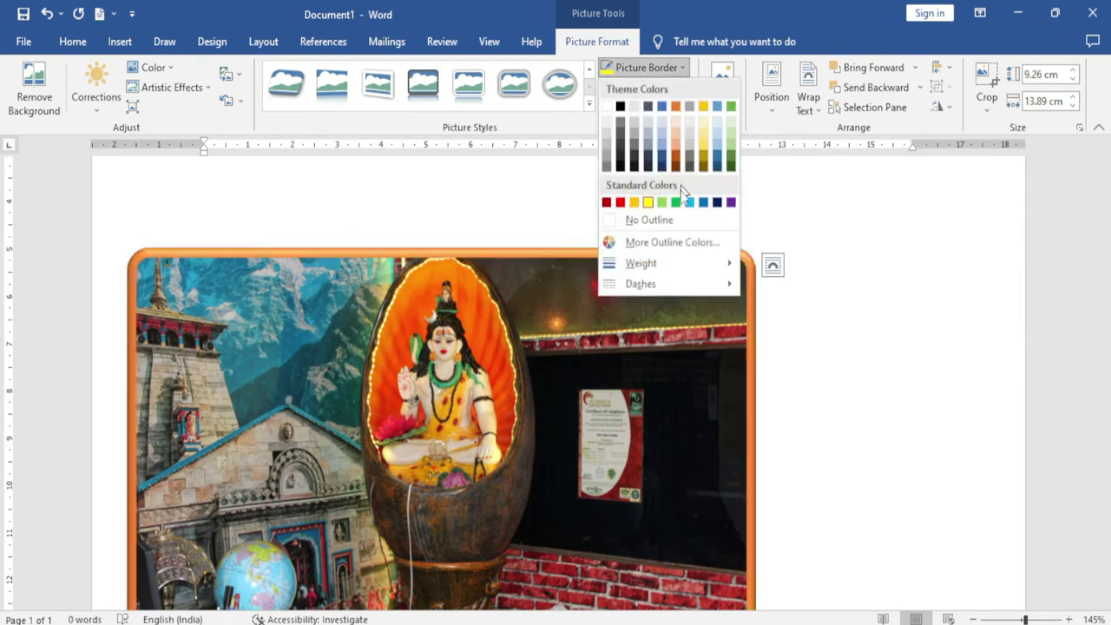
Apply the Perspective: Left 3-D rotation to the yellow-bordered photo
click(830, 315)
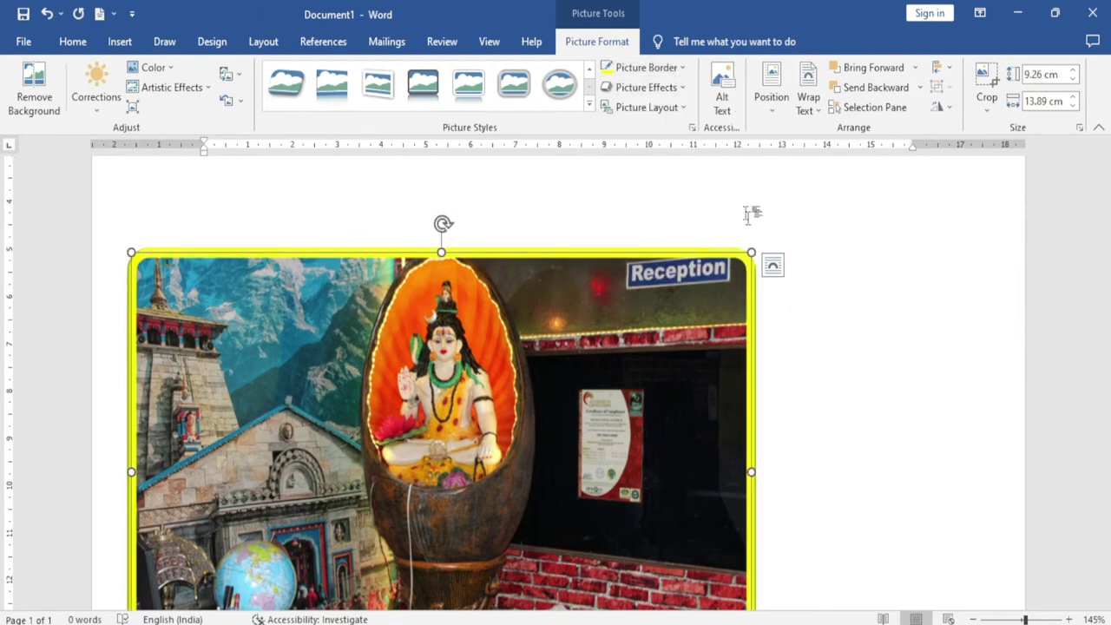
click(682, 89)
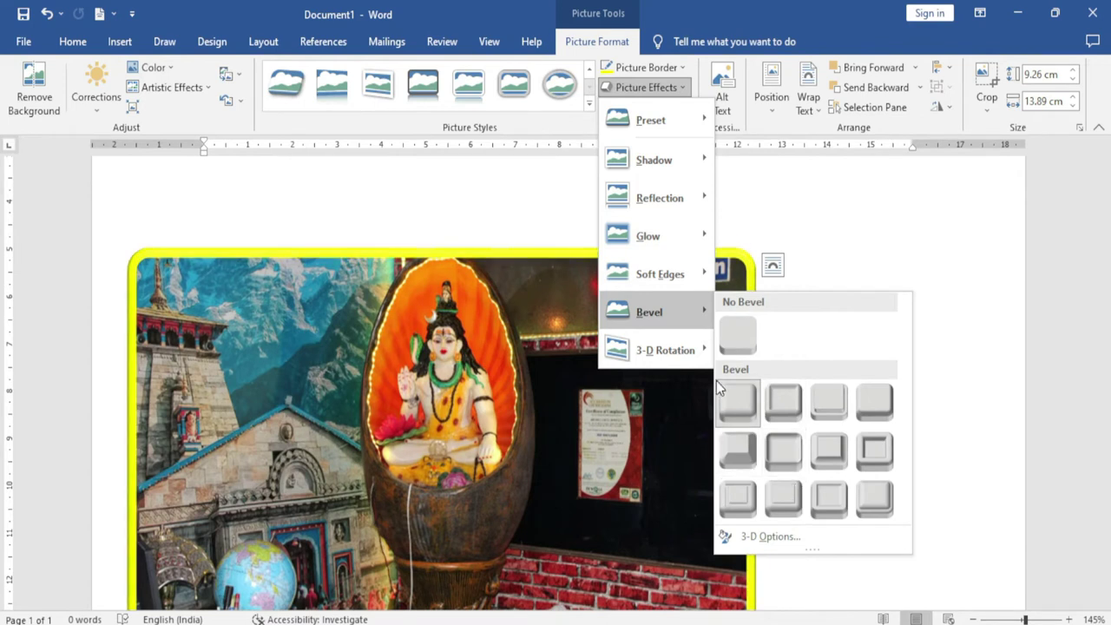
mouse_move(665, 350)
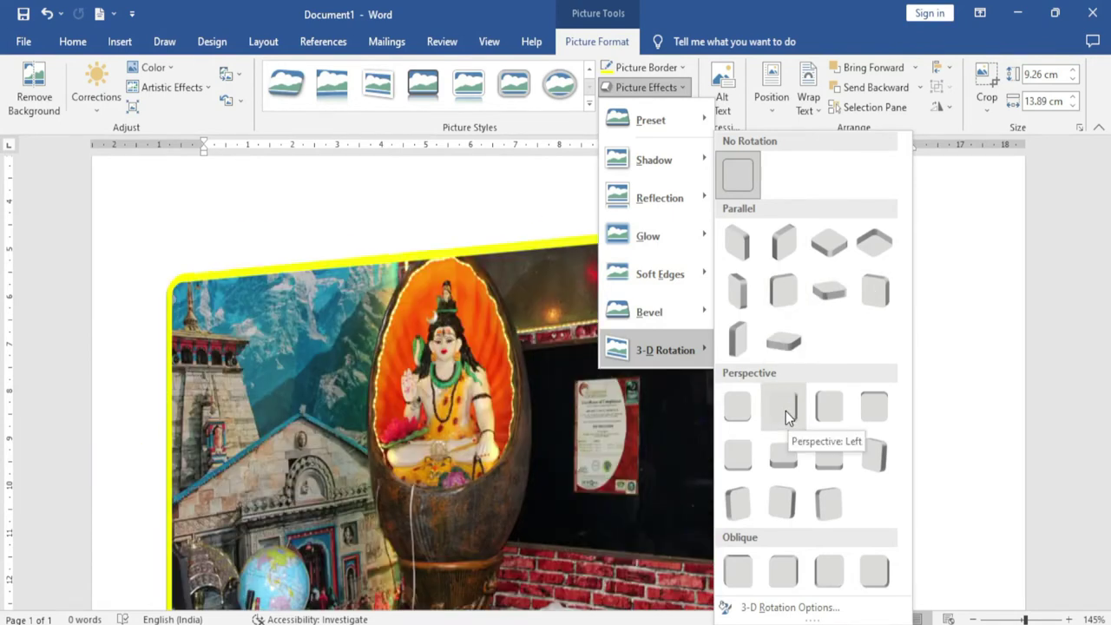
click(786, 411)
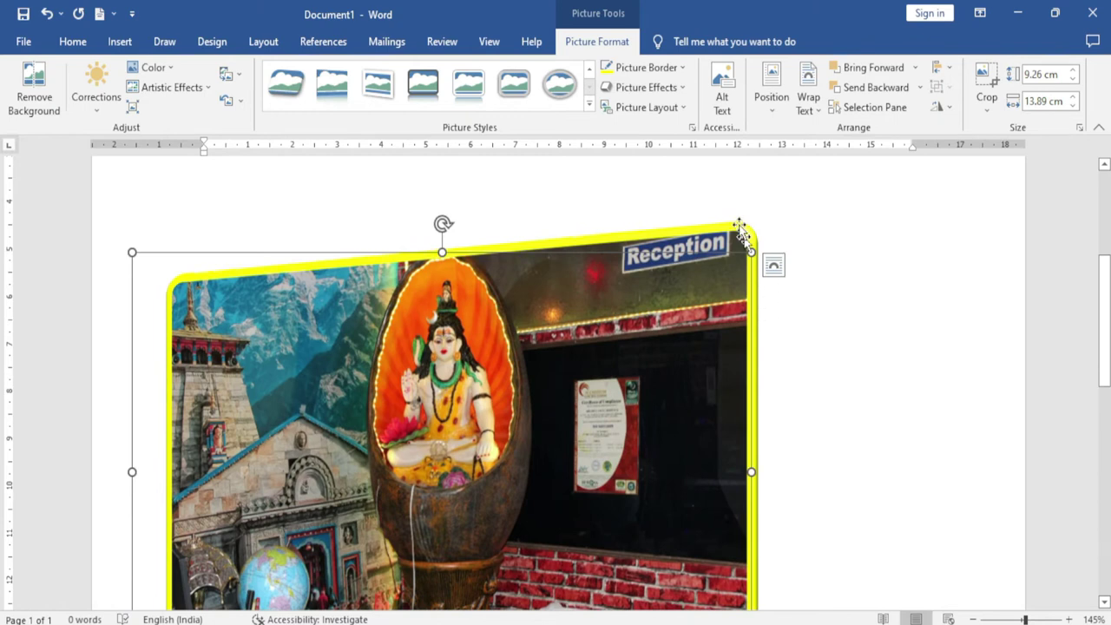
click(682, 108)
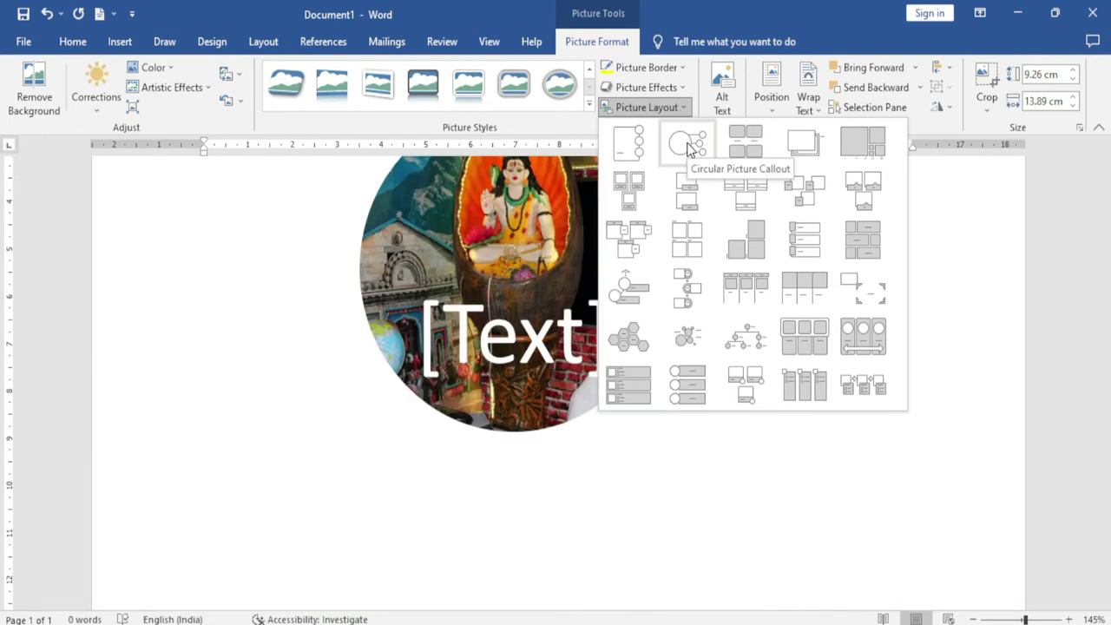
Convert the photo into a Circular Picture Callout SmartArt with the caption 'erty'
click(689, 147)
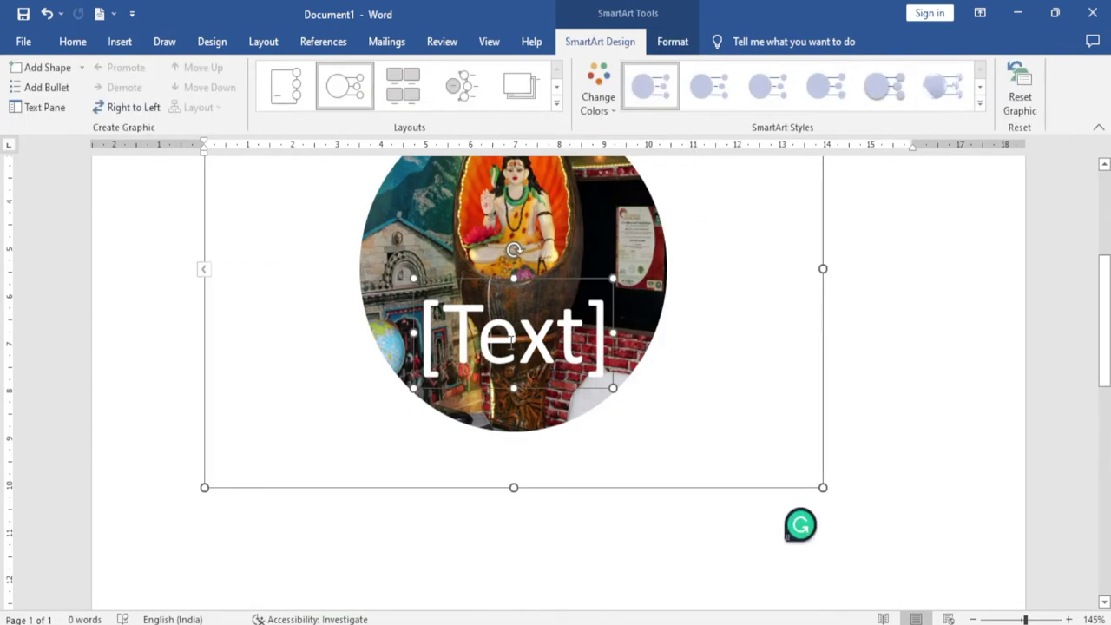
click(540, 344)
text(erty)
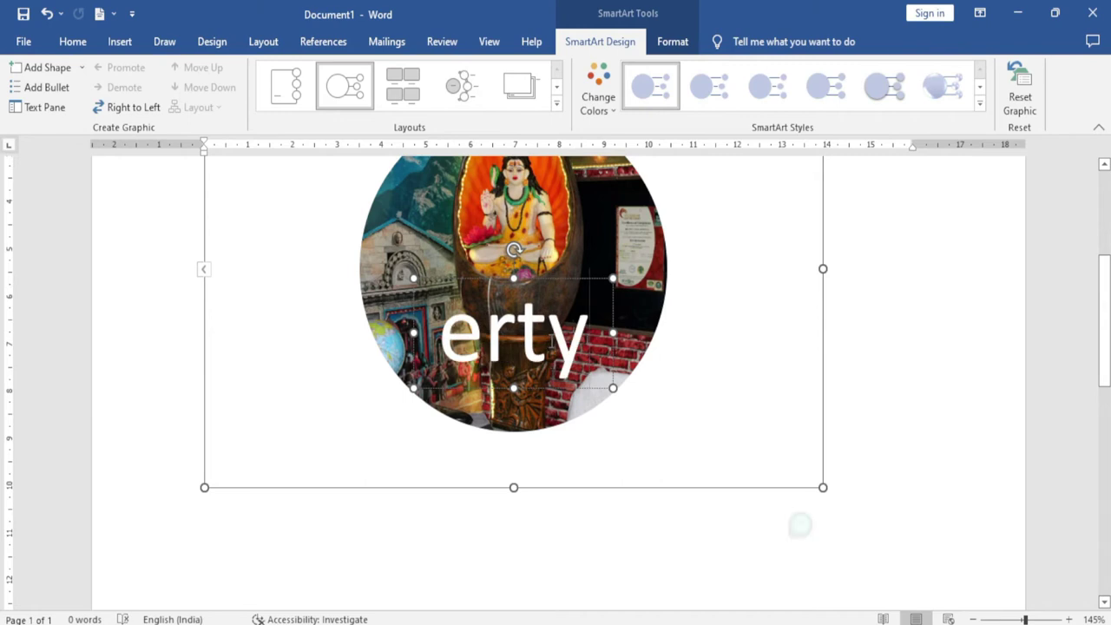
Apply a colourful colour scheme and switch to the Ascending Picture Accent Process layout
click(603, 108)
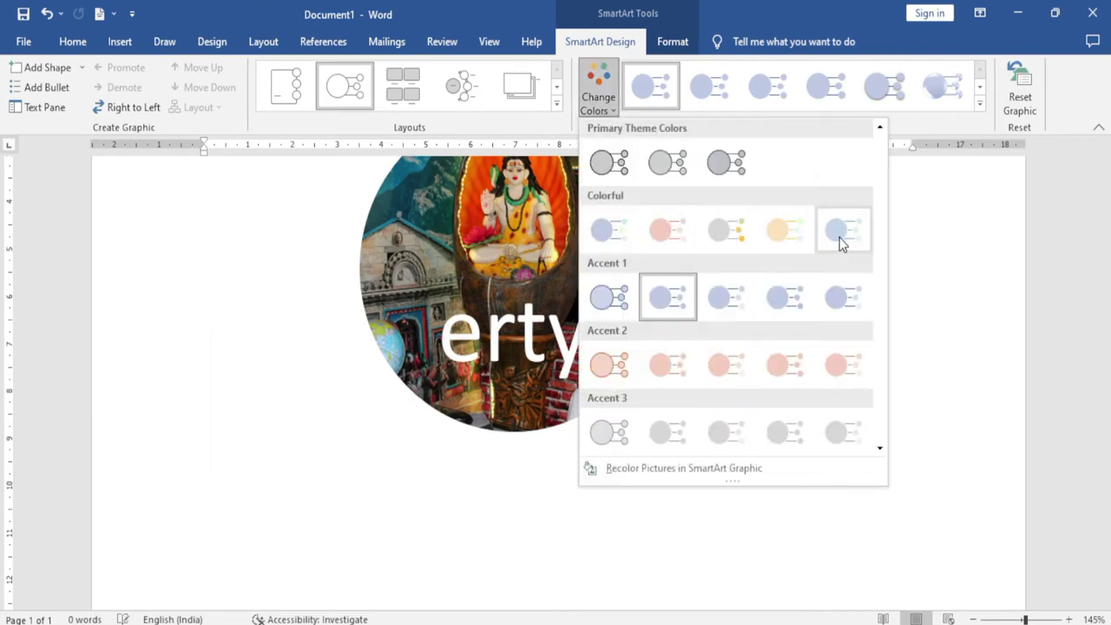
click(721, 230)
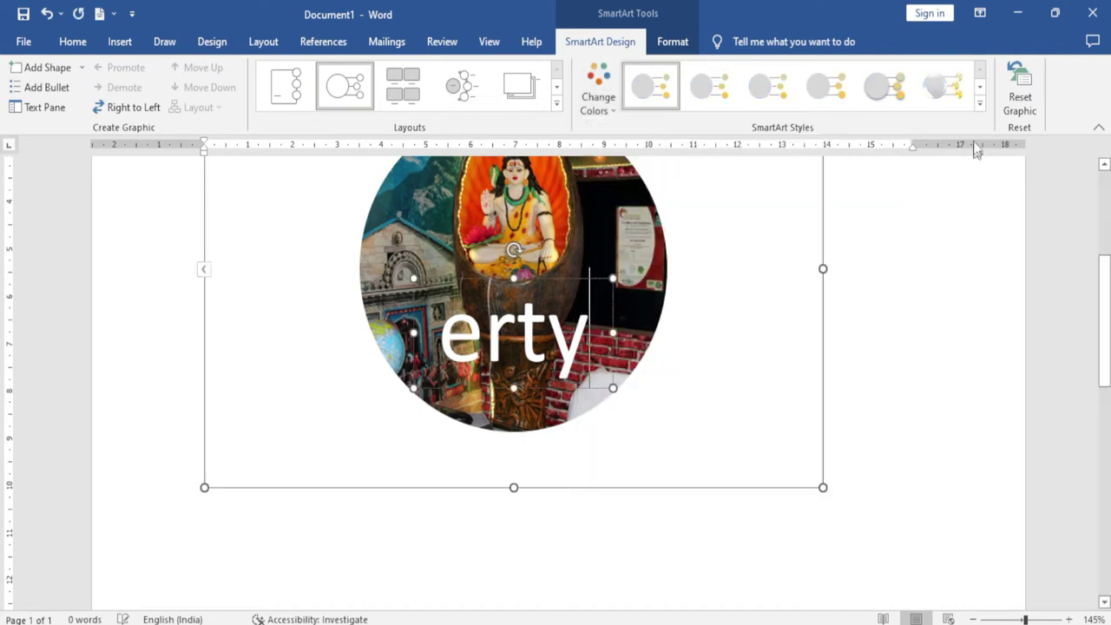
click(980, 104)
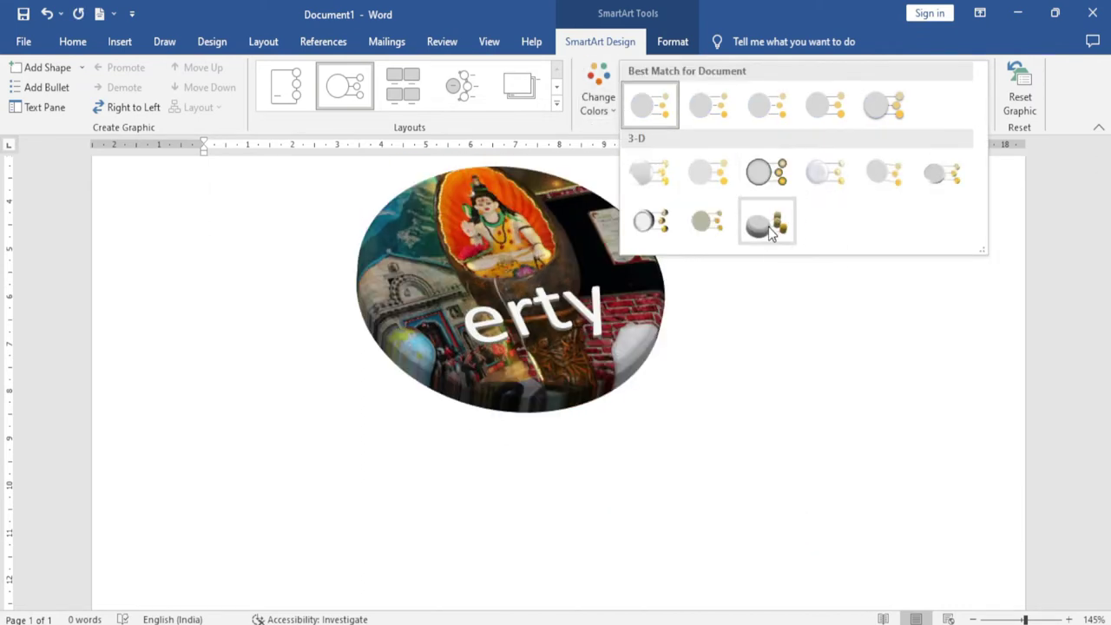
click(556, 103)
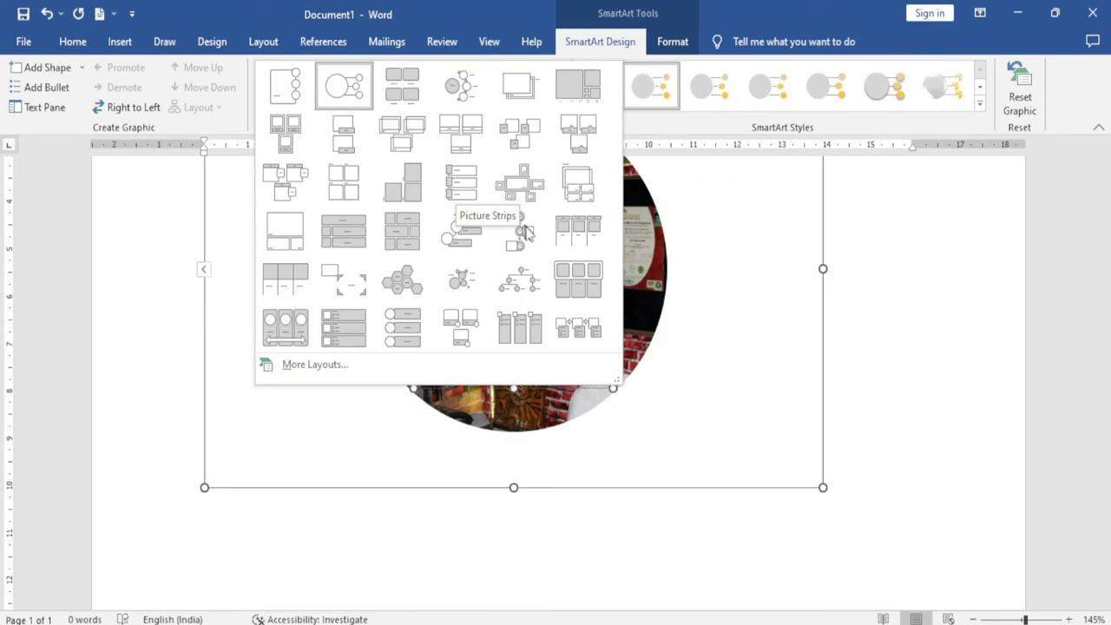
click(460, 239)
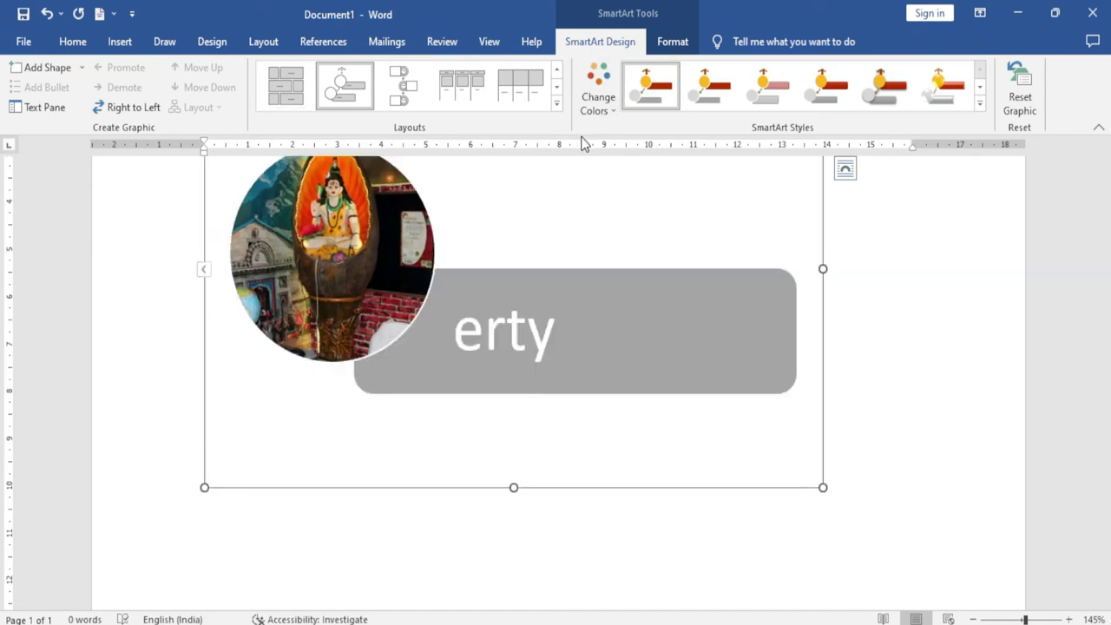
Add a second item 'nvbnvbnv', demote it under erty, then promote it back
click(70, 74)
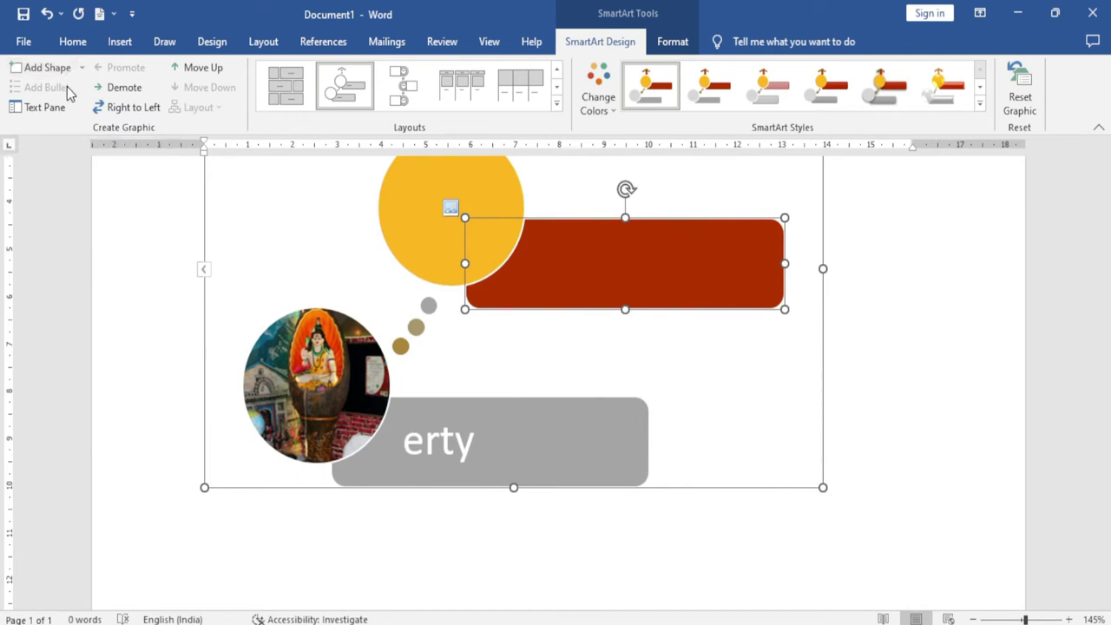
click(393, 441)
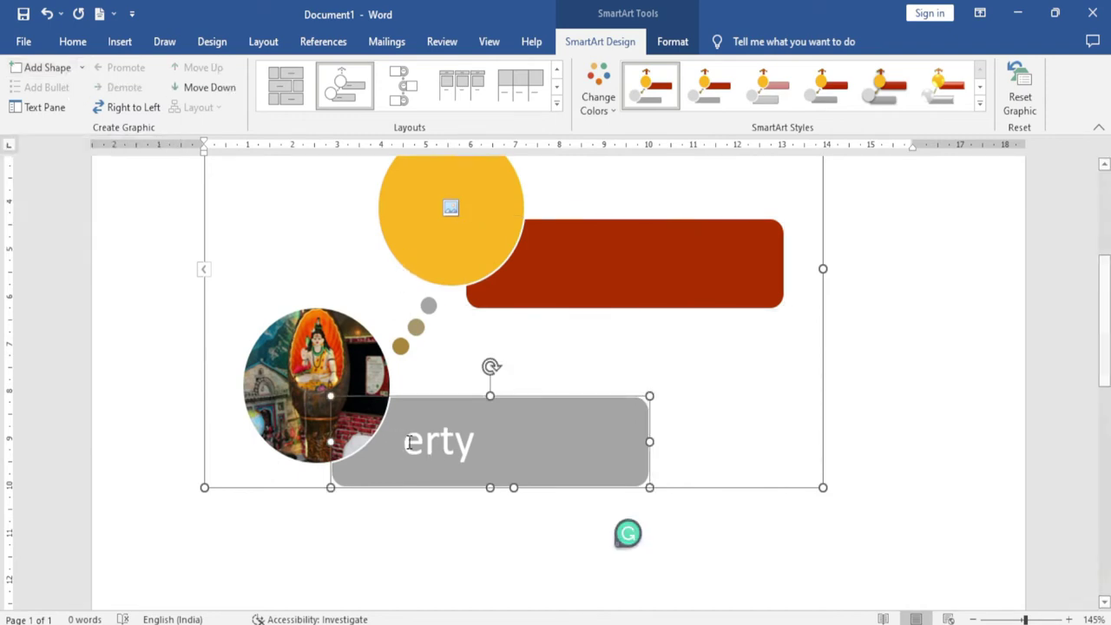
click(431, 443)
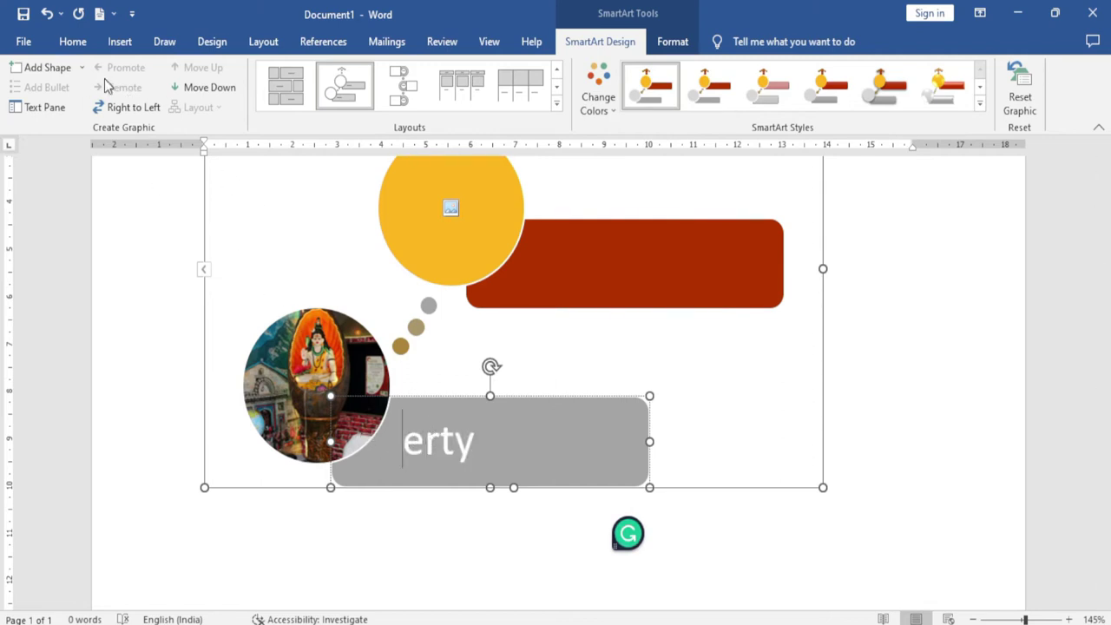
click(61, 109)
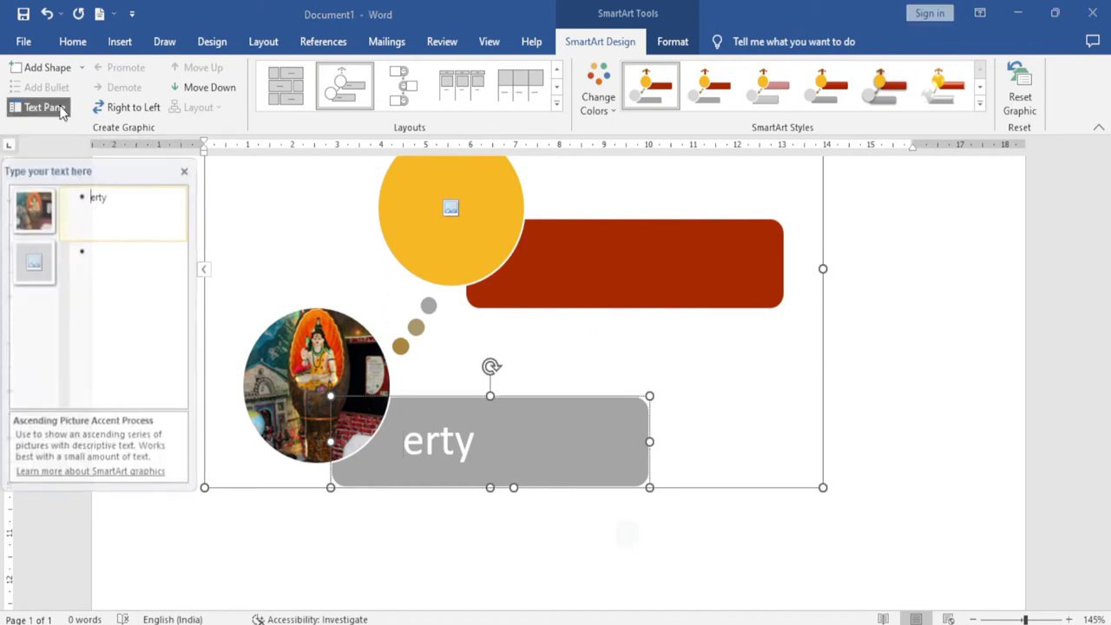
click(96, 252)
text(nvbnvbnv)
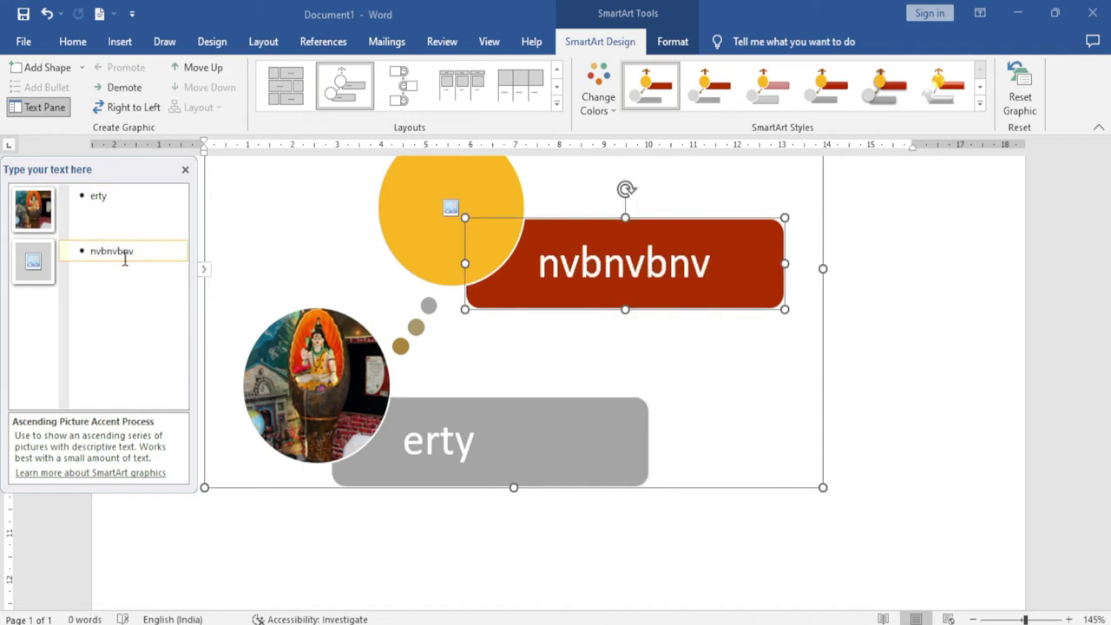
click(125, 87)
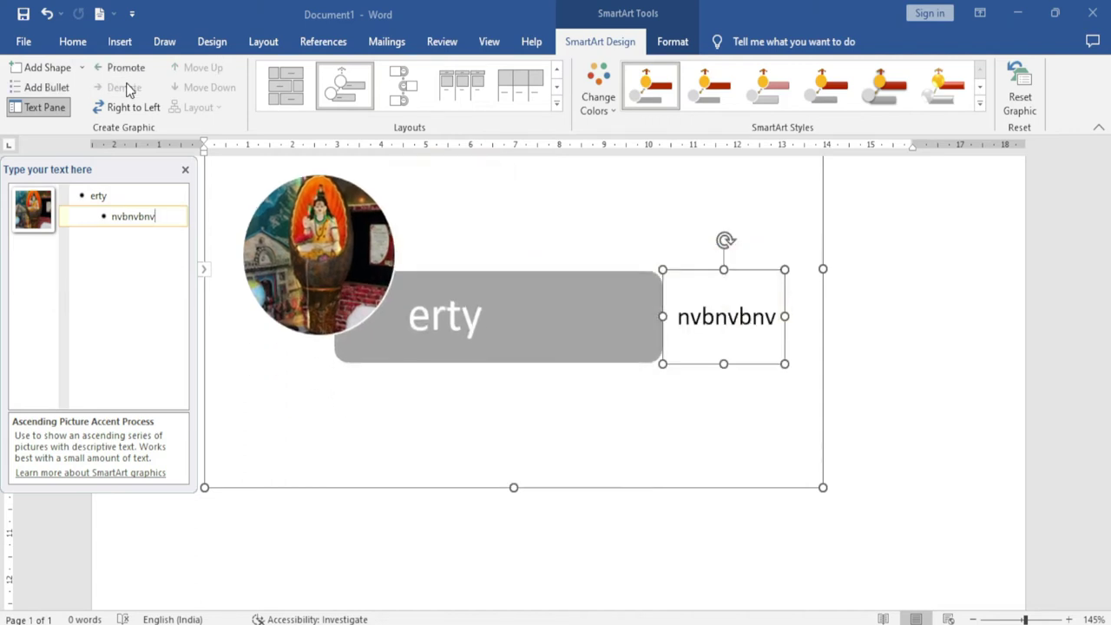
click(130, 70)
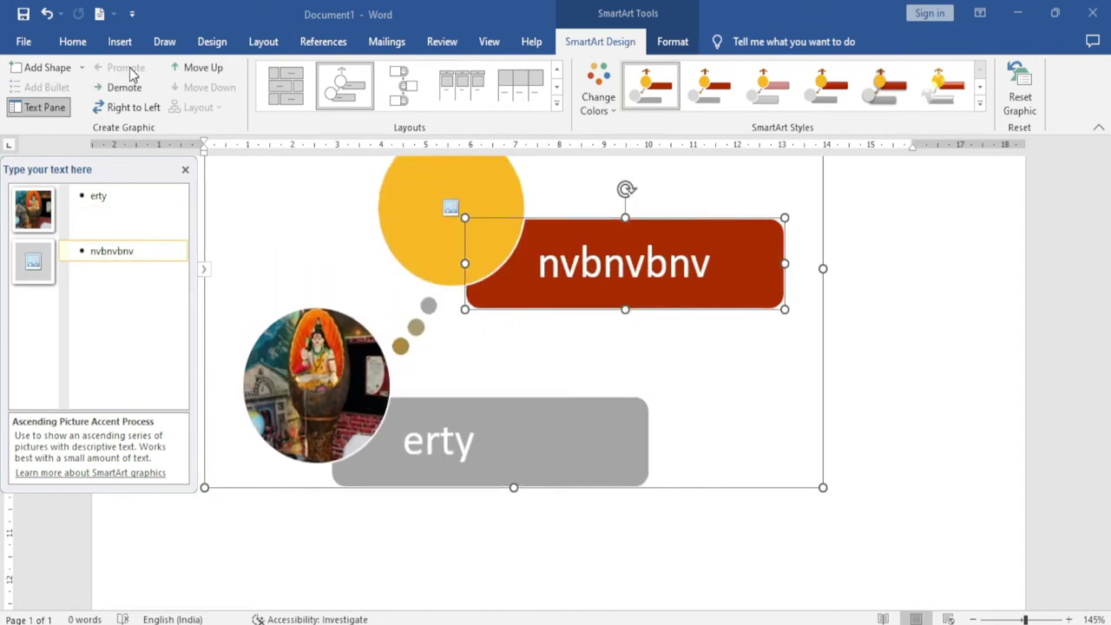
Mirror the graphic and reorder items back and forth, then reset the graphic
click(152, 109)
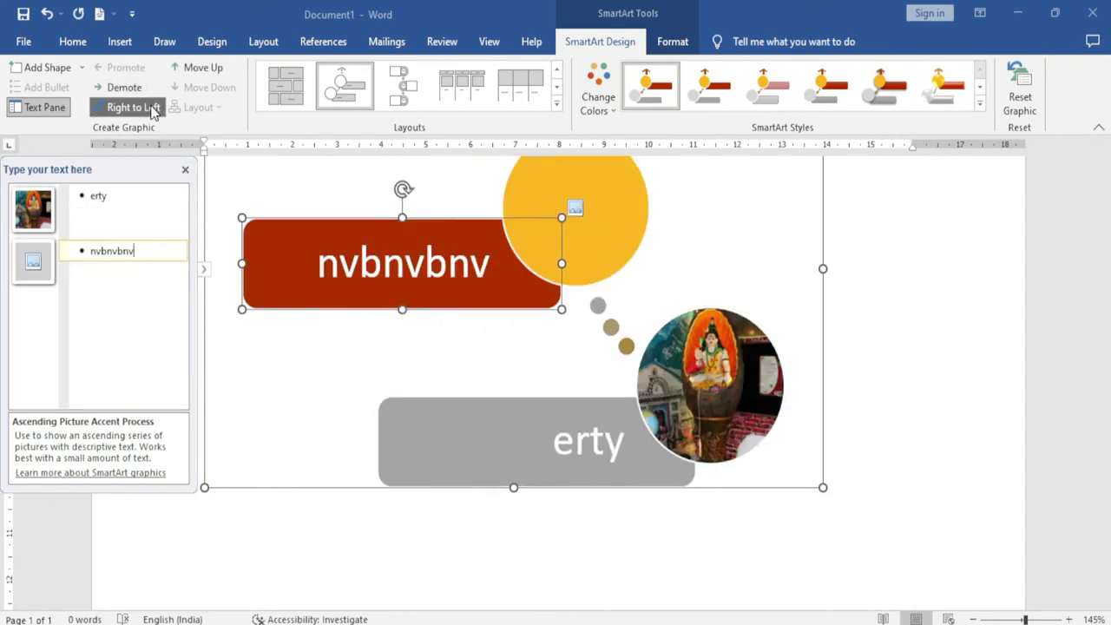
click(153, 111)
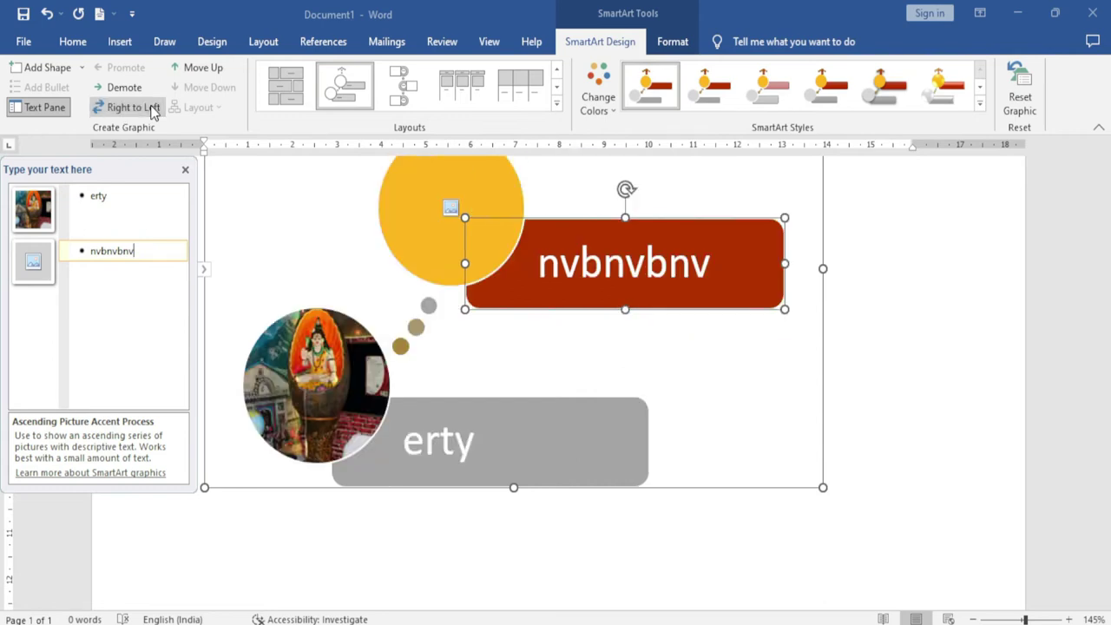
click(201, 69)
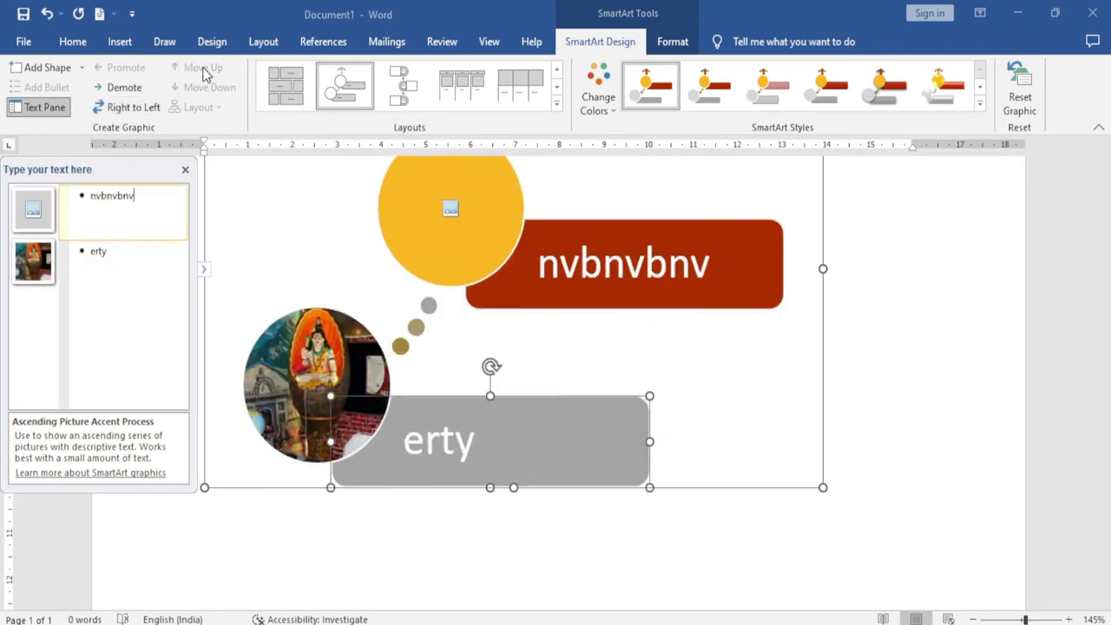
click(208, 88)
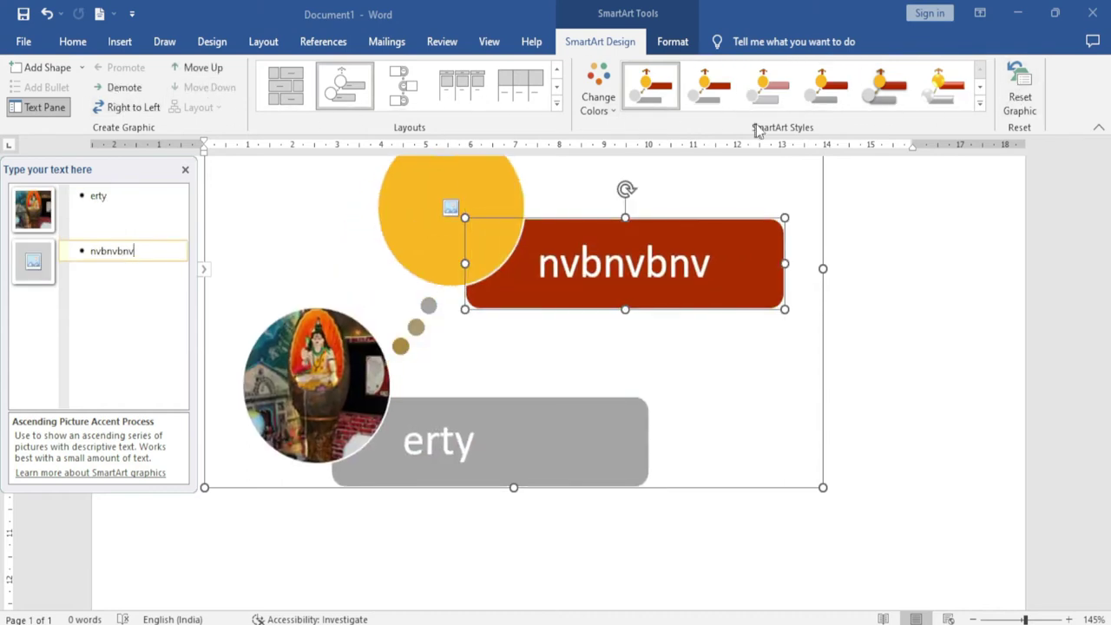
click(1021, 95)
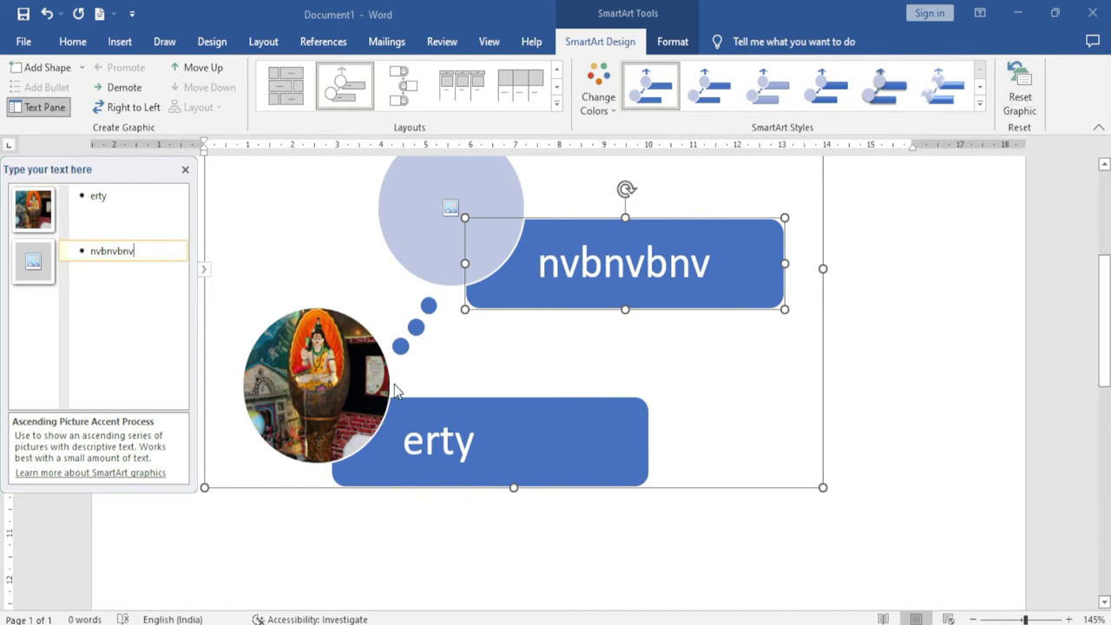
click(672, 43)
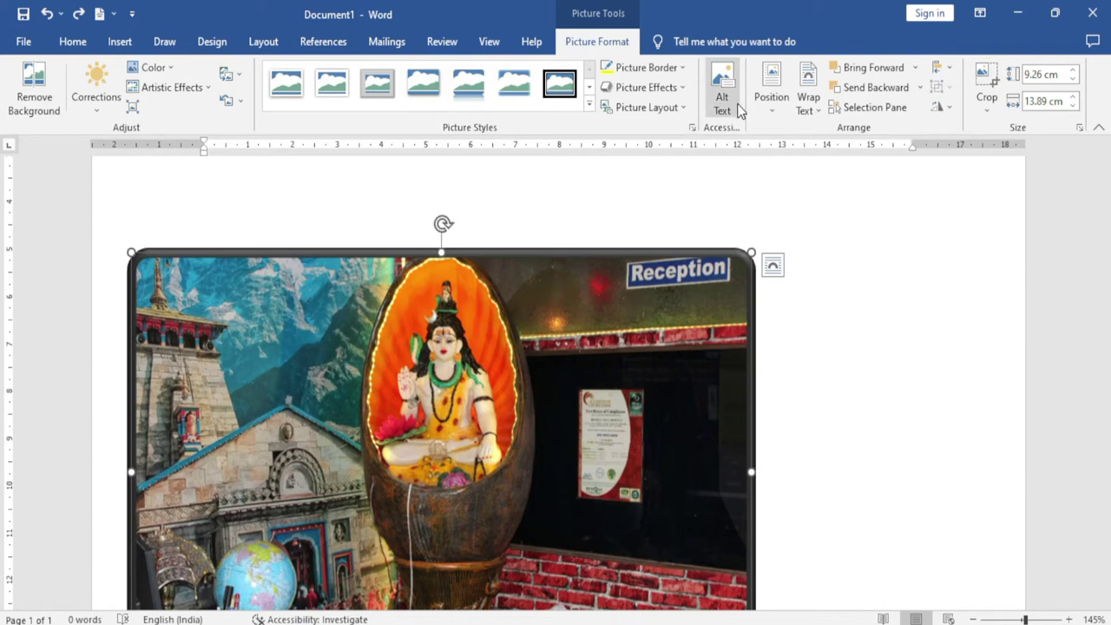
Add alt text 'Excel Infotech Computer Institute Reception' and resize the photo to 5.38 × 8.07 cm
click(726, 104)
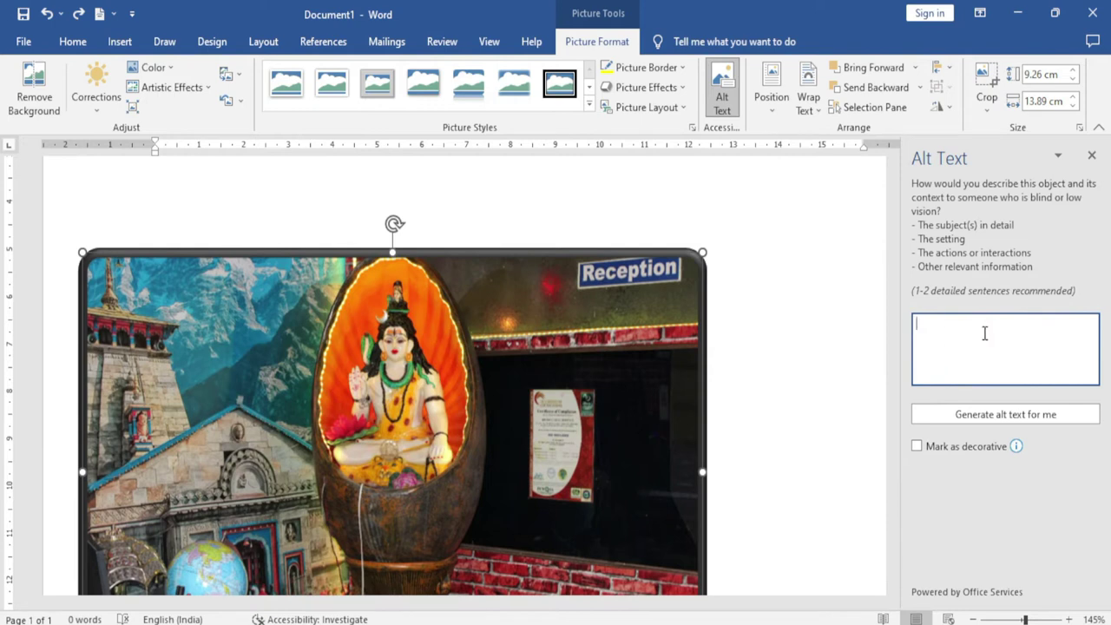
text(Excel Infote)
text(ch Computer Institute Reception)
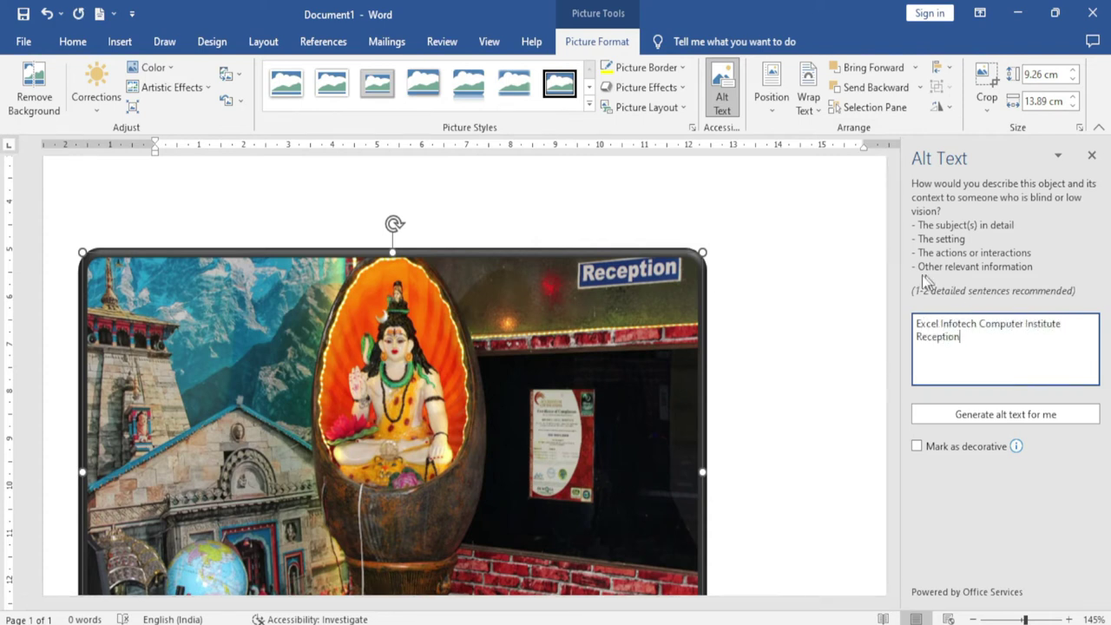
click(1092, 155)
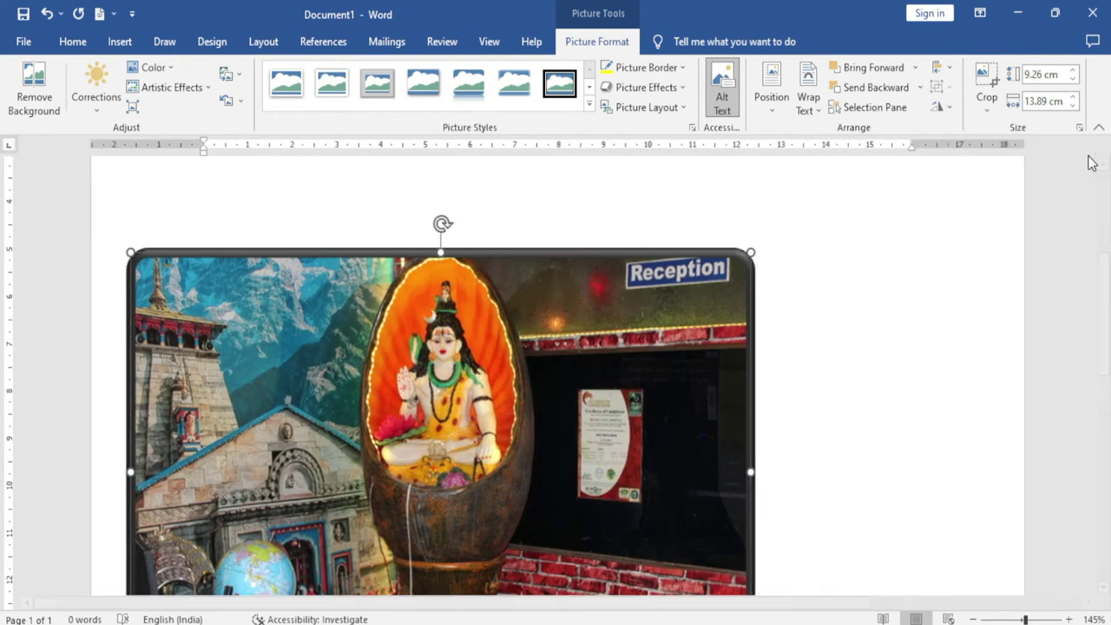
click(725, 86)
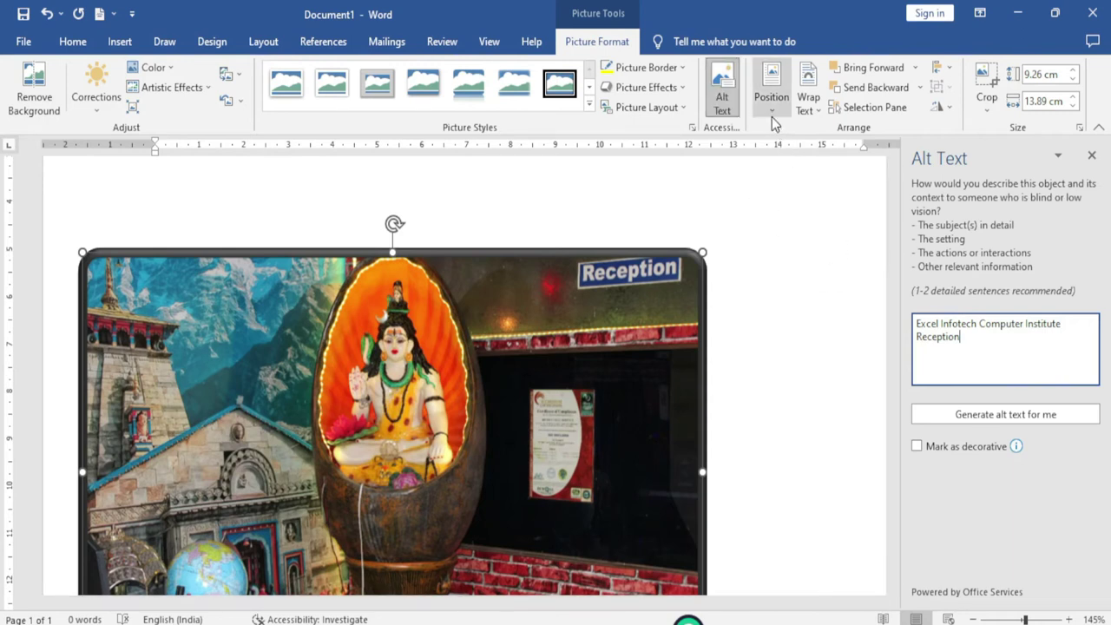
click(1093, 154)
drag(751, 252, 496, 427)
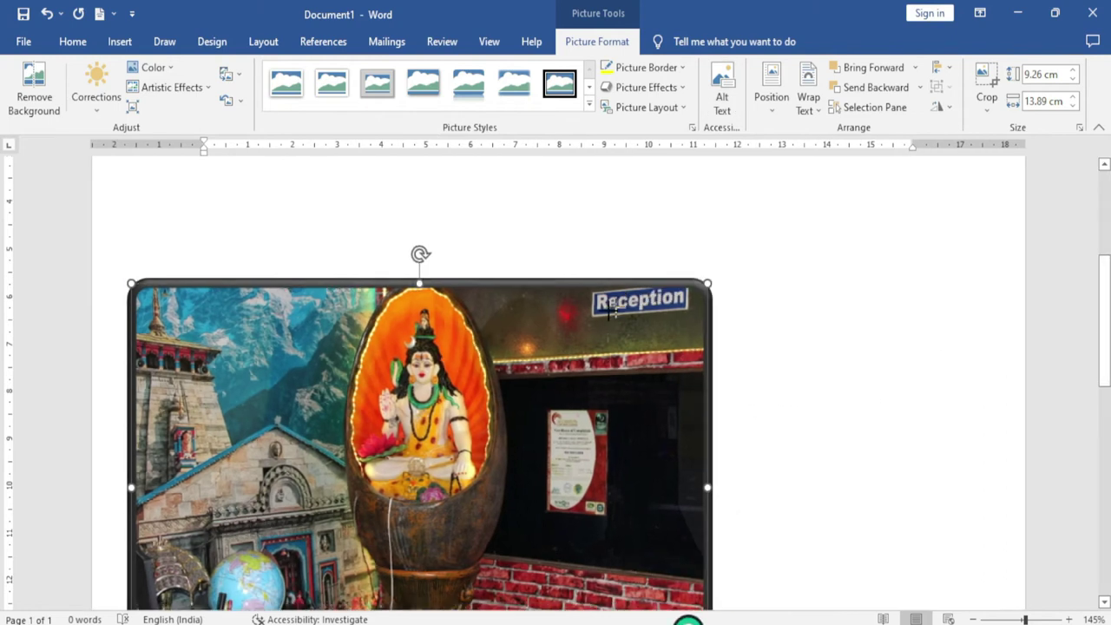
scroll(387, 428, down, 3)
Generate =rand() sample paragraphs at the page top and drag the photo up into the text
click(406, 448)
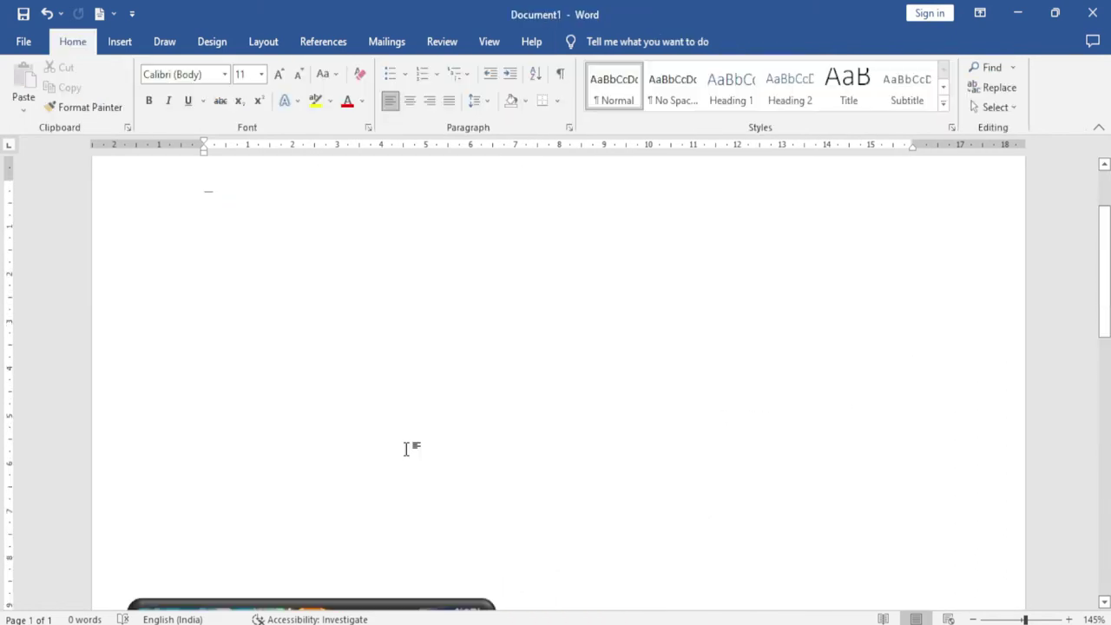
text(=rand()
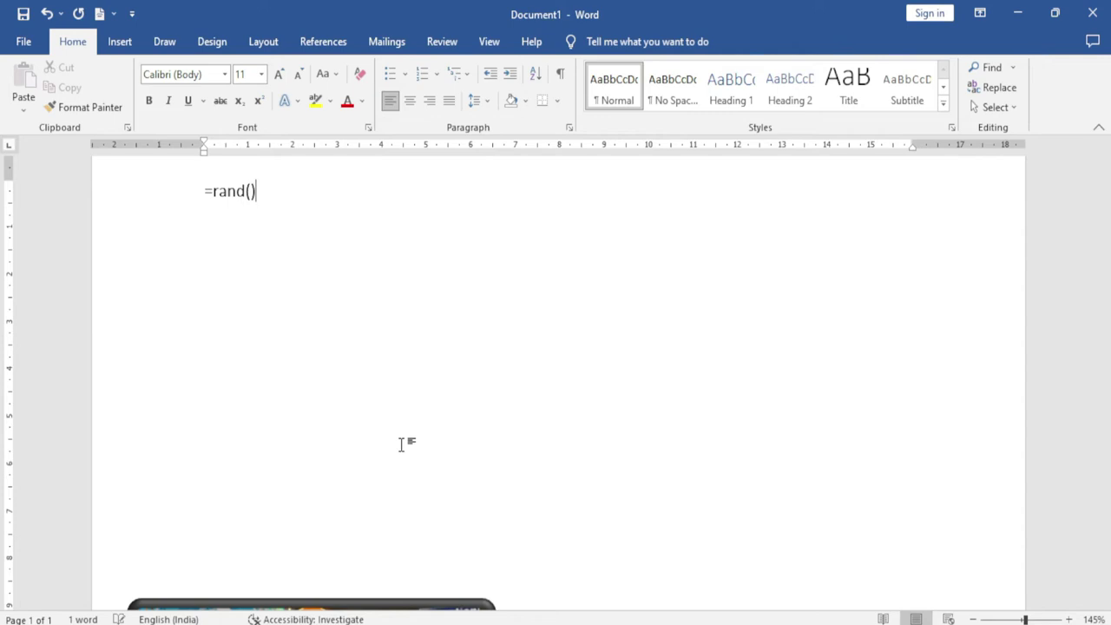
key(Return)
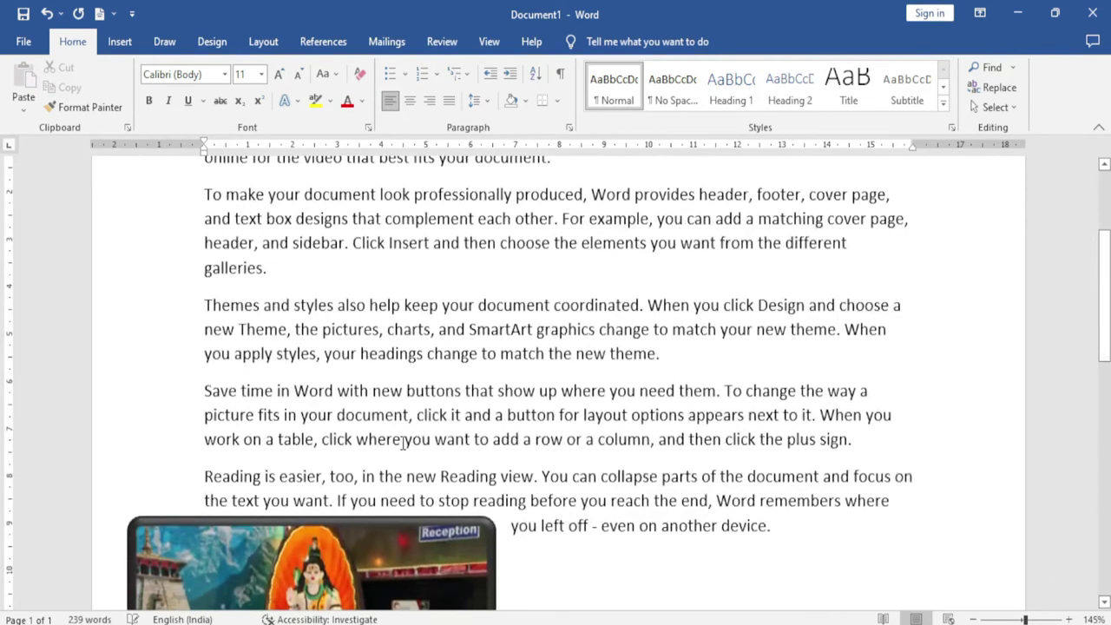
drag(442, 552, 576, 244)
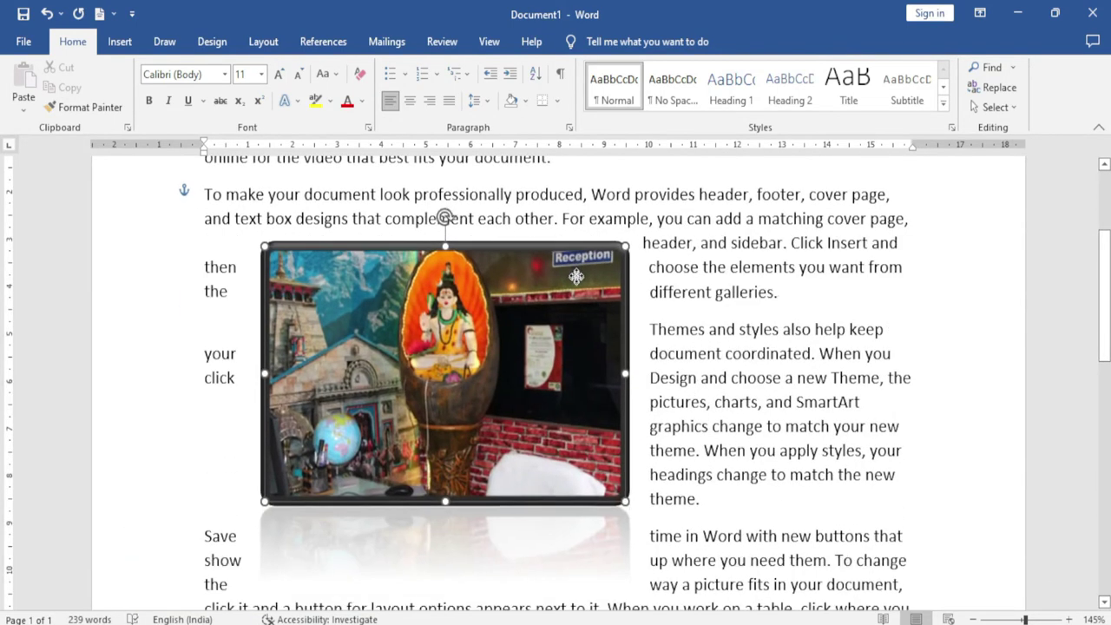
scroll(566, 261, up, 3)
drag(504, 443, 529, 366)
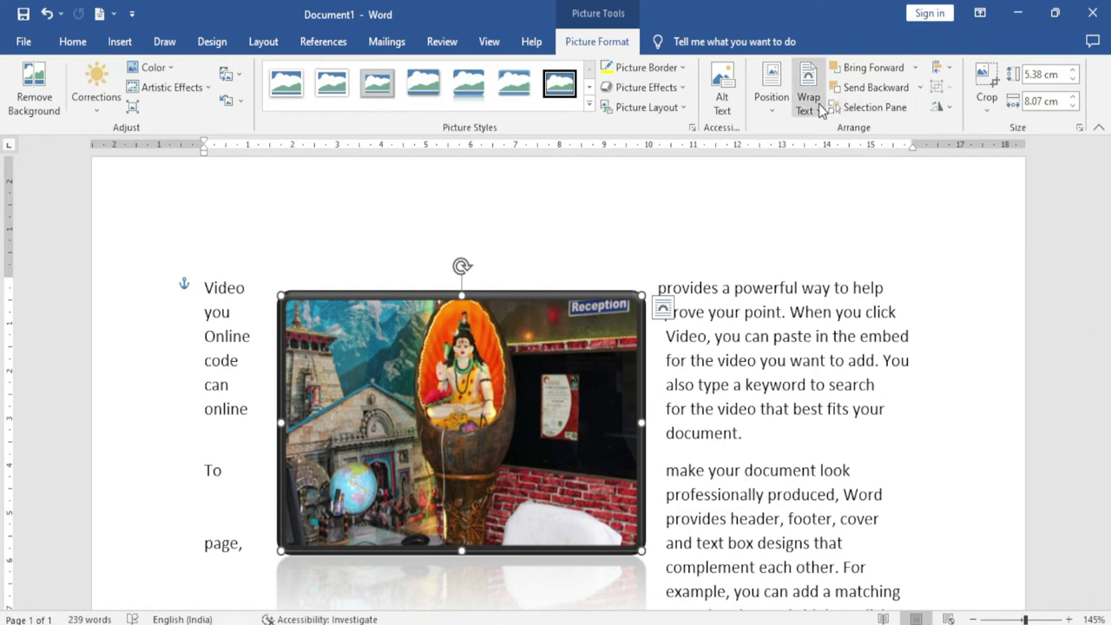
Try the bottom-centre position for the photo, then move it to top left
click(775, 111)
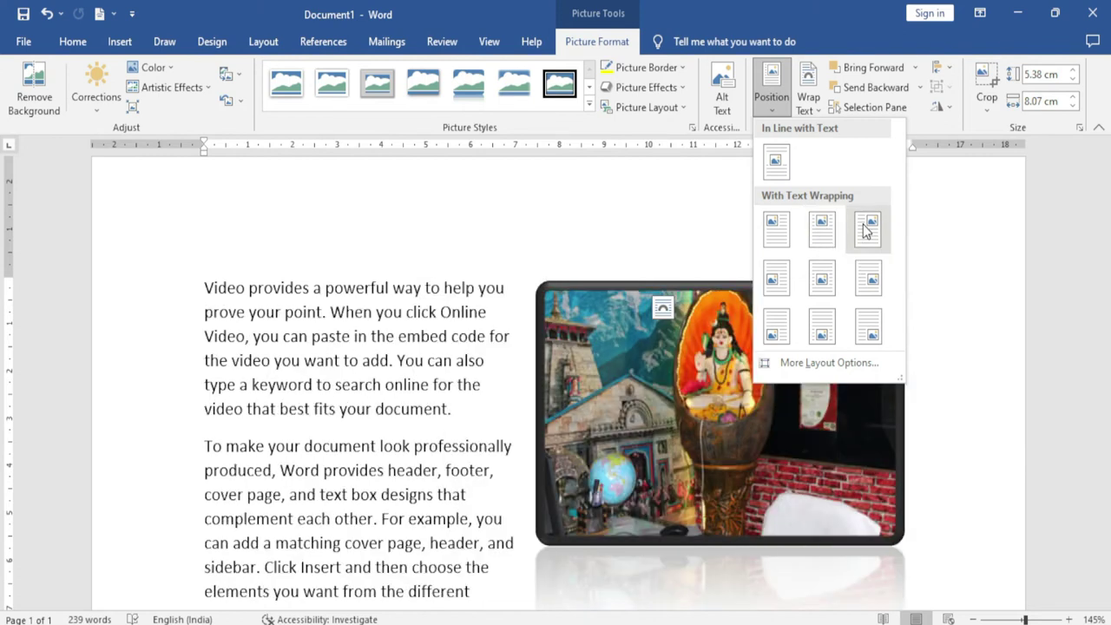
click(821, 280)
scroll(622, 424, down, 4)
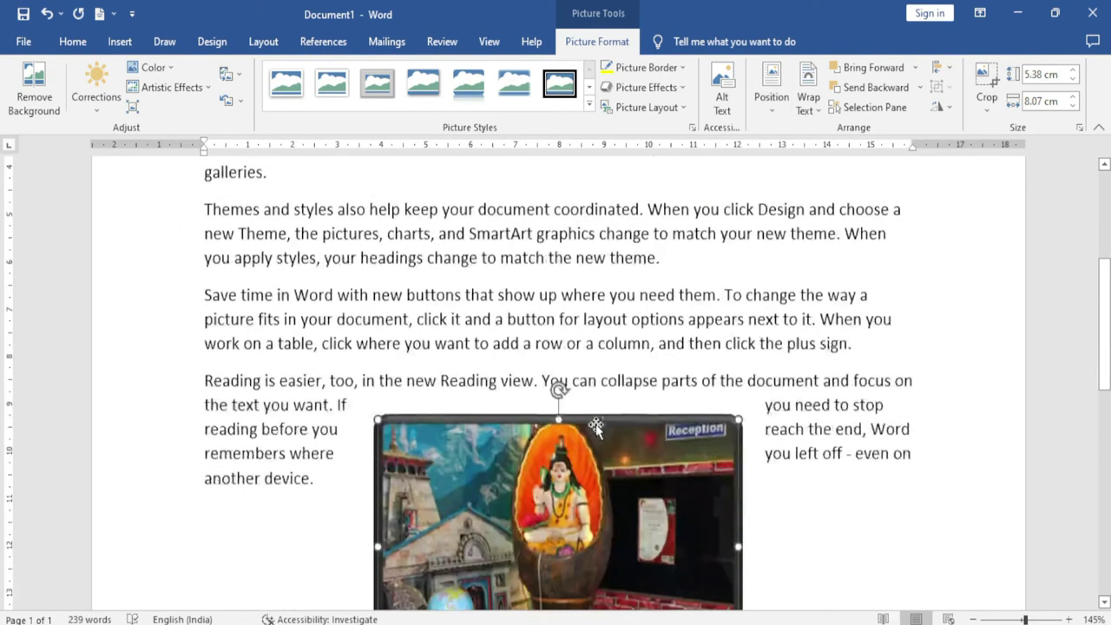
scroll(622, 424, down, 3)
scroll(803, 195, up, 4)
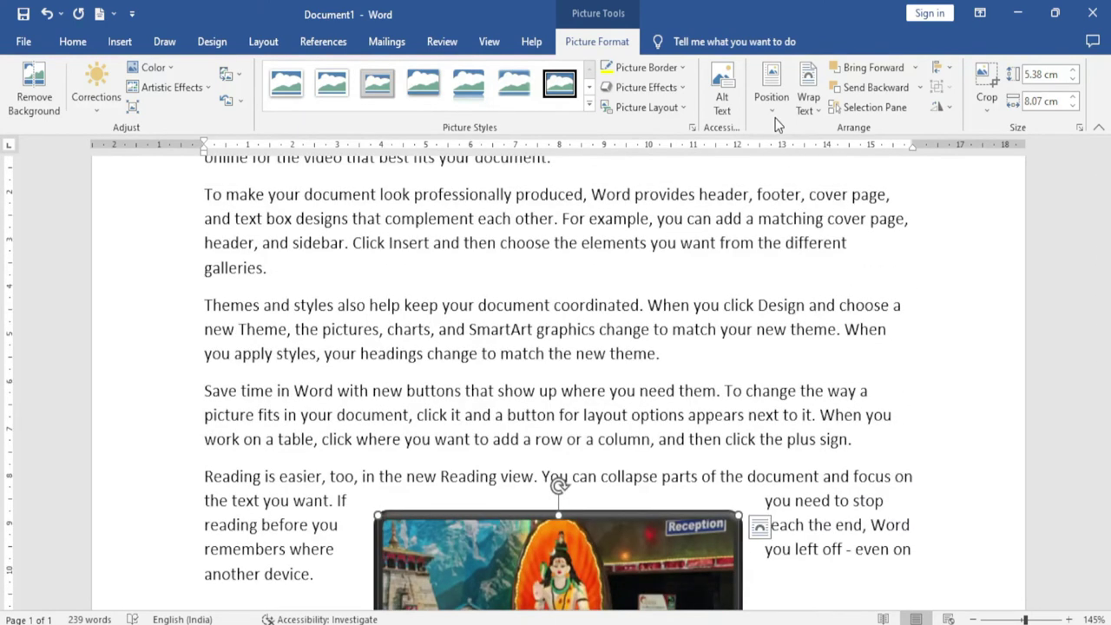
click(771, 87)
click(776, 227)
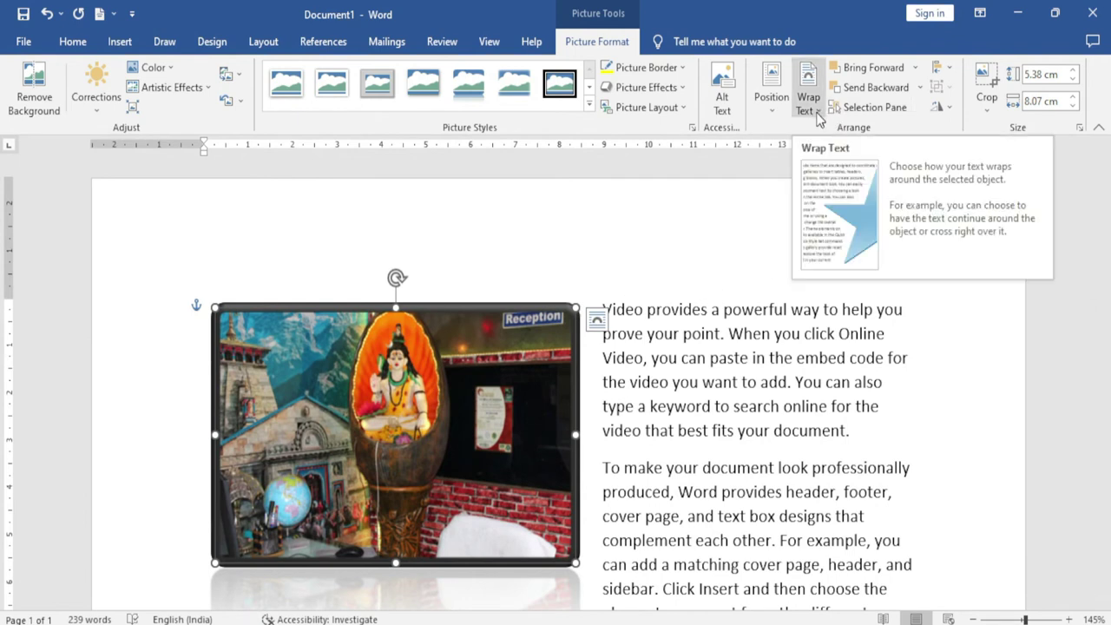
Set the photo's wrapping to In Line with Text and drag it into place
click(817, 118)
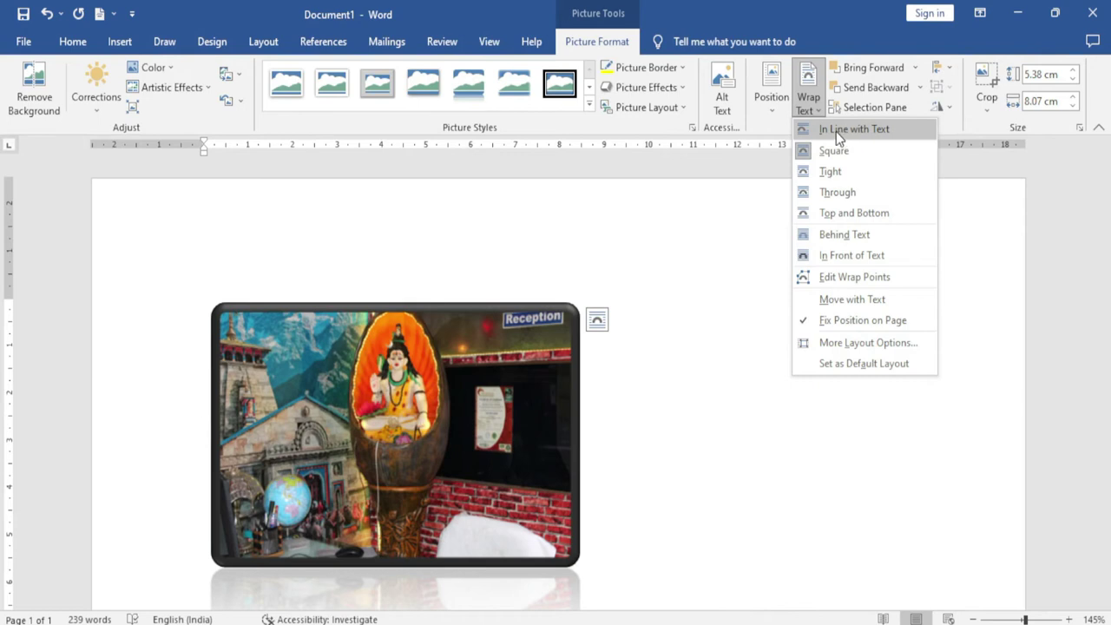
click(870, 129)
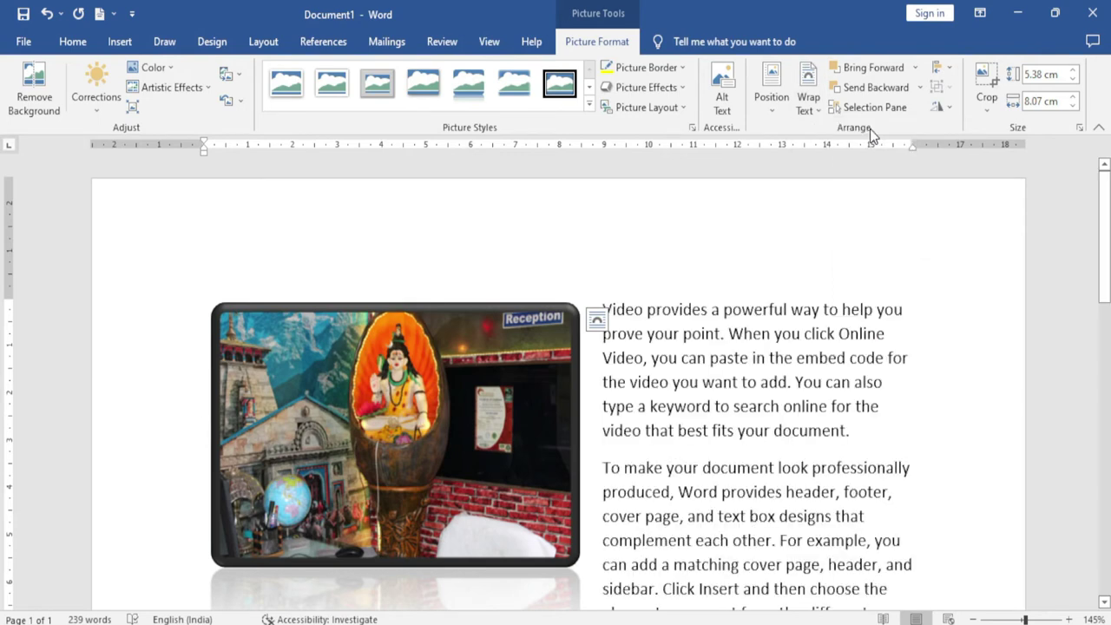
scroll(603, 340, down, 2)
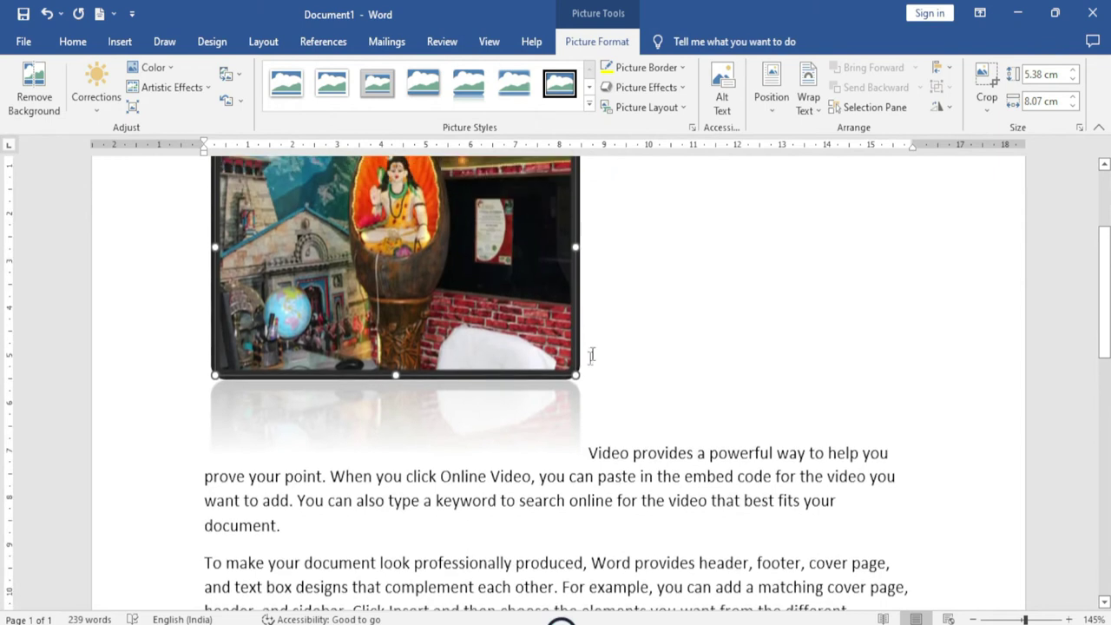
scroll(604, 341, up, 1)
mouse_move(590, 426)
mouse_down()
mouse_move(659, 432)
mouse_move(906, 397)
mouse_up()
scroll(590, 292, up, 2)
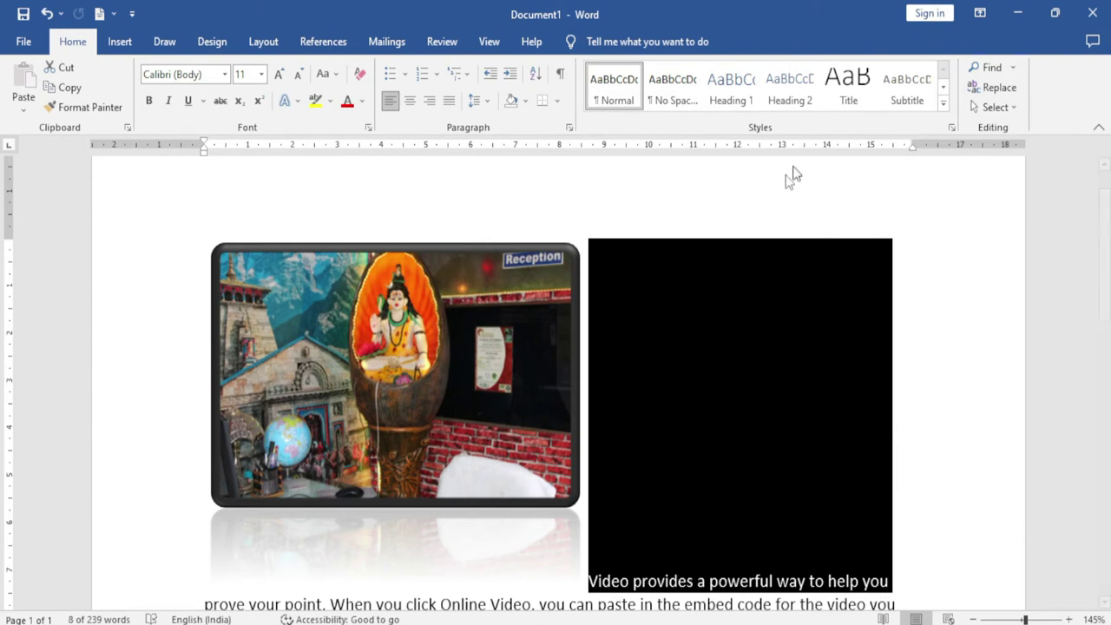
Try Square then Tight wrapping, nudging the photo toward the middle of the text
click(547, 283)
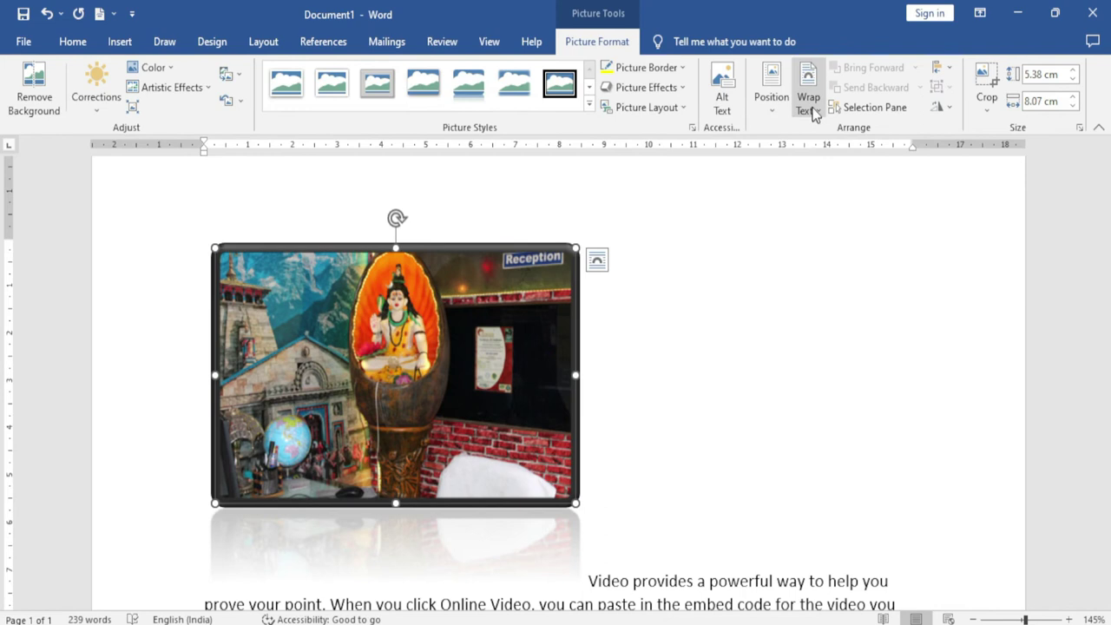
click(807, 104)
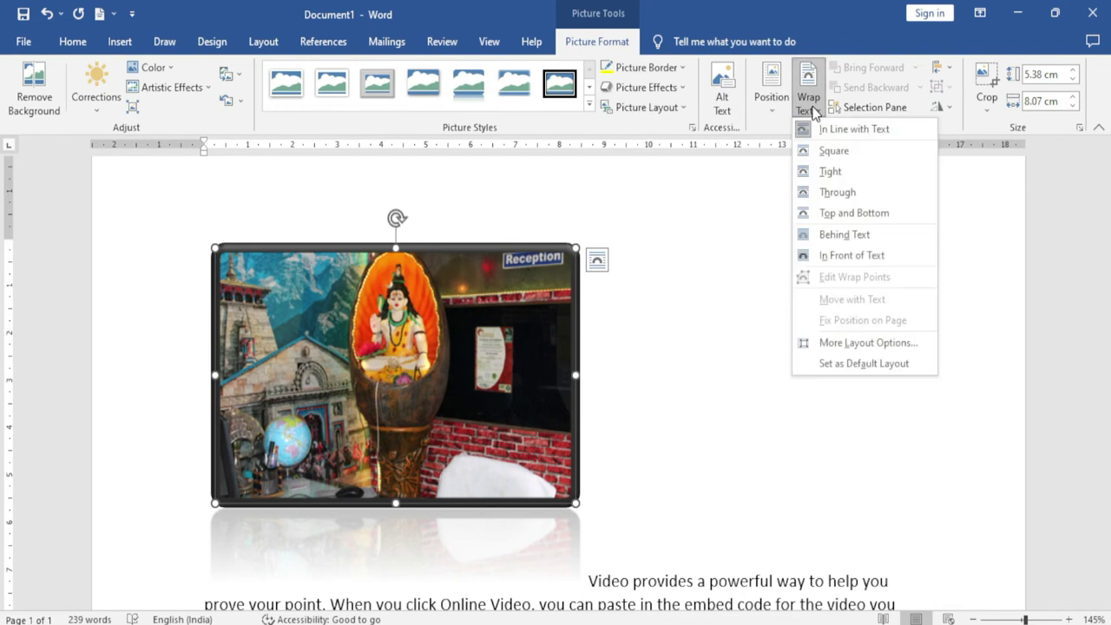
click(855, 162)
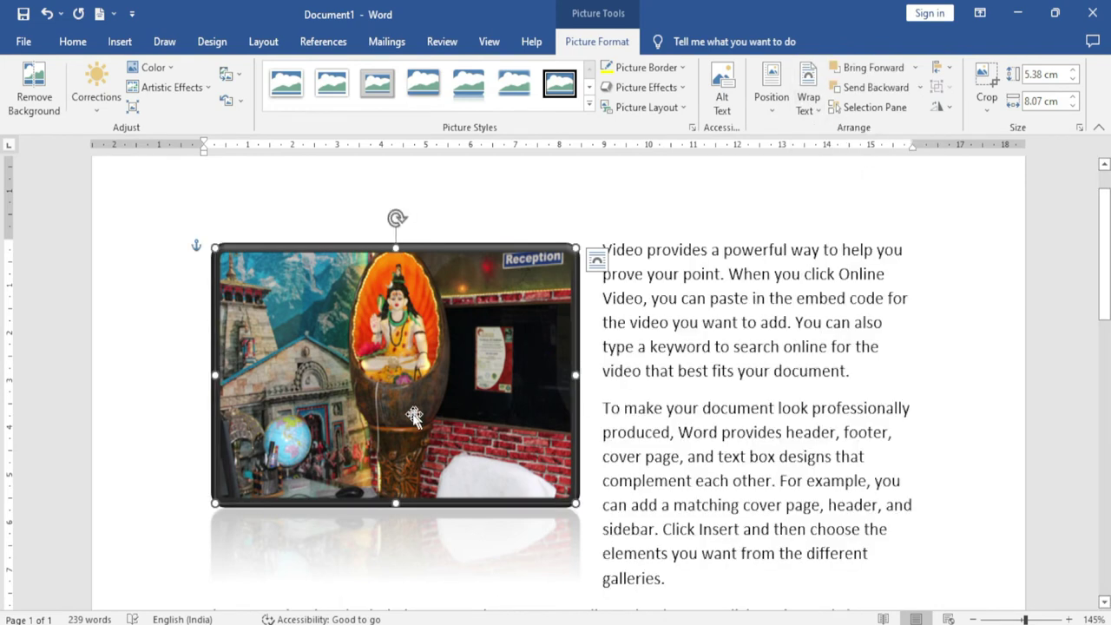
mouse_move(404, 408)
mouse_down()
mouse_move(453, 357)
mouse_move(530, 357)
mouse_up()
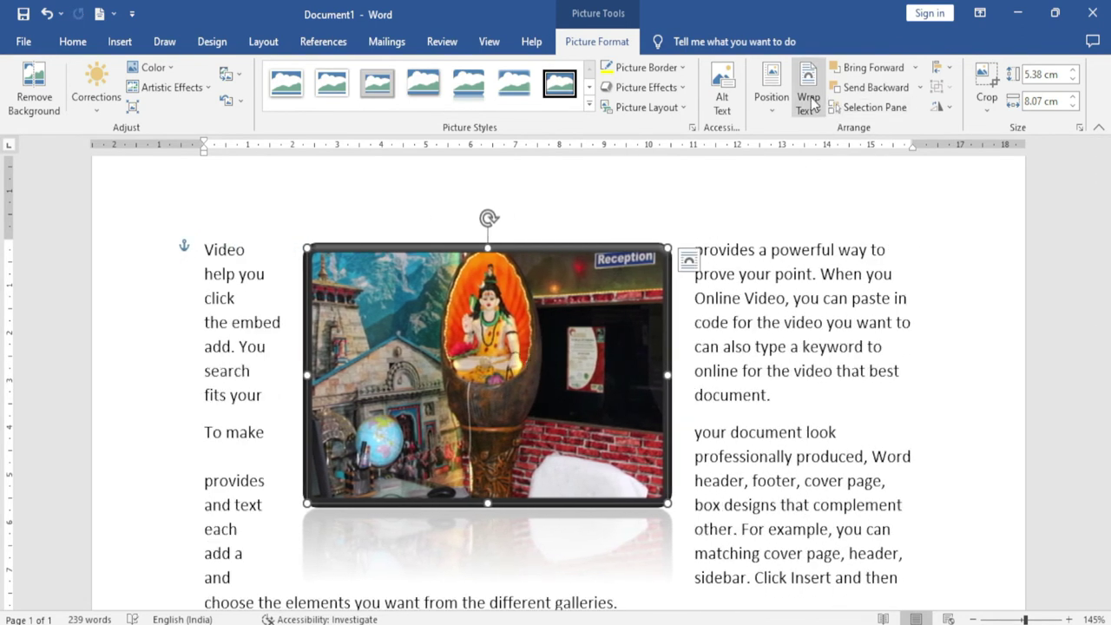
click(811, 102)
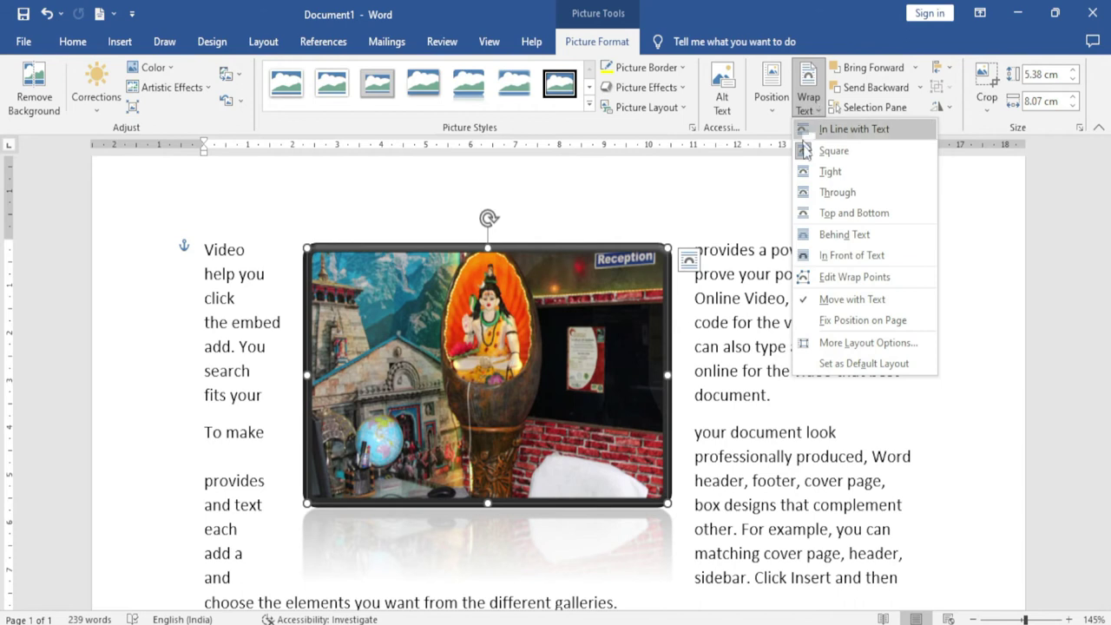
click(848, 172)
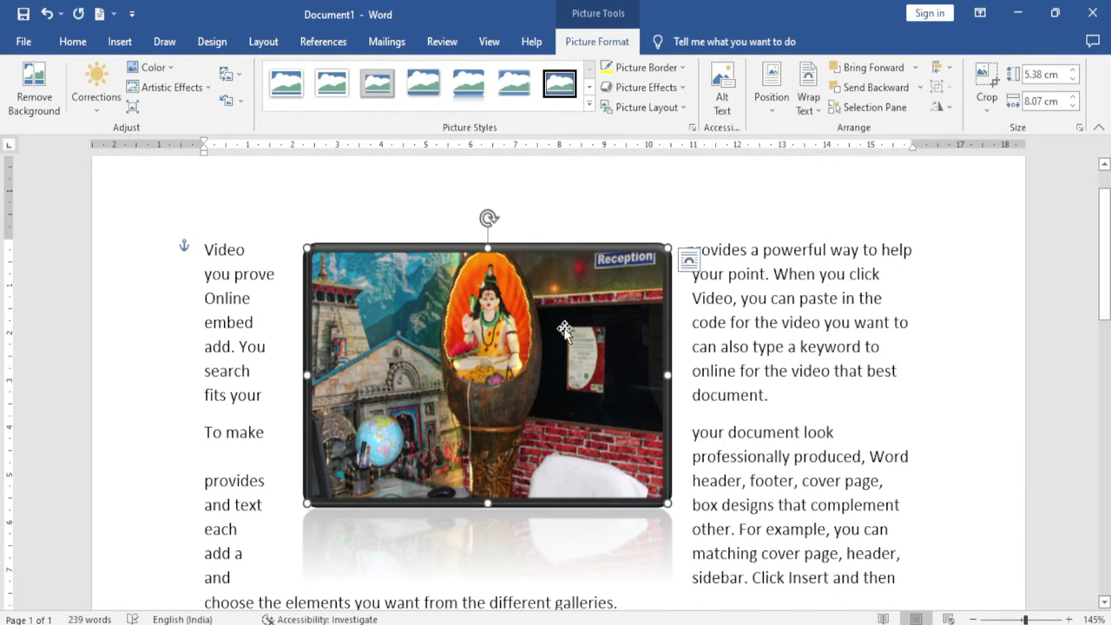
mouse_move(512, 347)
mouse_down()
mouse_move(591, 350)
mouse_move(557, 375)
mouse_up()
Set Through wrapping and shrink the framed photo to 2.9 × 4.34 cm
scroll(573, 371, down, 2)
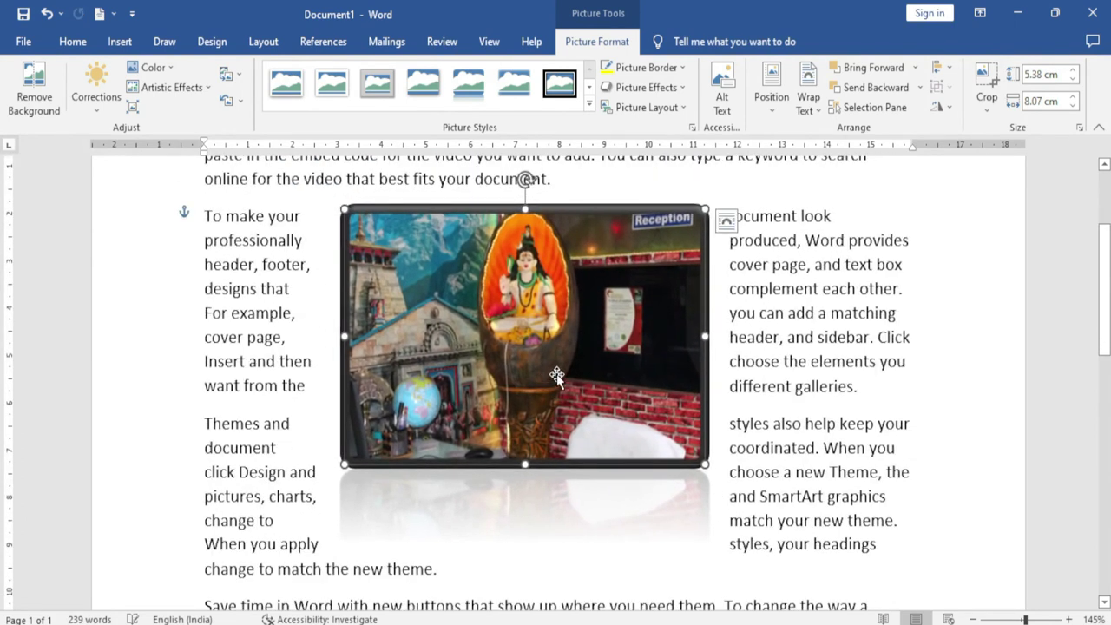
click(808, 96)
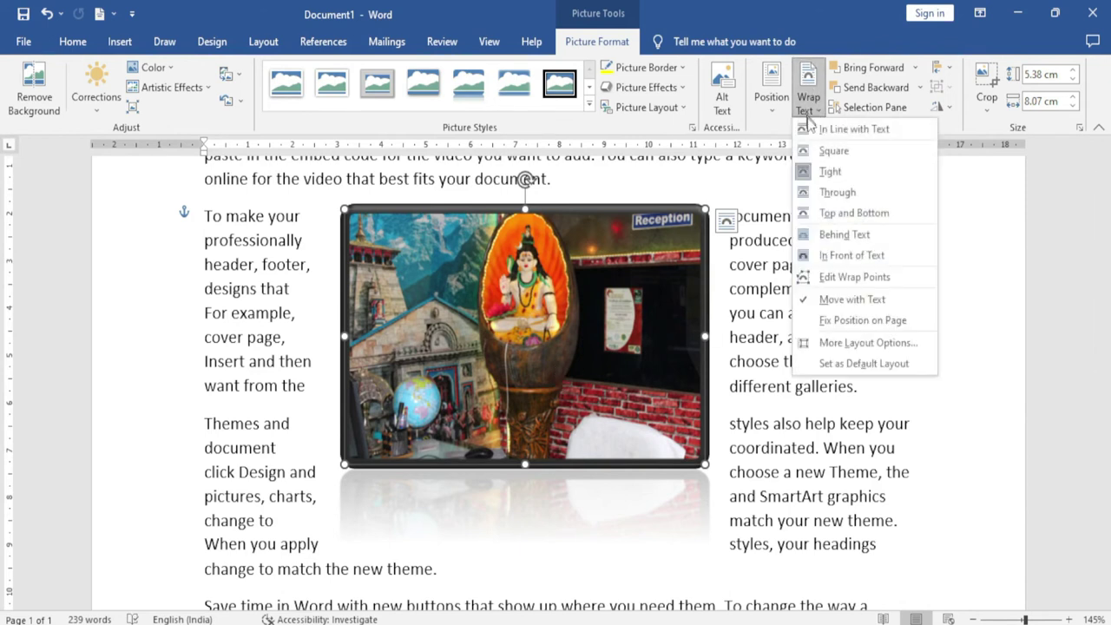
click(850, 202)
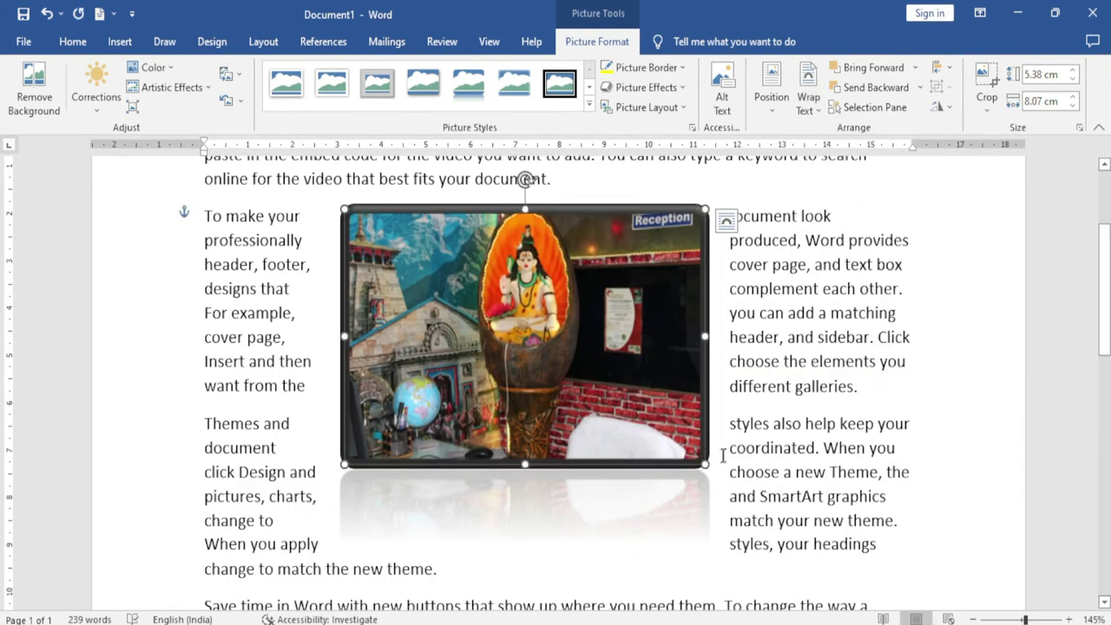
drag(706, 465, 514, 347)
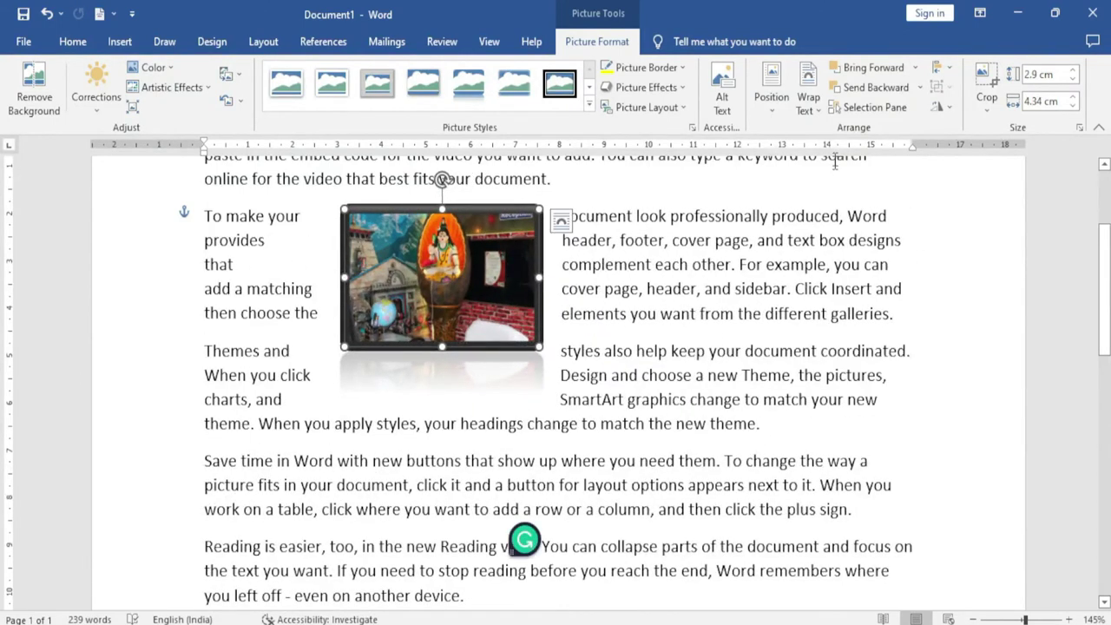
click(808, 97)
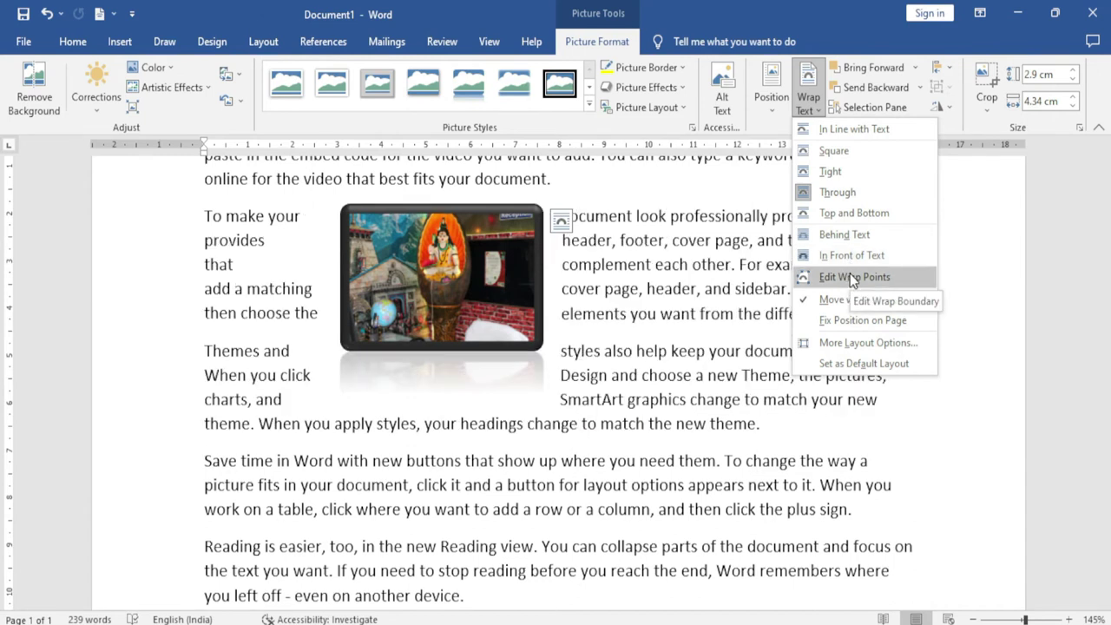
Drag a wrap point outward, fix the photo's position on the page, and nudge it right and down
click(850, 276)
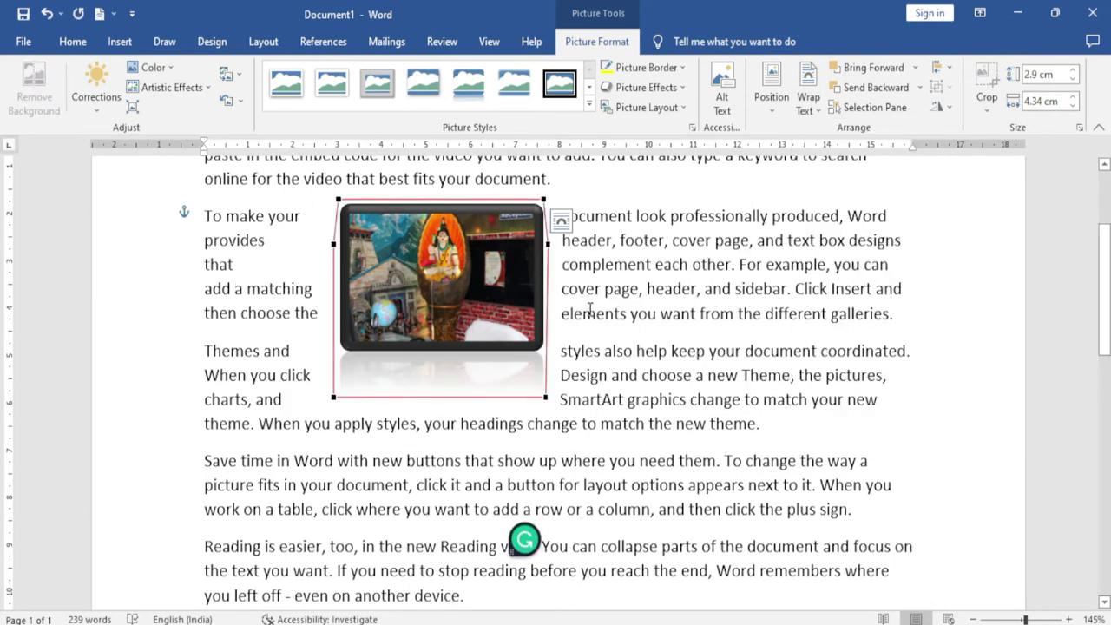
mouse_move(546, 396)
mouse_down()
mouse_move(647, 406)
mouse_move(496, 331)
mouse_up()
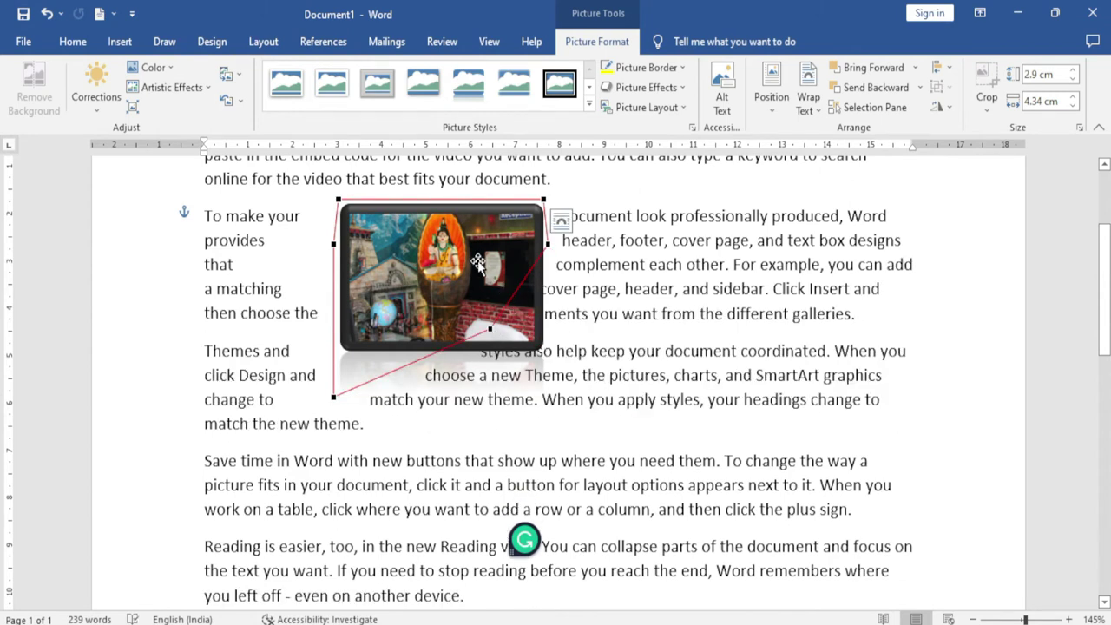
click(808, 97)
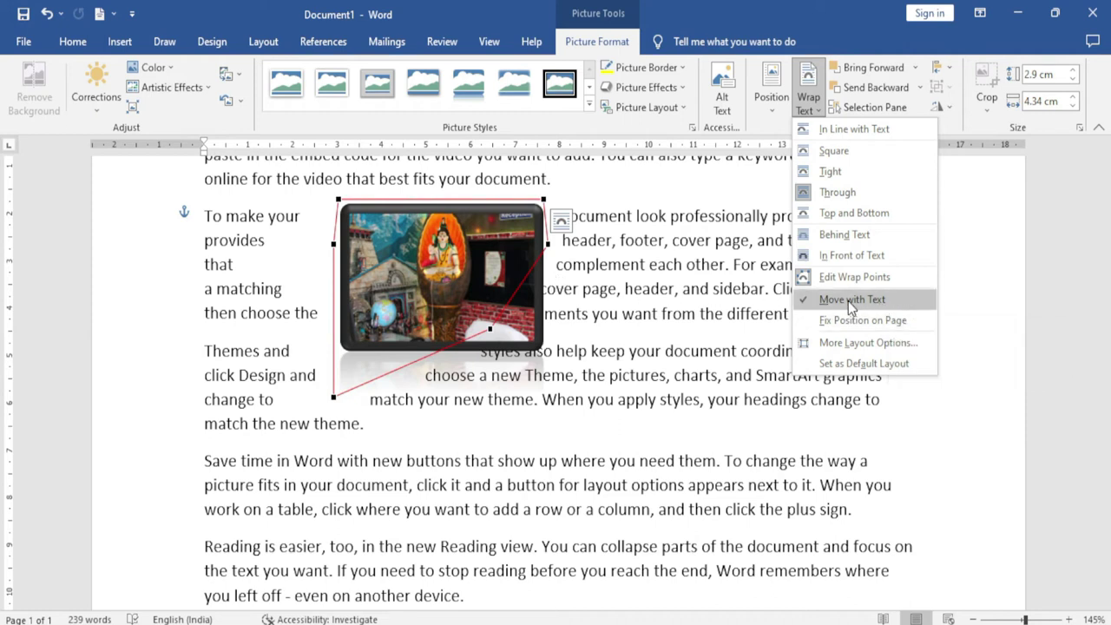
click(849, 303)
mouse_move(491, 268)
mouse_down()
mouse_move(587, 302)
mouse_move(510, 305)
mouse_up()
click(807, 100)
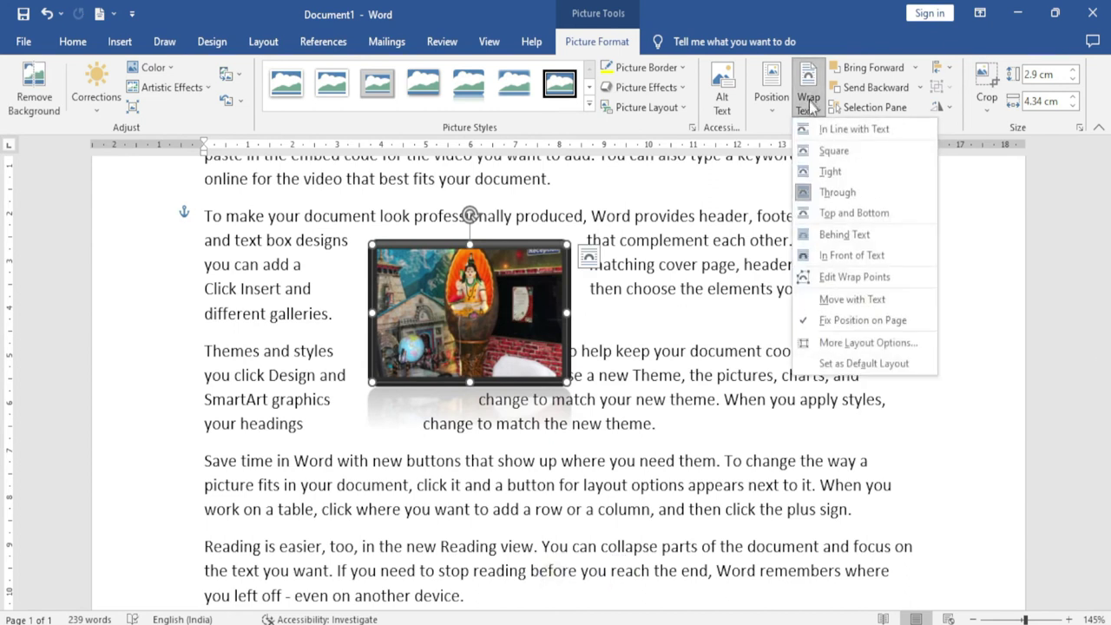
Set Tight wrapping in the Layout dialog's Text Wrapping tab and confirm it
click(868, 343)
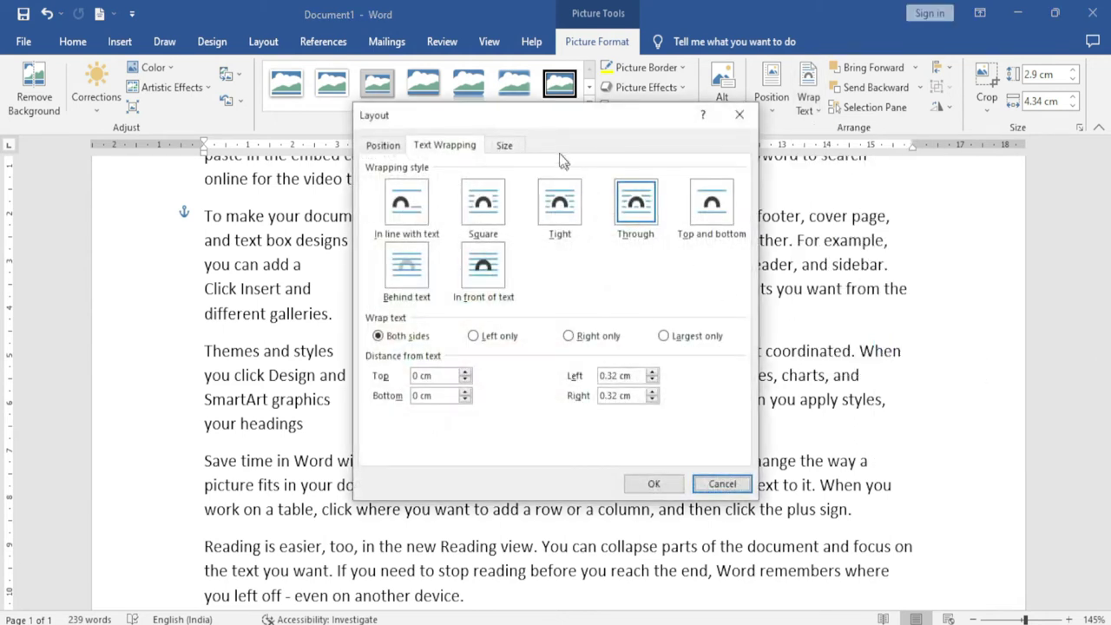
drag(602, 122, 728, 125)
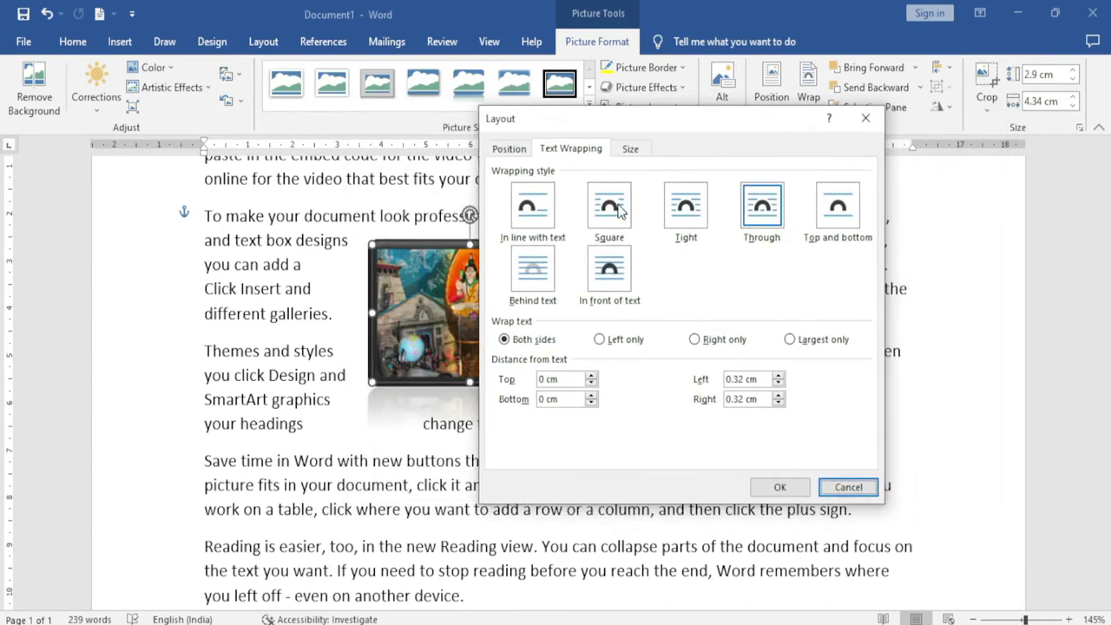
click(686, 209)
click(780, 487)
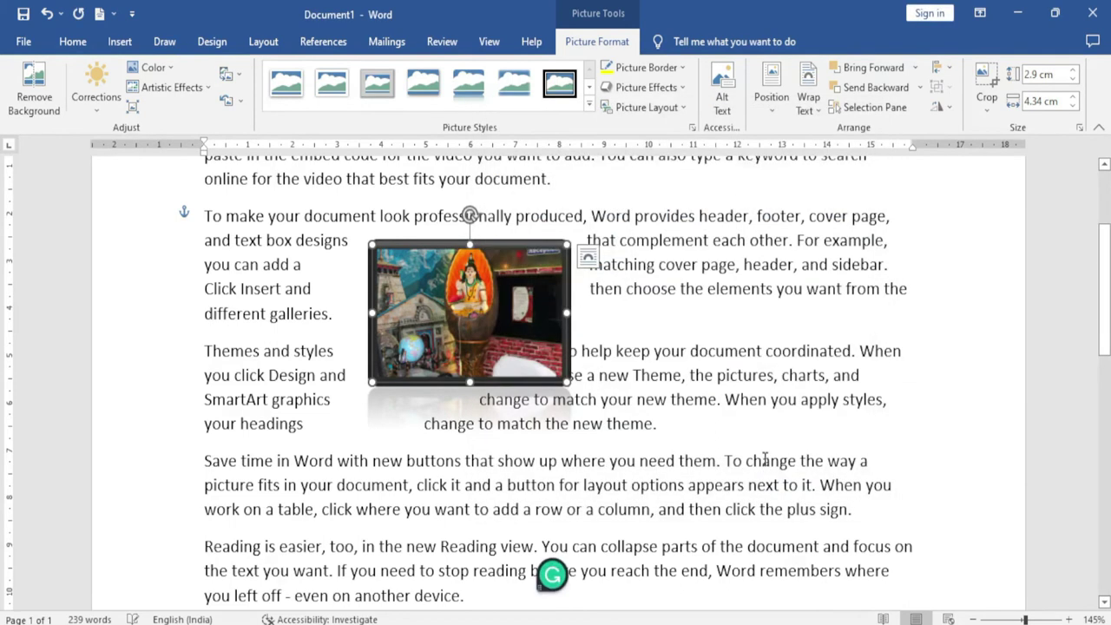
scroll(876, 231, up, 3)
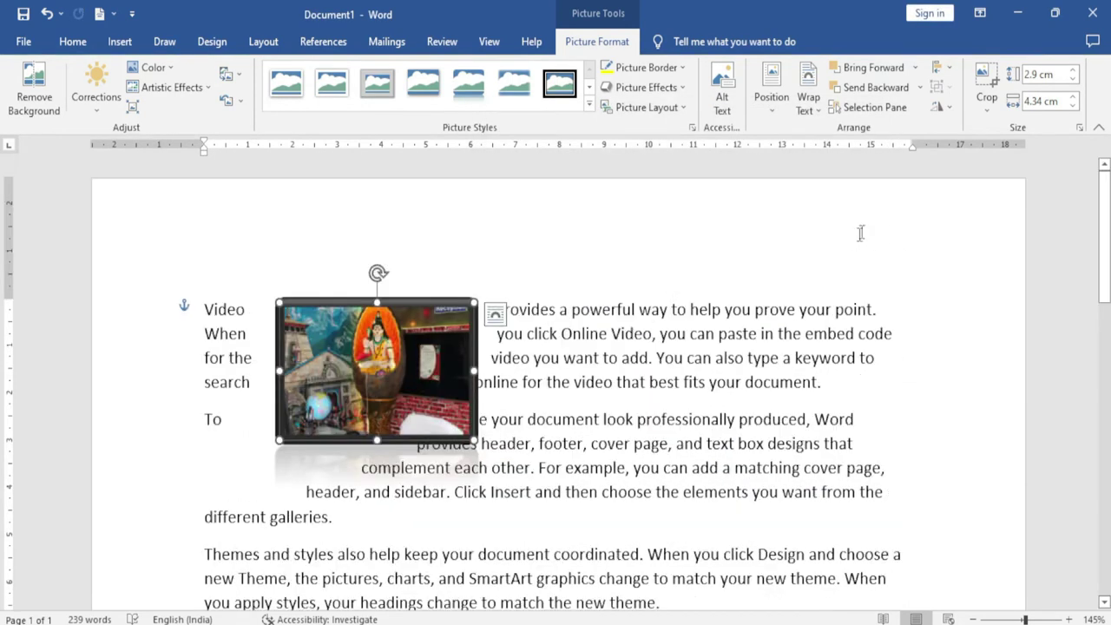
click(808, 97)
key(Escape)
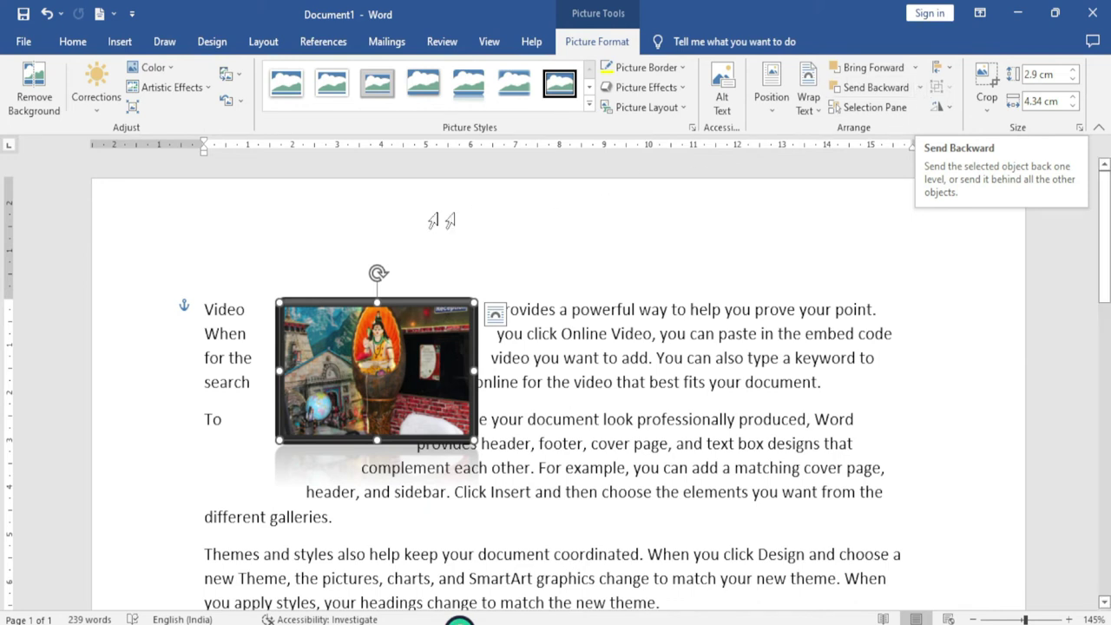
Insert the office photo IMG_0300 from this device
click(119, 43)
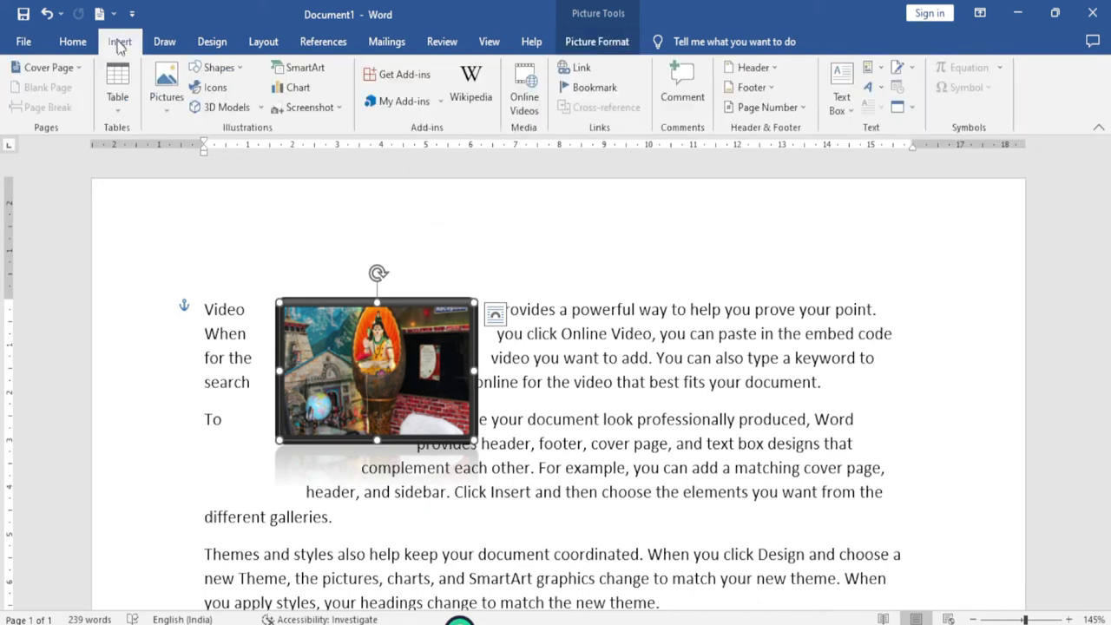
click(167, 111)
click(197, 148)
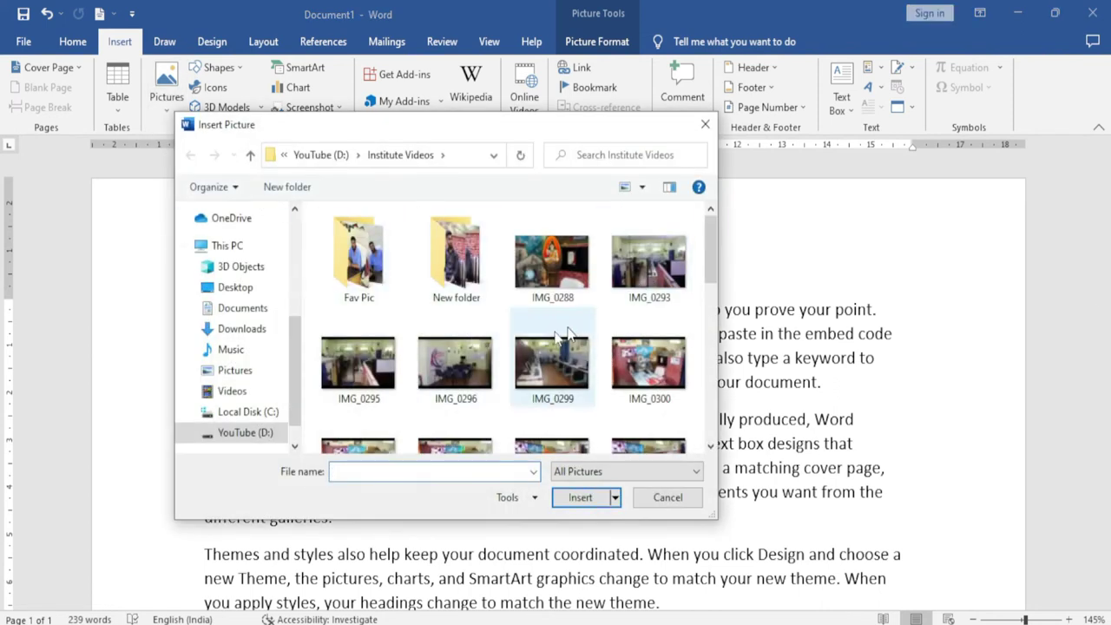
click(651, 365)
click(580, 497)
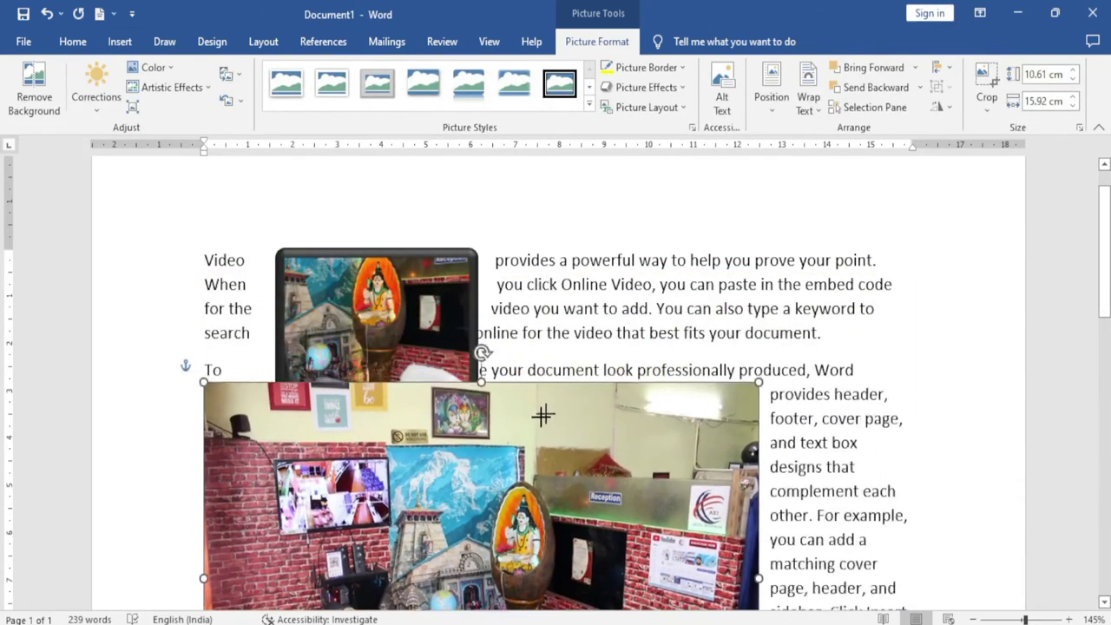
Shrink IMG_0300 to about 6.21 × 9.31 cm and drag it to the centre
drag(888, 282, 619, 488)
scroll(521, 435, down, 3)
scroll(521, 435, up, 3)
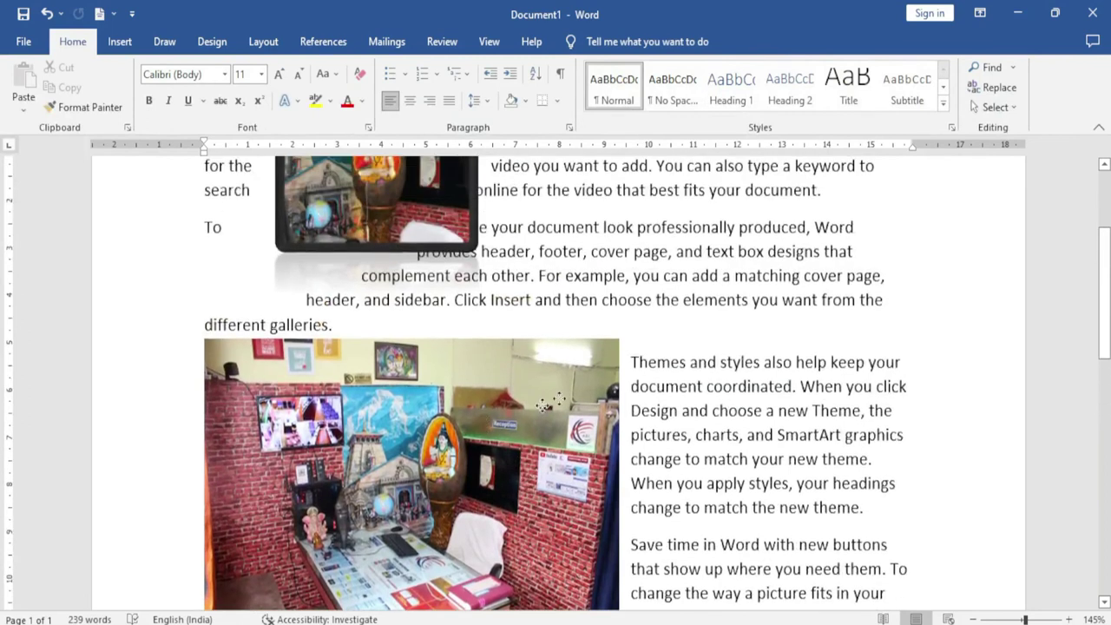
drag(521, 435, 580, 354)
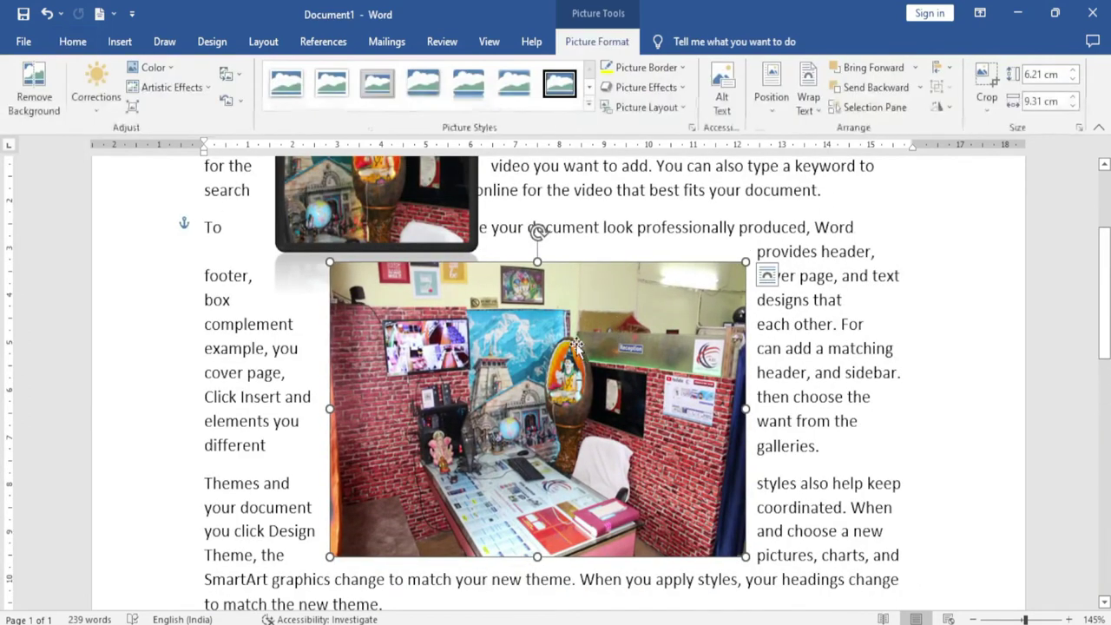
Set both photos to In Front of Text and drag the office photo up over the framed one
click(807, 96)
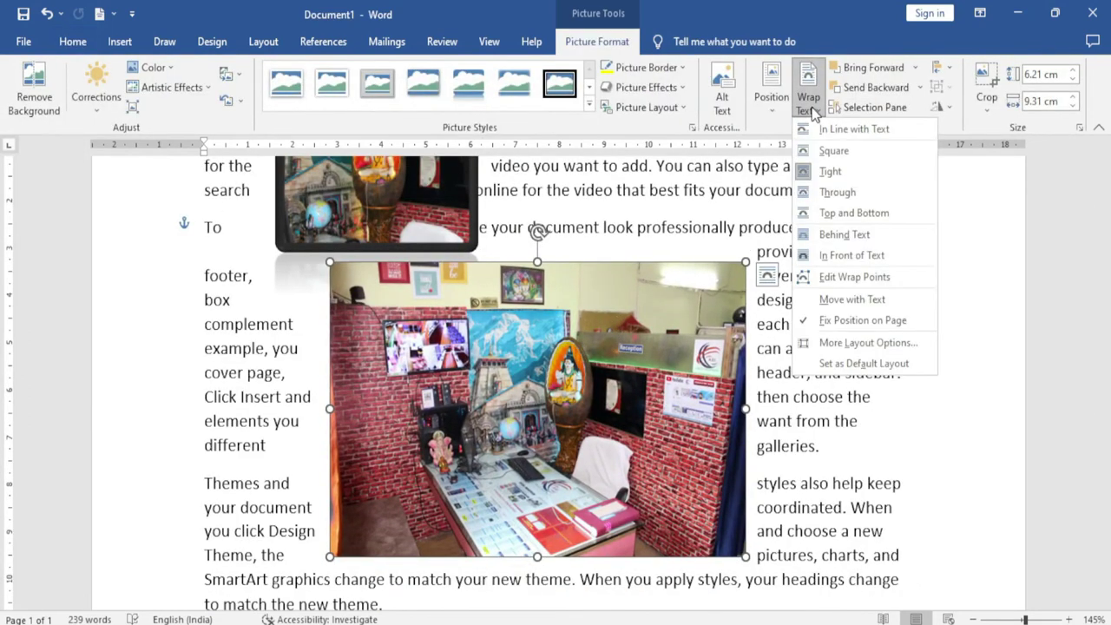
click(842, 256)
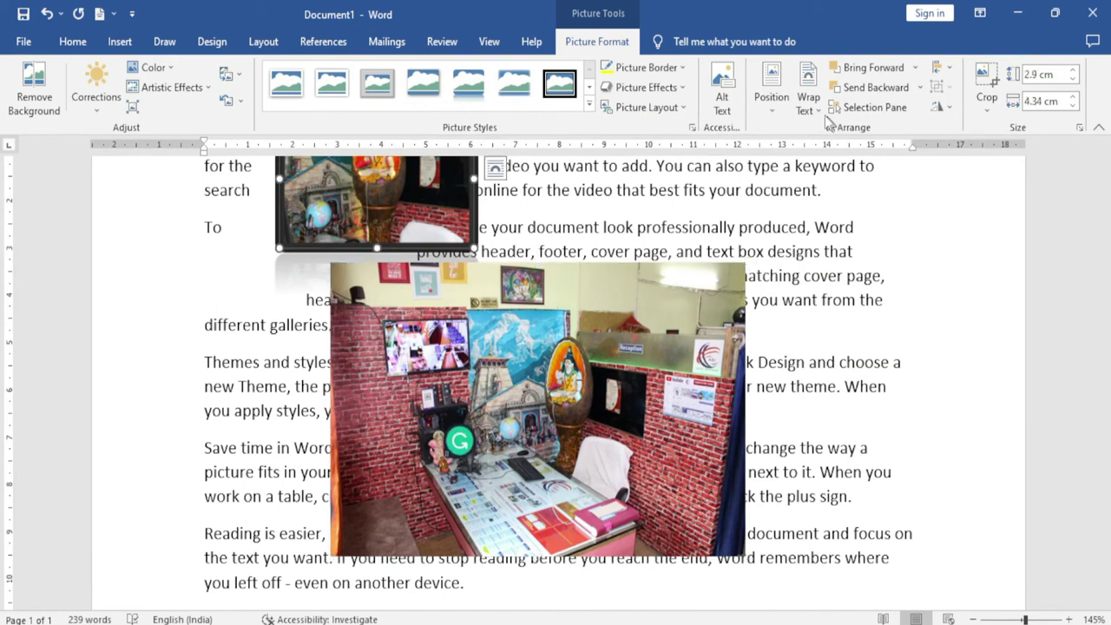
click(807, 100)
click(846, 252)
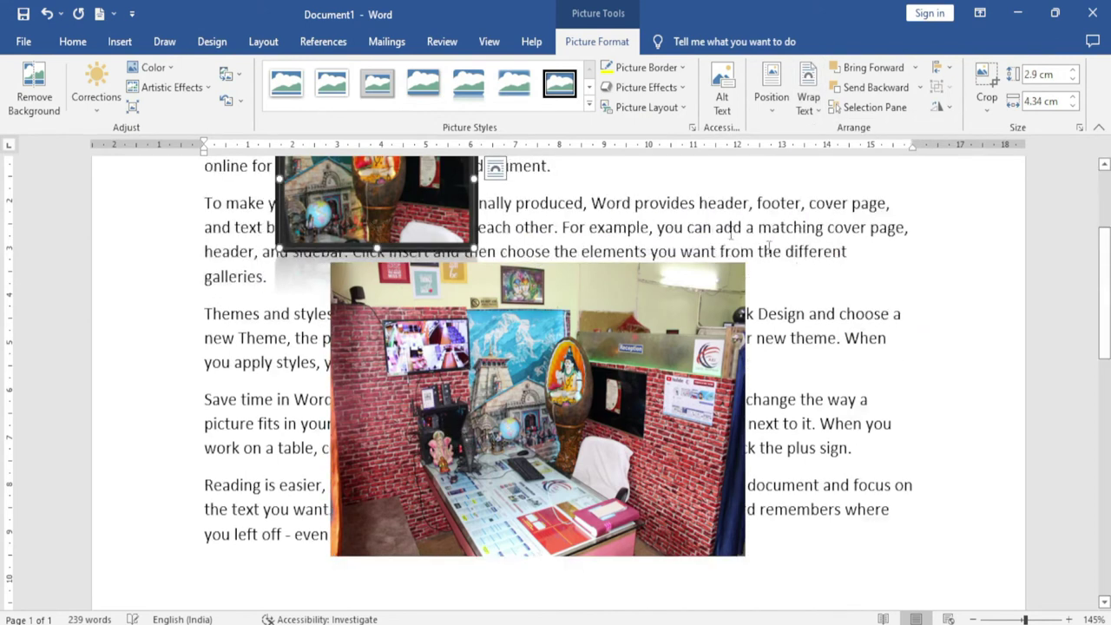
scroll(456, 439, up, 2)
mouse_move(535, 491)
mouse_down()
mouse_move(529, 333)
mouse_move(543, 316)
mouse_up()
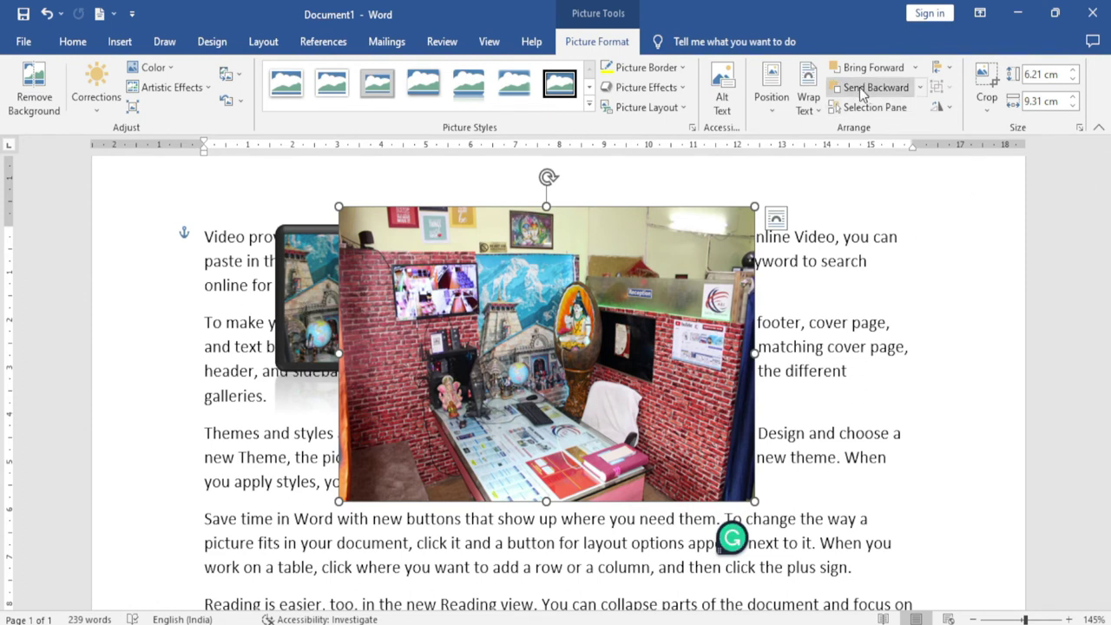
click(862, 91)
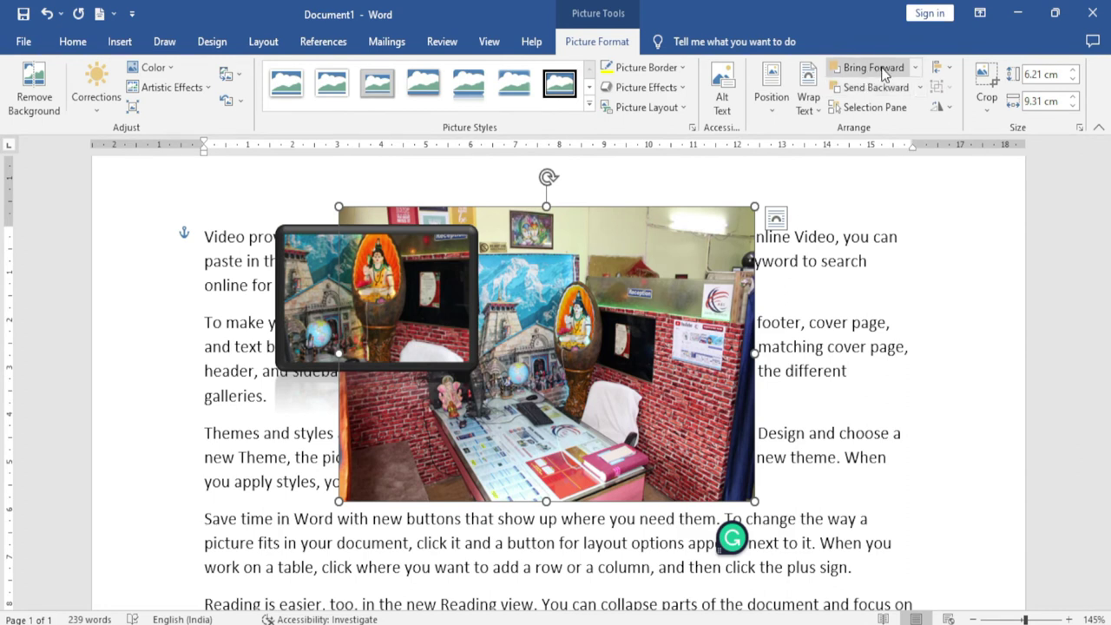
click(883, 70)
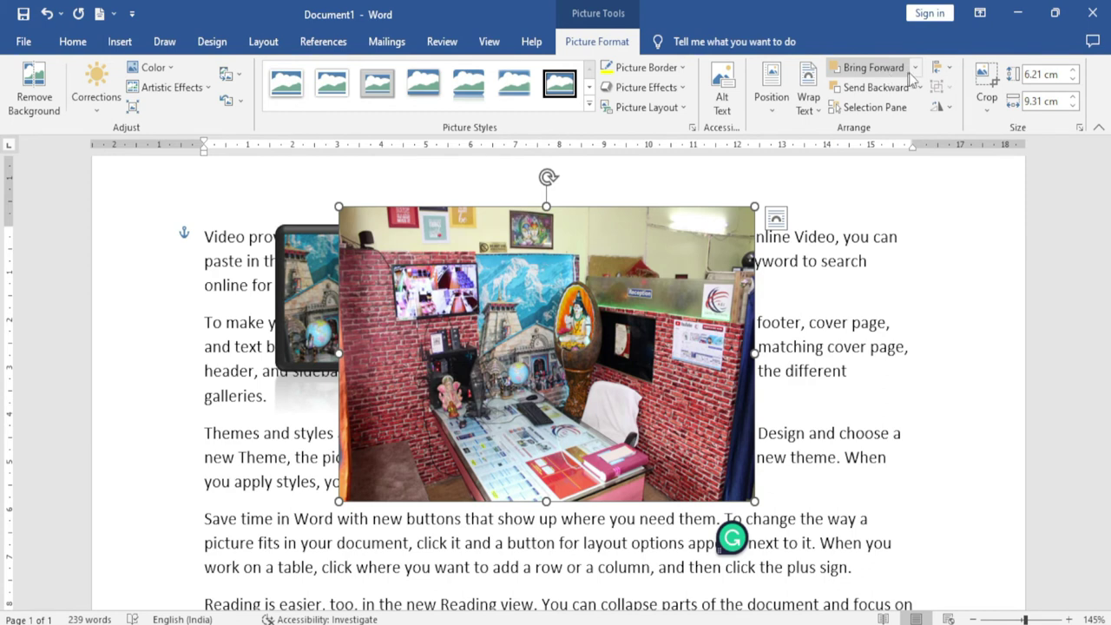
click(916, 68)
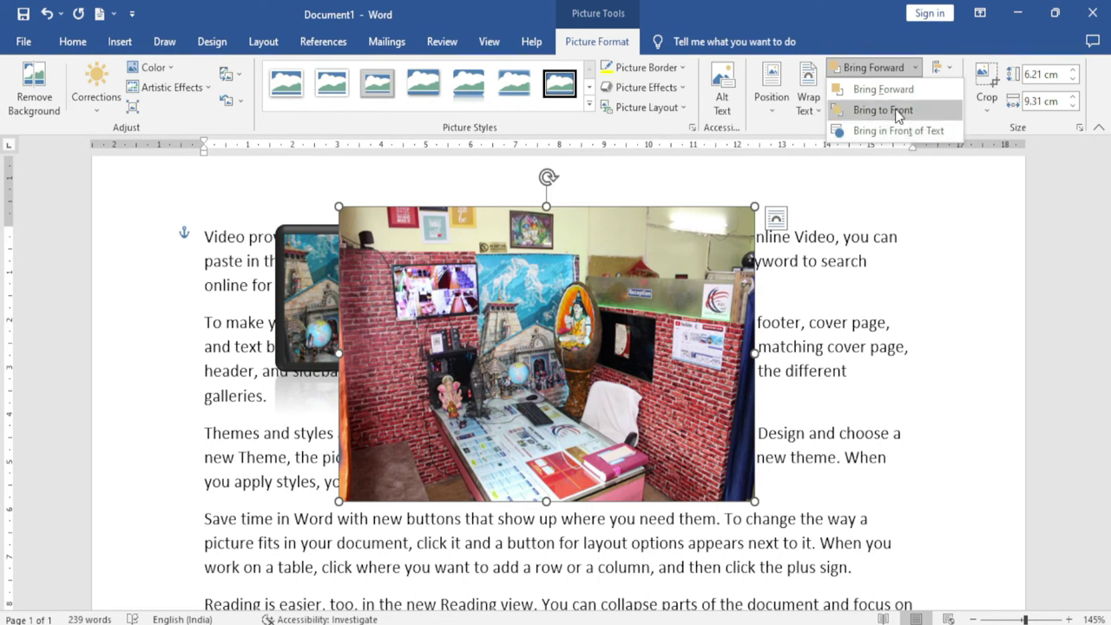
click(877, 343)
click(303, 291)
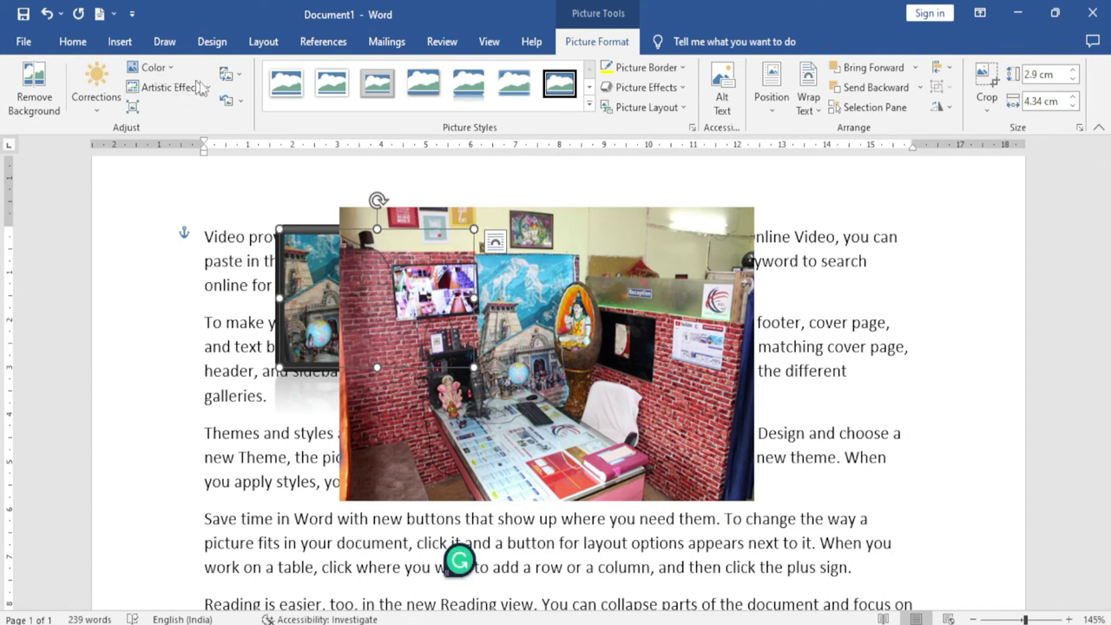
Insert the photo IMG_0303 from this computer and drag it left, below the first lines of text
click(120, 42)
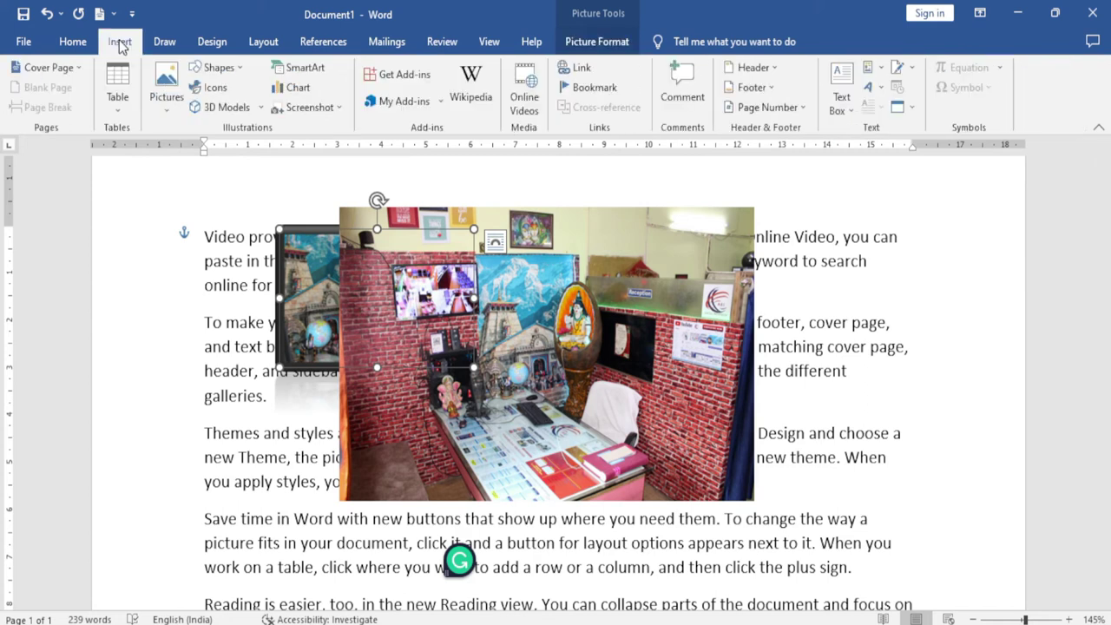
click(166, 98)
click(200, 150)
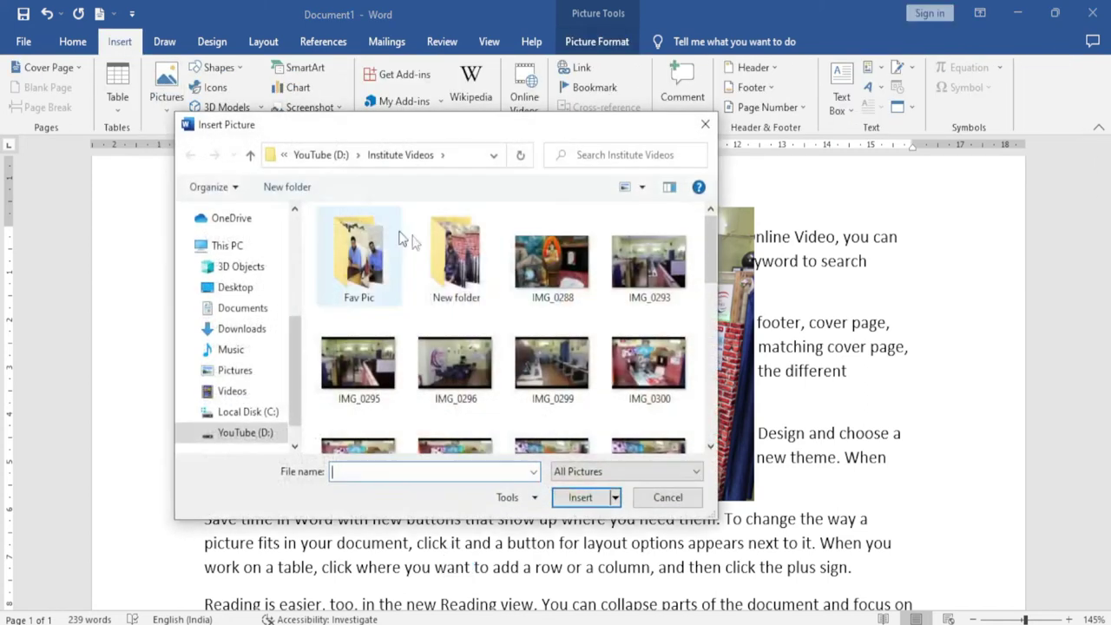
click(547, 356)
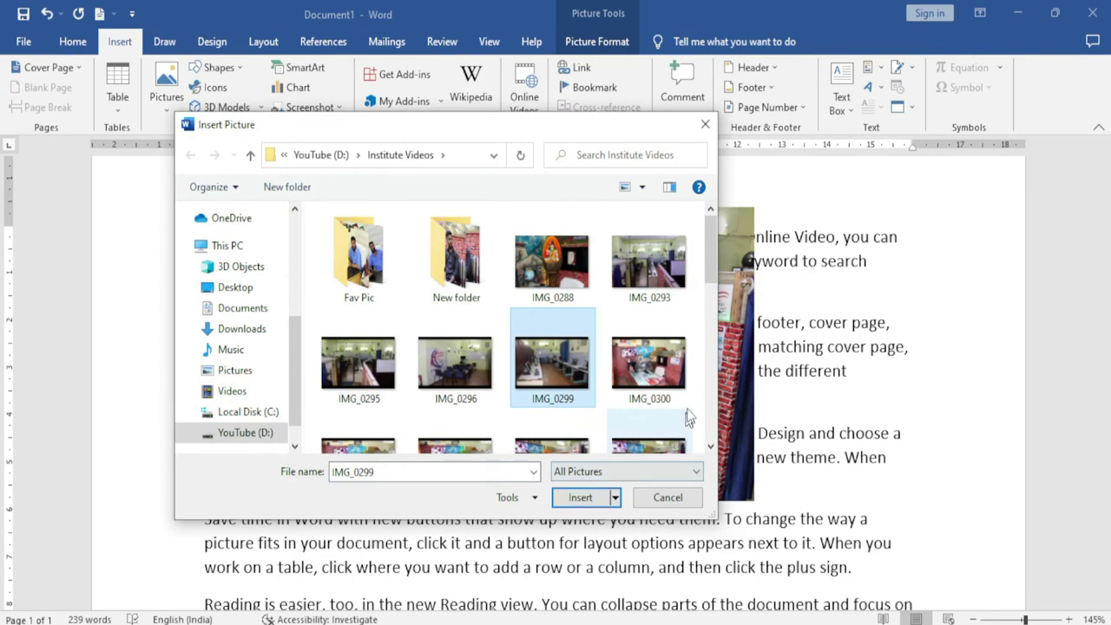
drag(710, 247, 708, 304)
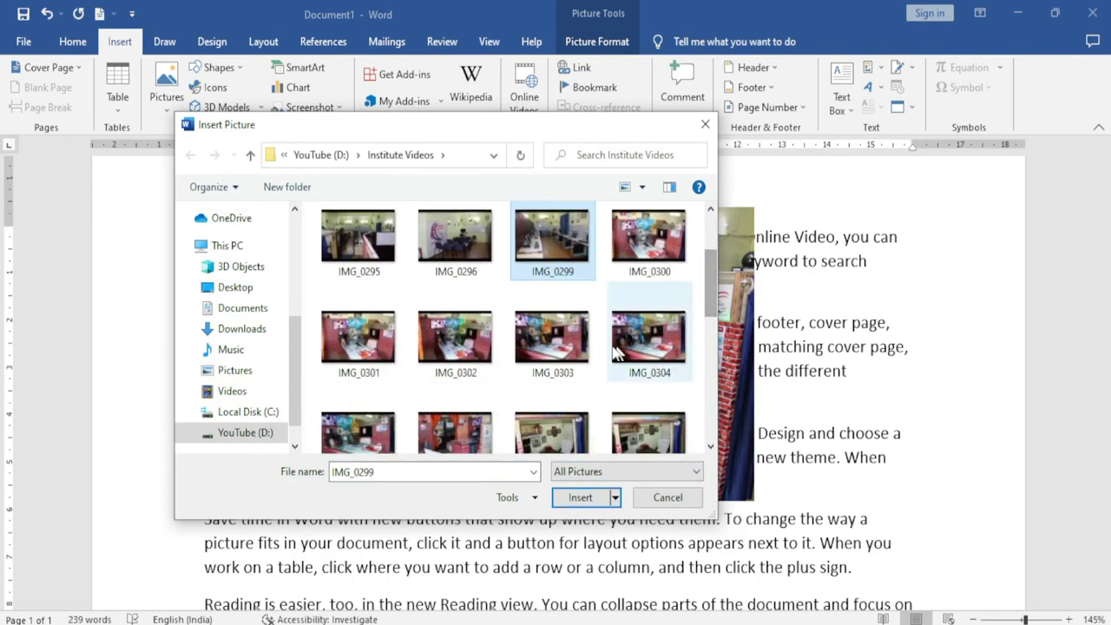
click(564, 347)
click(583, 498)
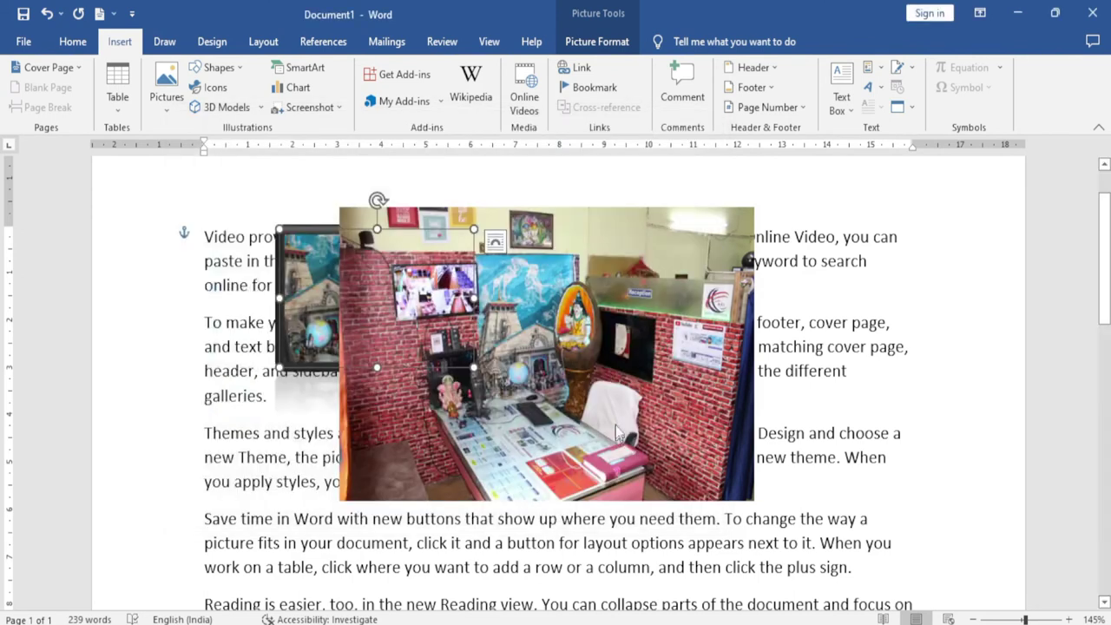
mouse_move(536, 434)
mouse_down()
mouse_move(516, 449)
mouse_move(404, 440)
mouse_up()
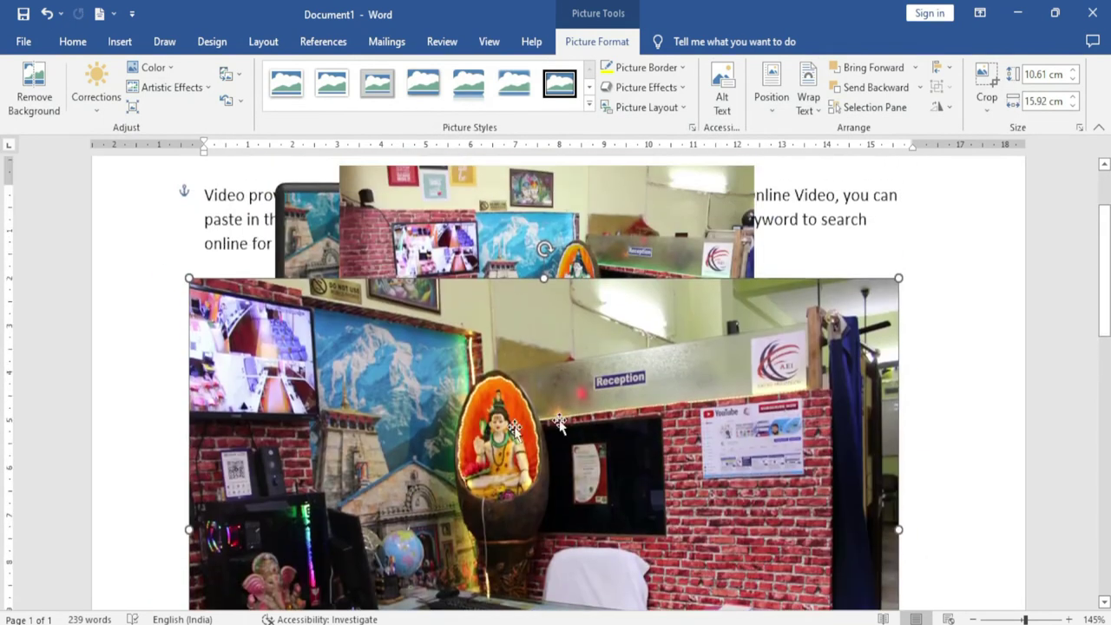
Set text wrapping on the large photo, then bring the small photo to front over its centre
click(808, 97)
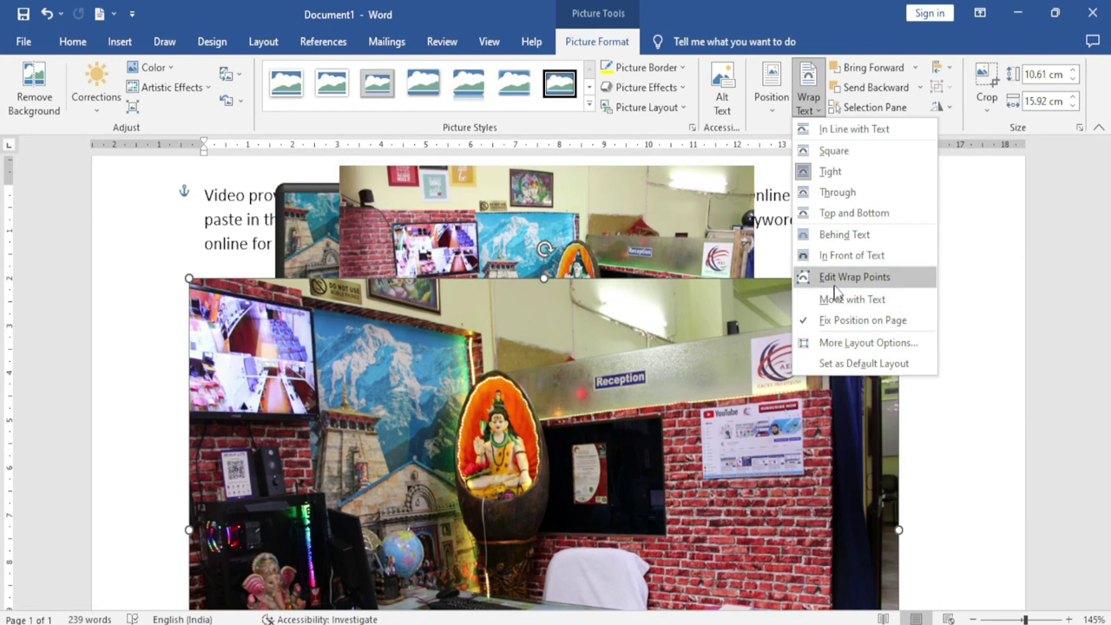
click(852, 255)
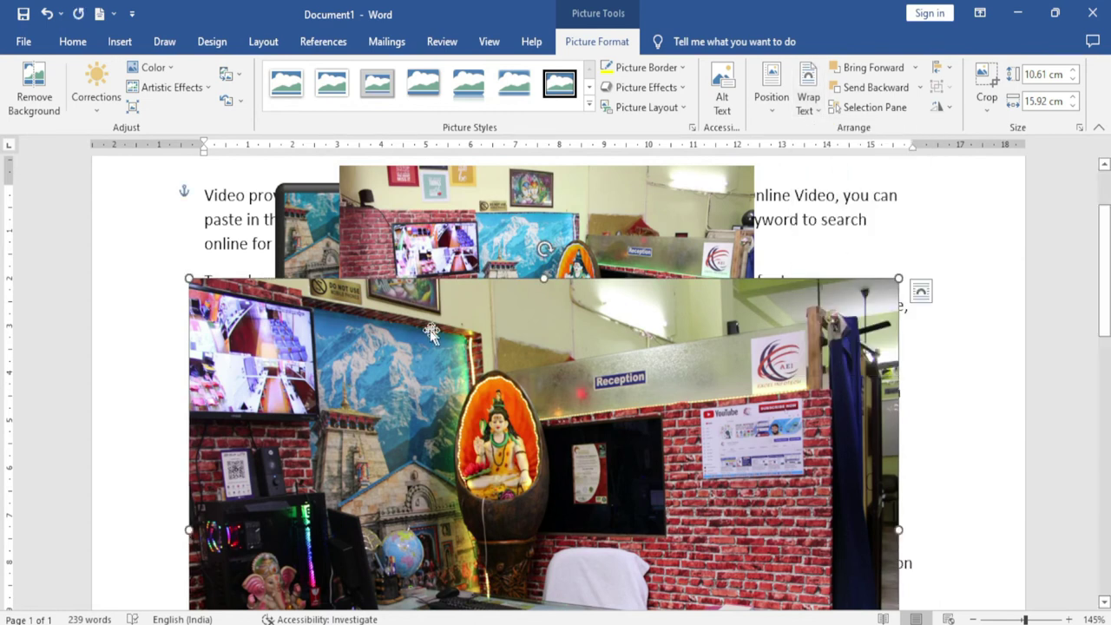
click(320, 234)
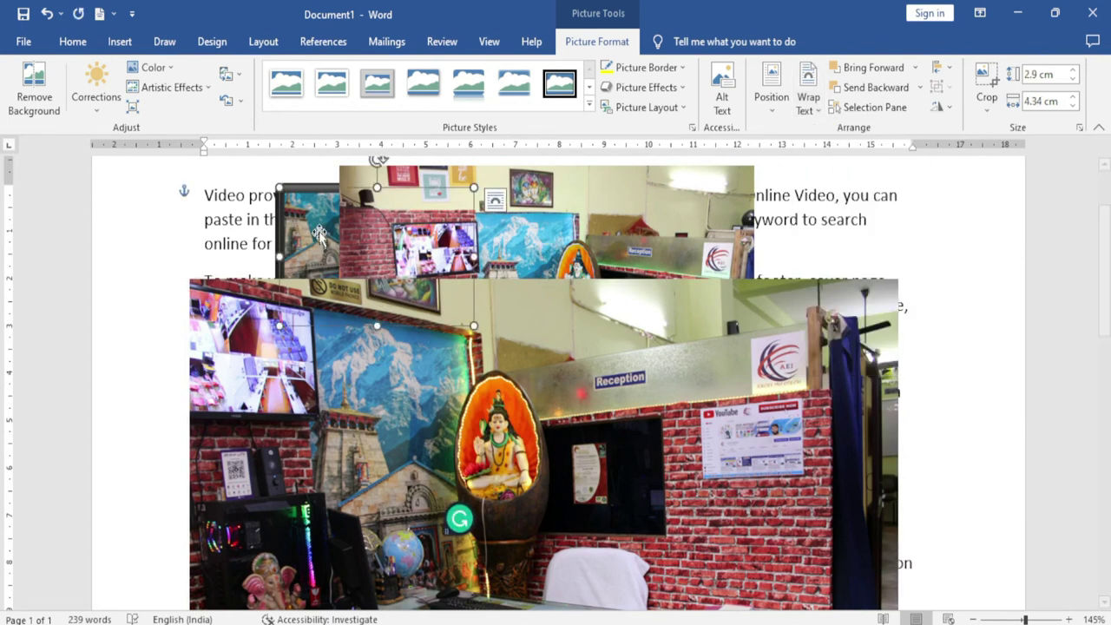
click(915, 68)
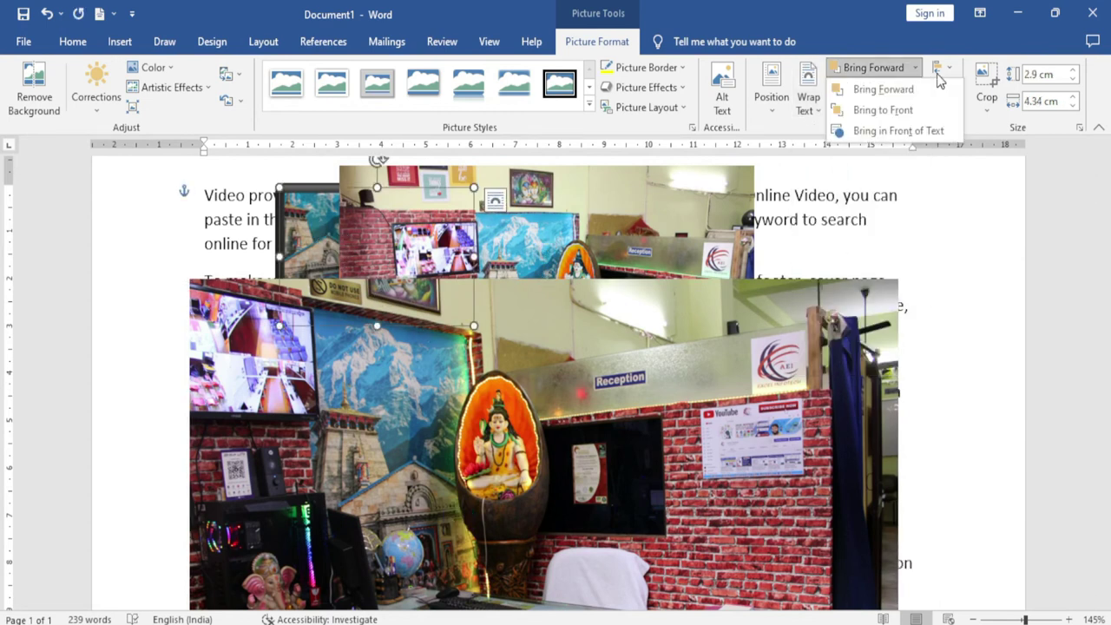
click(900, 111)
mouse_move(389, 224)
mouse_down()
mouse_move(677, 351)
mouse_move(534, 366)
mouse_up()
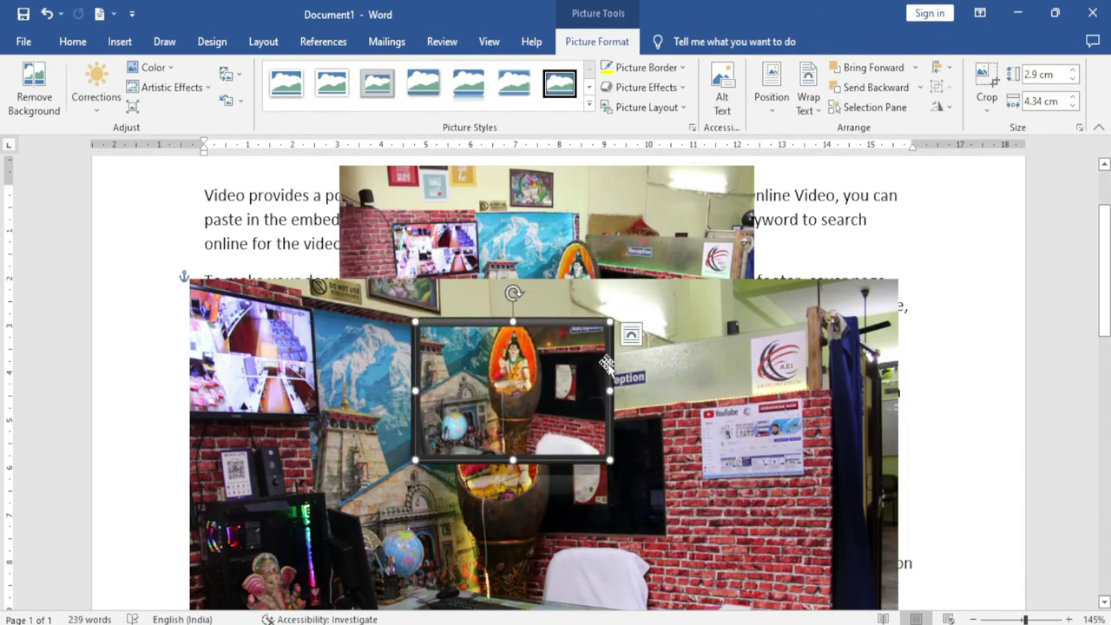
Enlarge the small photo to 6.15 × 9.2 cm and move it up and left
drag(641, 475, 830, 611)
mouse_move(706, 479)
mouse_down()
mouse_move(636, 405)
mouse_move(517, 329)
mouse_up()
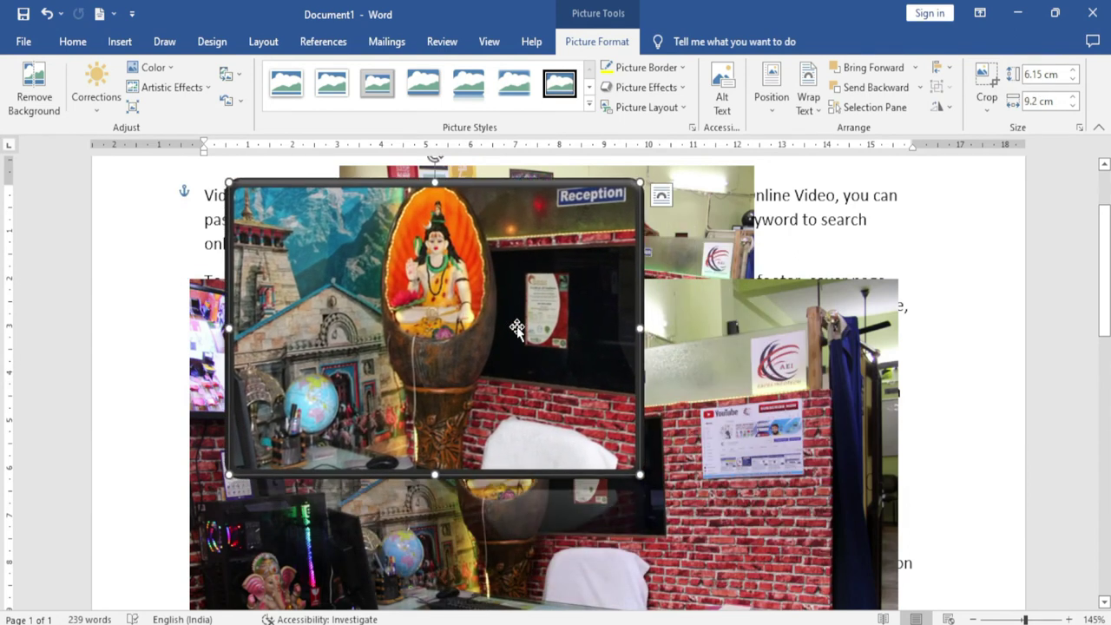
click(916, 68)
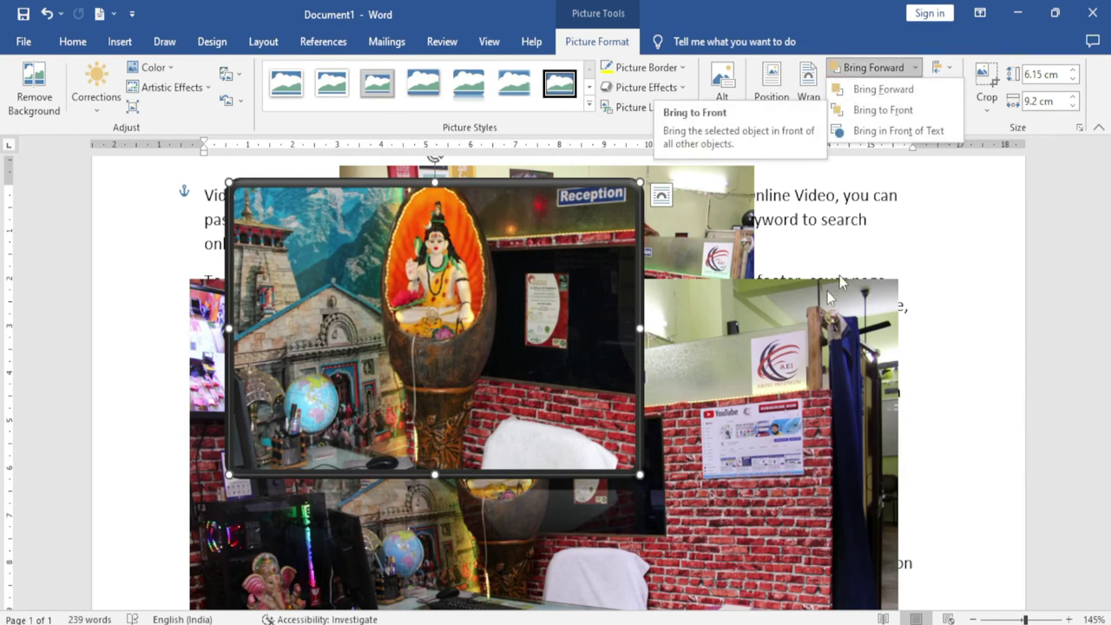
click(599, 395)
drag(530, 344, 513, 337)
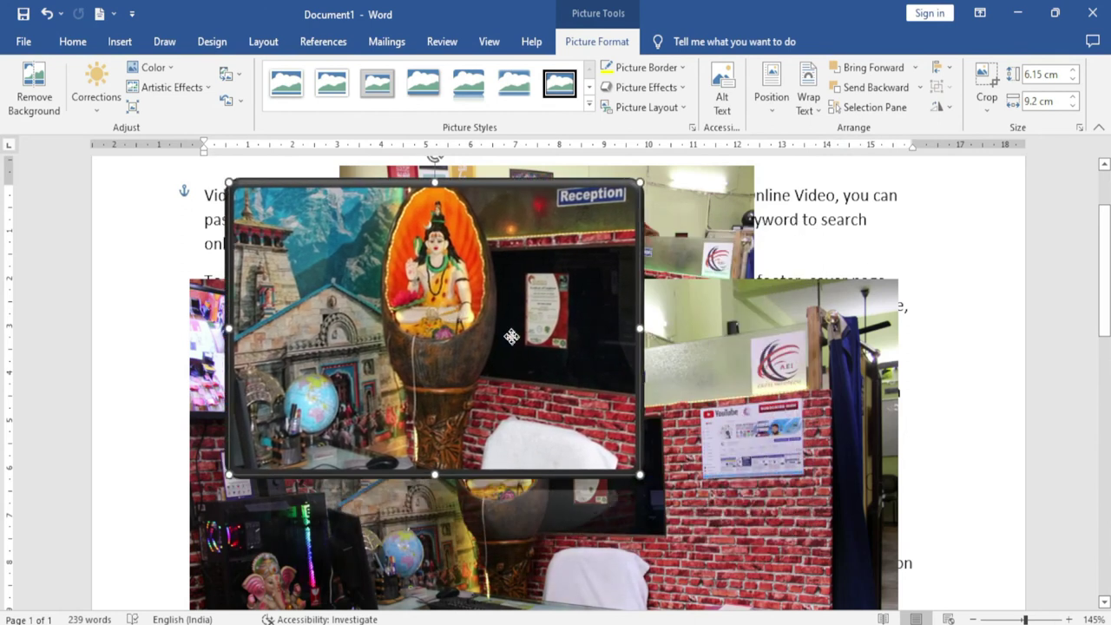
Send the photo to back, move it to the page's top-left, and place it behind text
click(918, 87)
click(903, 132)
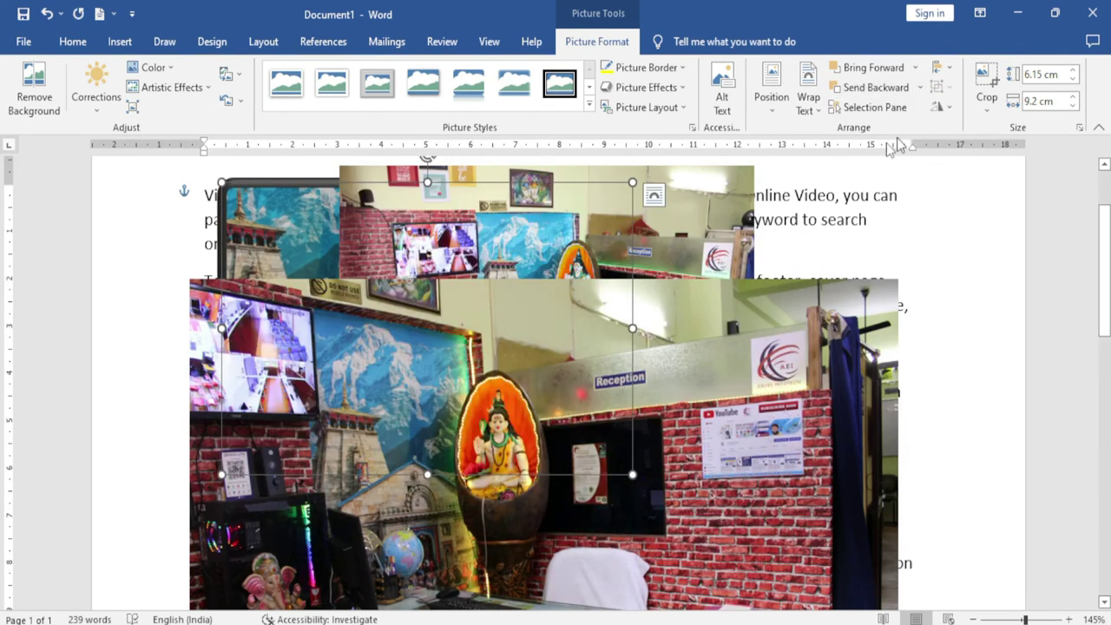
mouse_move(287, 243)
mouse_down()
mouse_move(345, 225)
mouse_move(177, 243)
mouse_move(163, 216)
mouse_up()
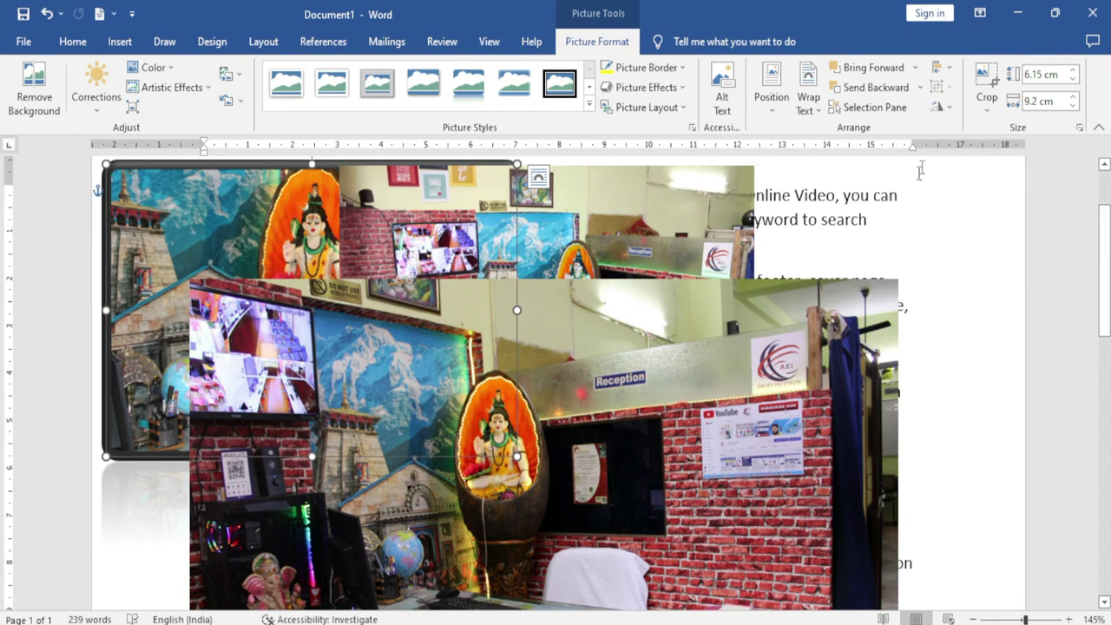
click(920, 88)
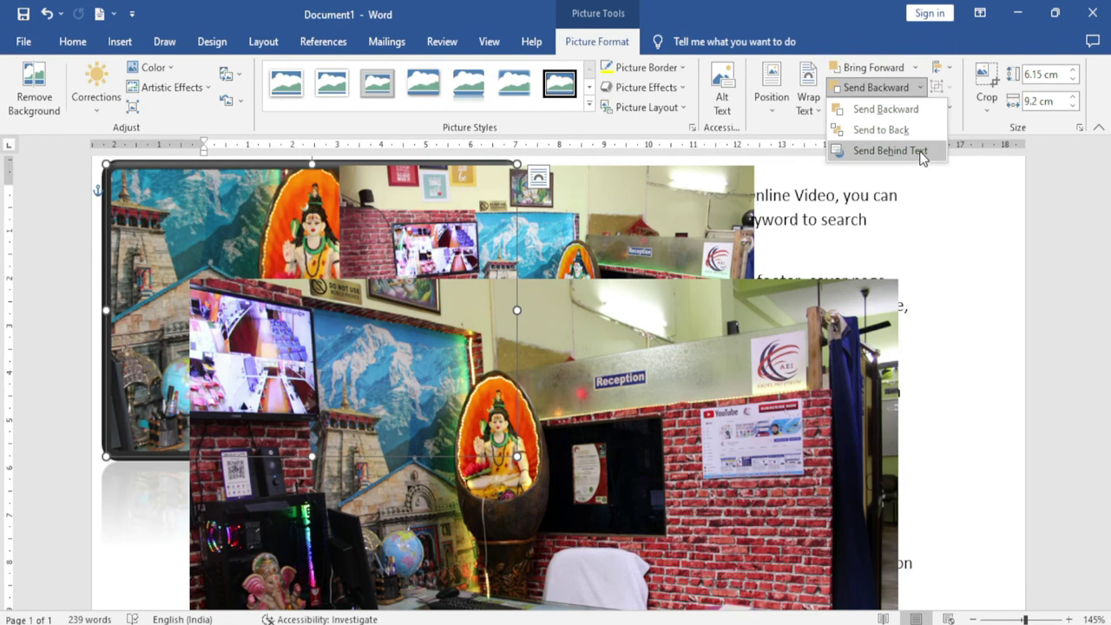
click(920, 154)
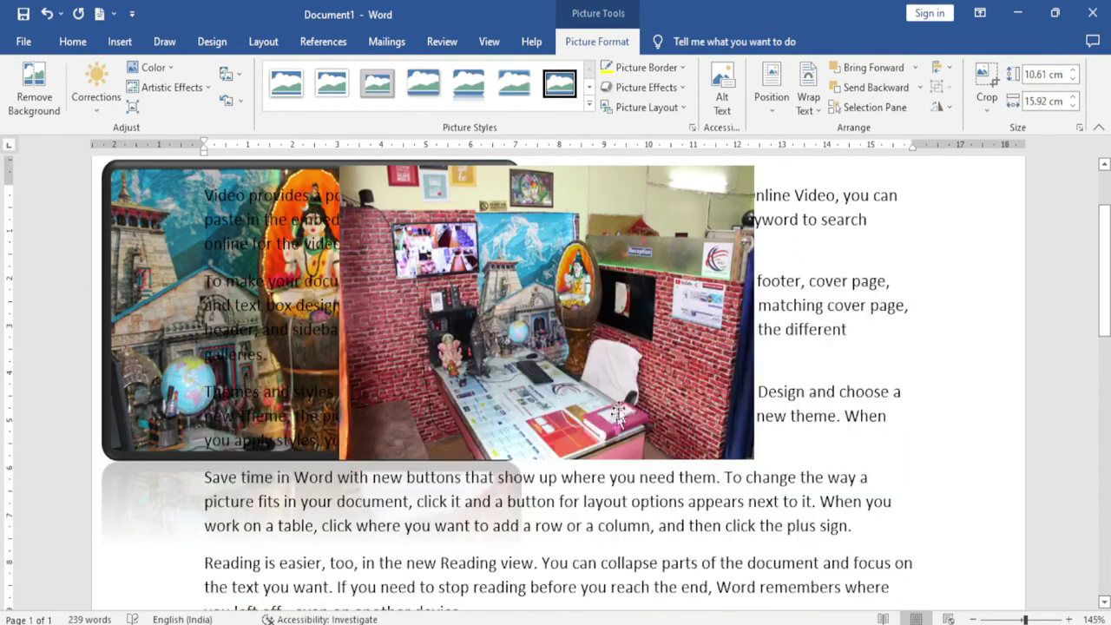
Drag the behind-text photo into the middle of the body text and reselect it
click(617, 416)
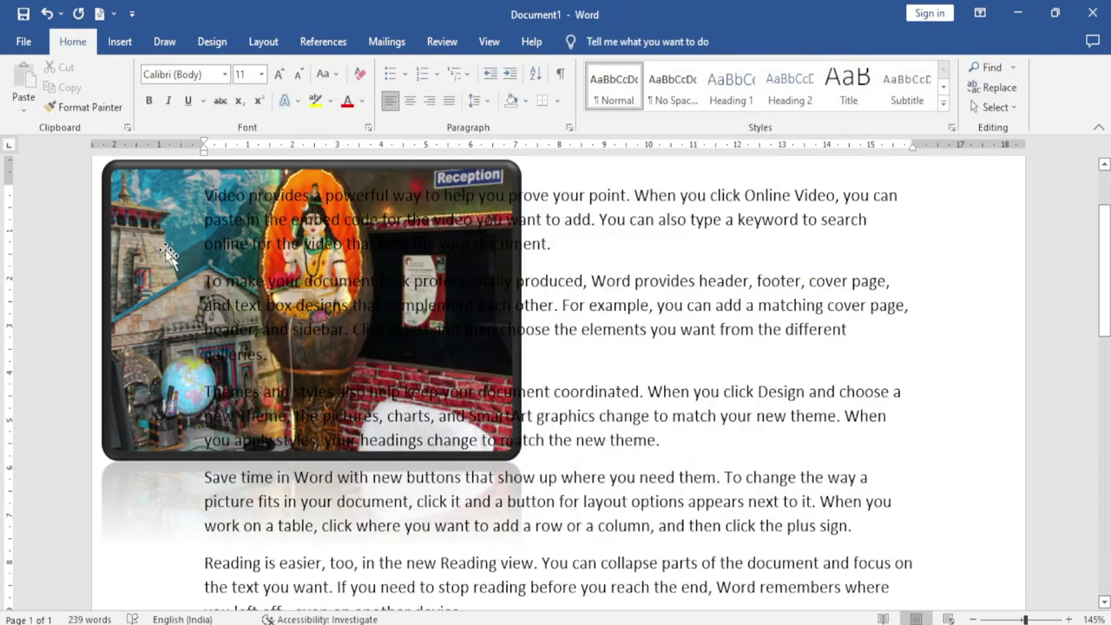
drag(129, 217, 363, 269)
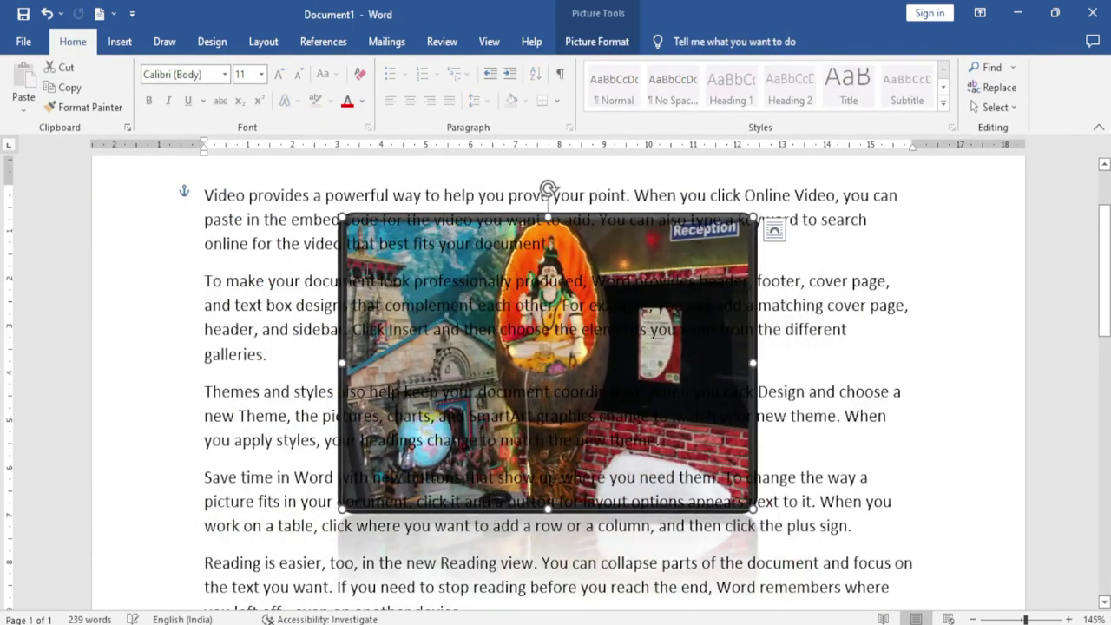
click(719, 209)
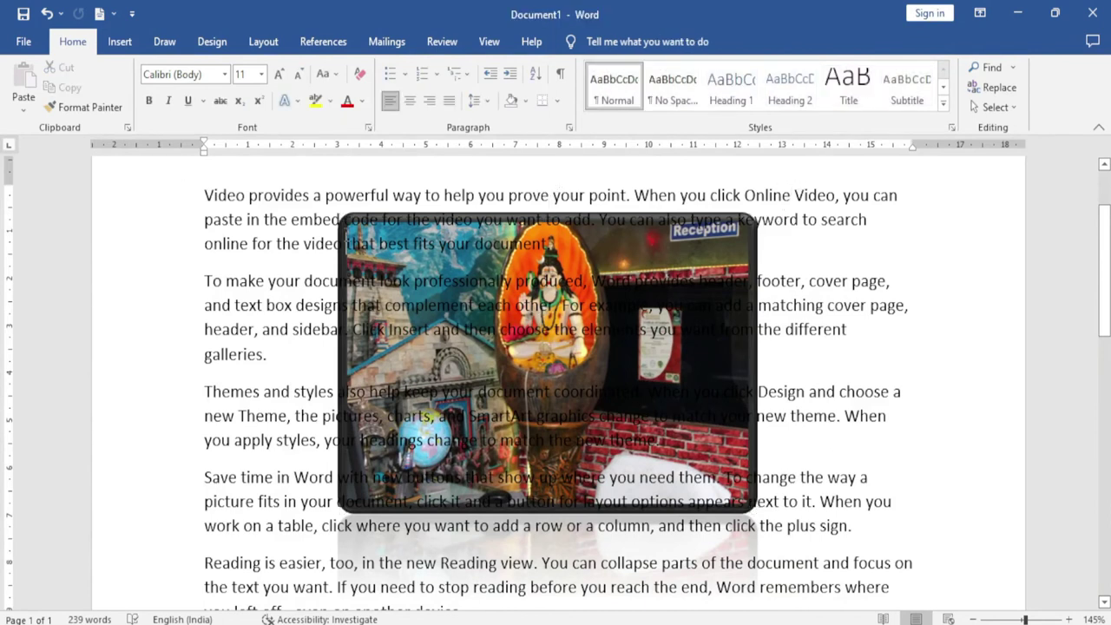
double_click(362, 244)
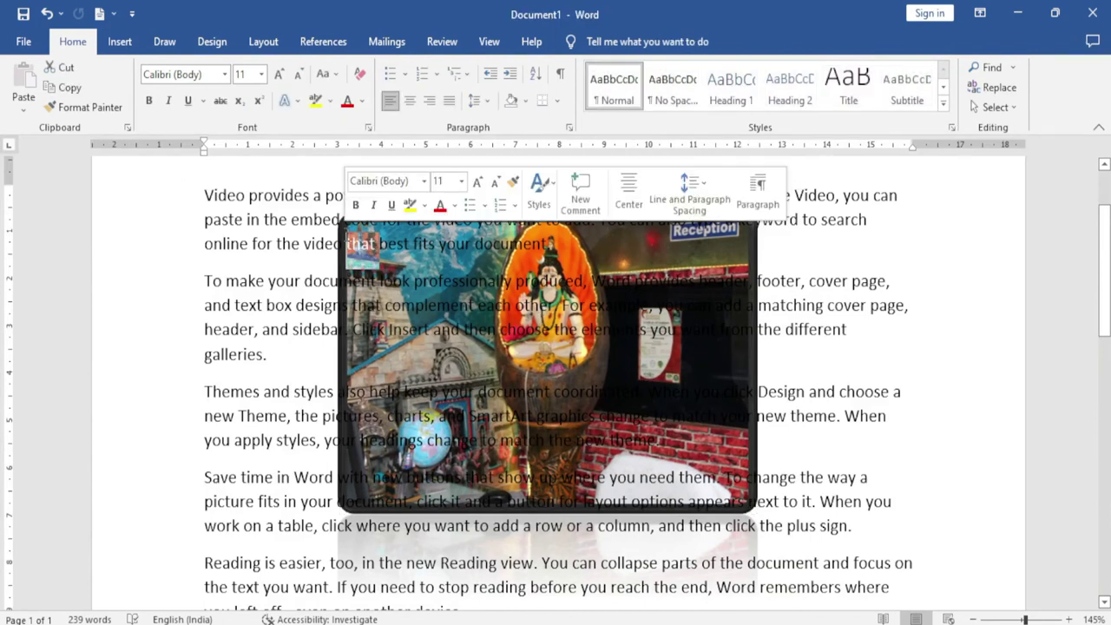
click(756, 445)
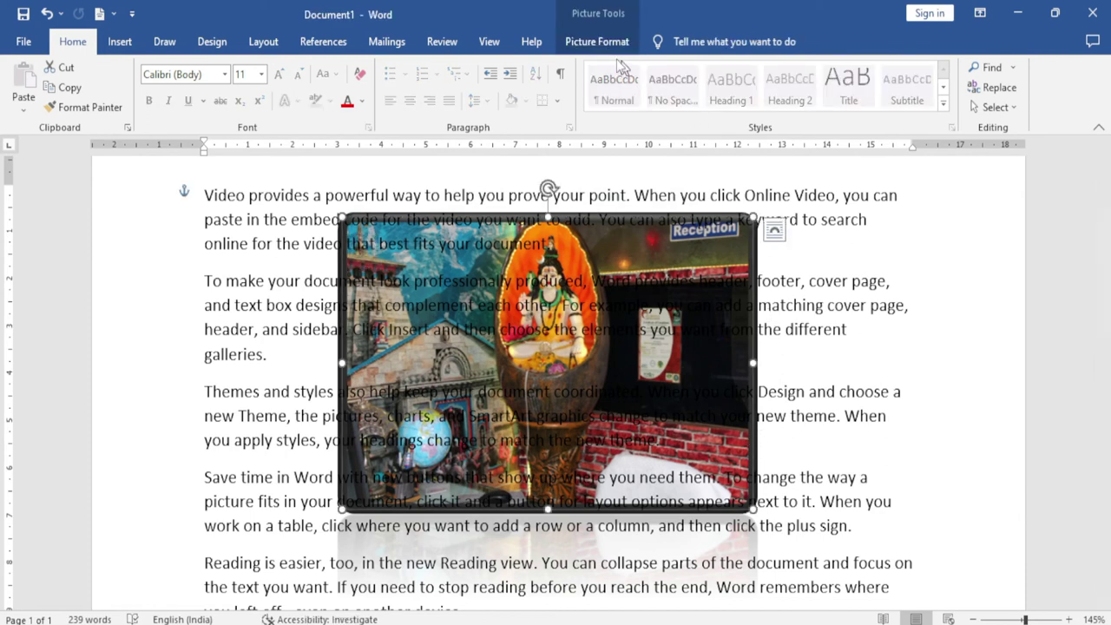
click(597, 42)
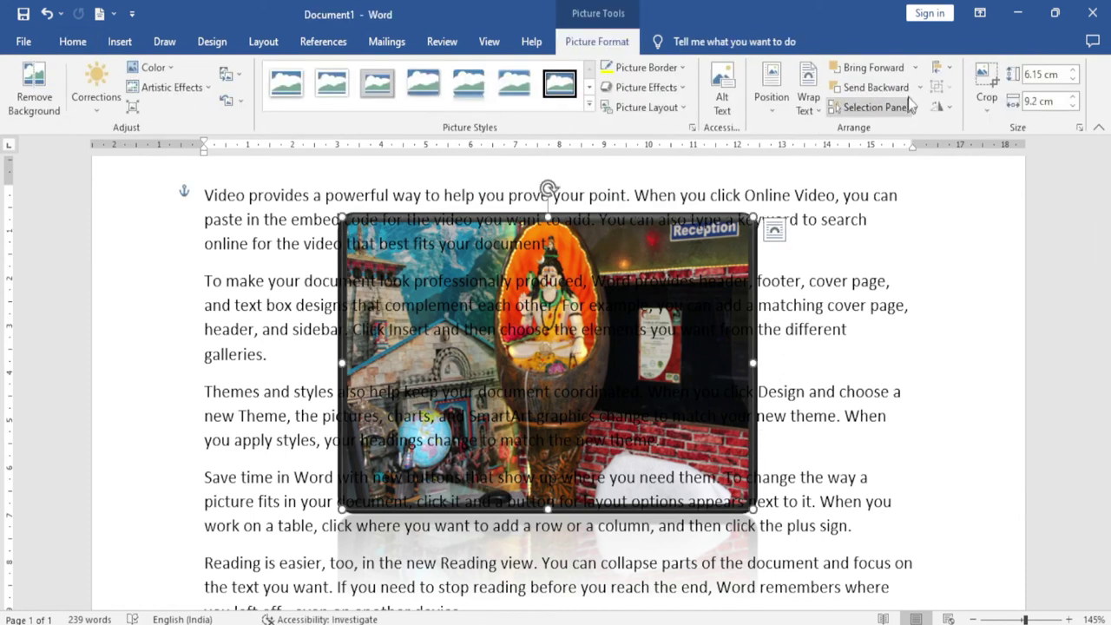
Bring the photo in front of text and shift it slightly down and left
click(915, 68)
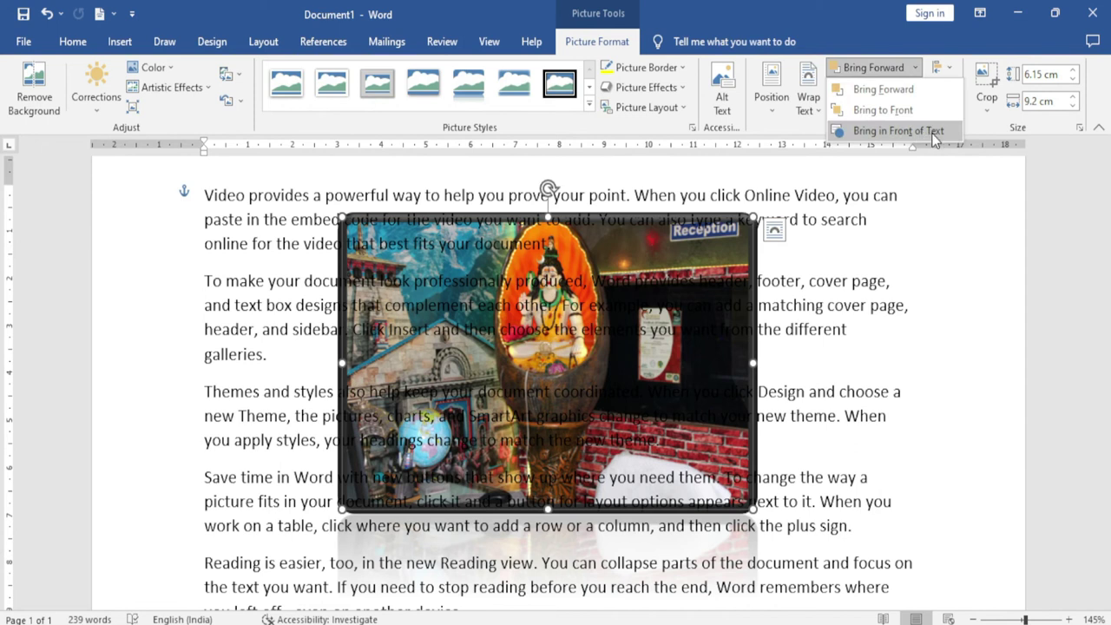
click(936, 132)
mouse_move(613, 332)
mouse_down()
mouse_move(504, 390)
mouse_move(575, 368)
mouse_up()
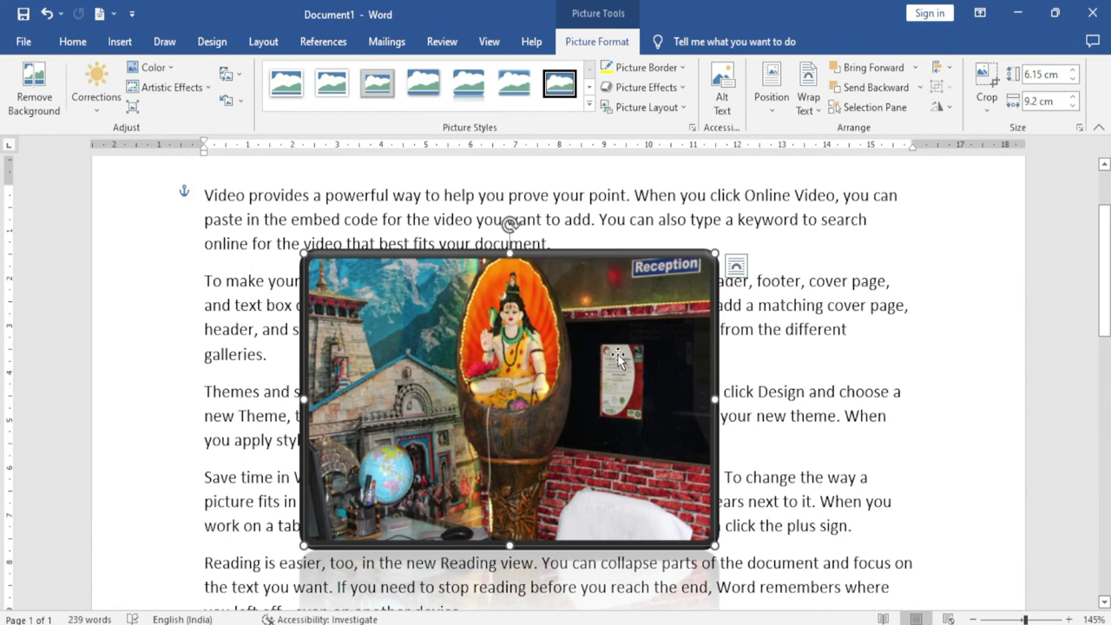
Toggle Picture 16's visibility in the Selection Pane, leave it shown, and close the pane
click(885, 111)
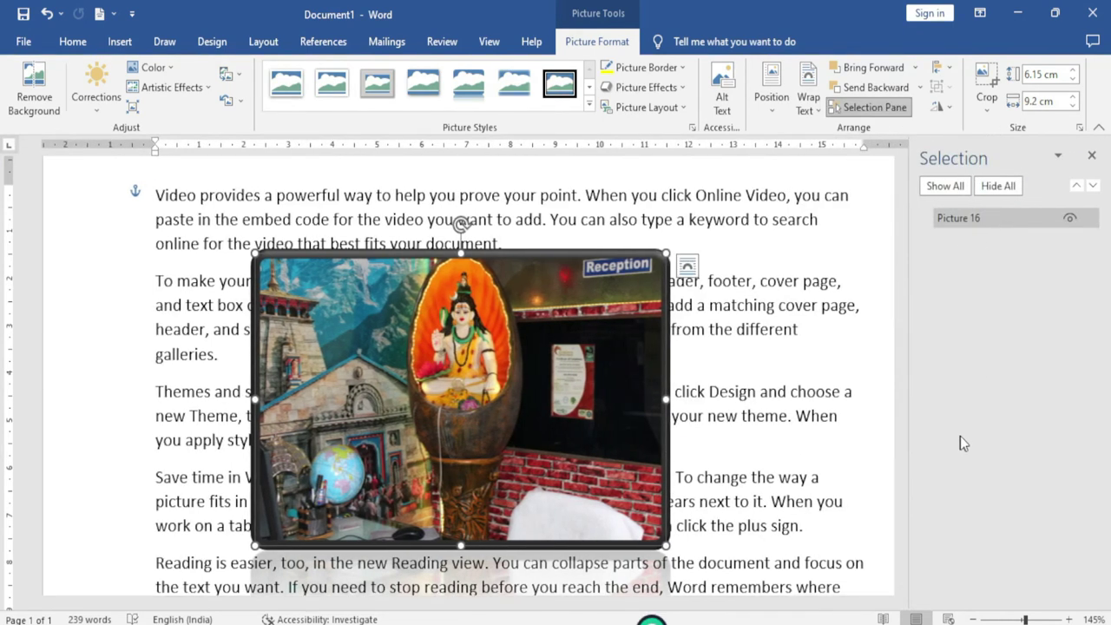
click(1006, 188)
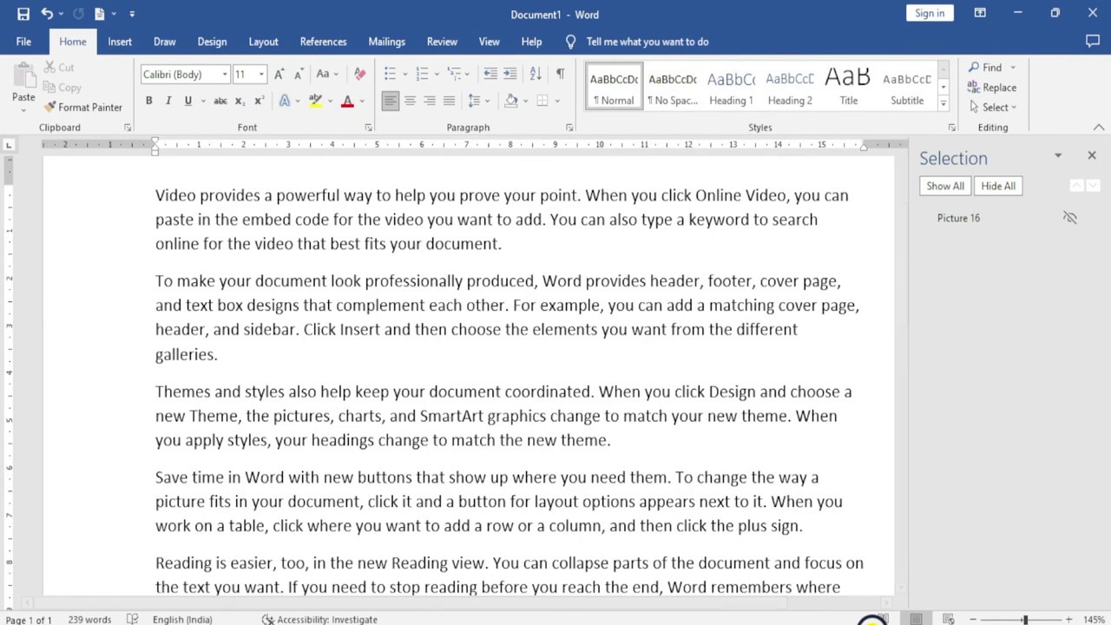
click(959, 188)
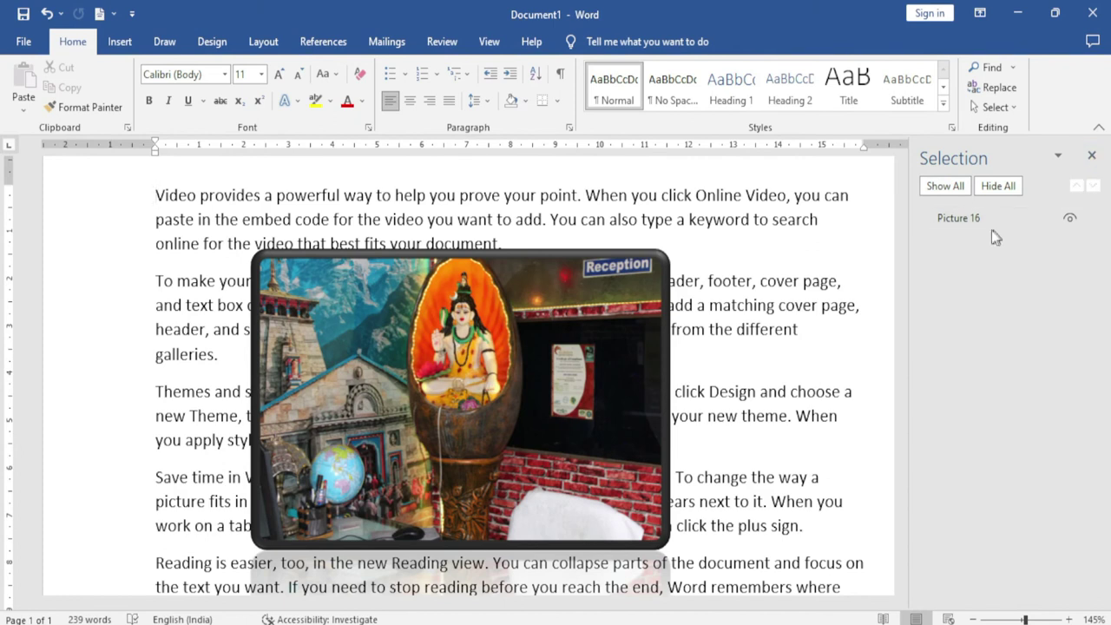
click(1071, 218)
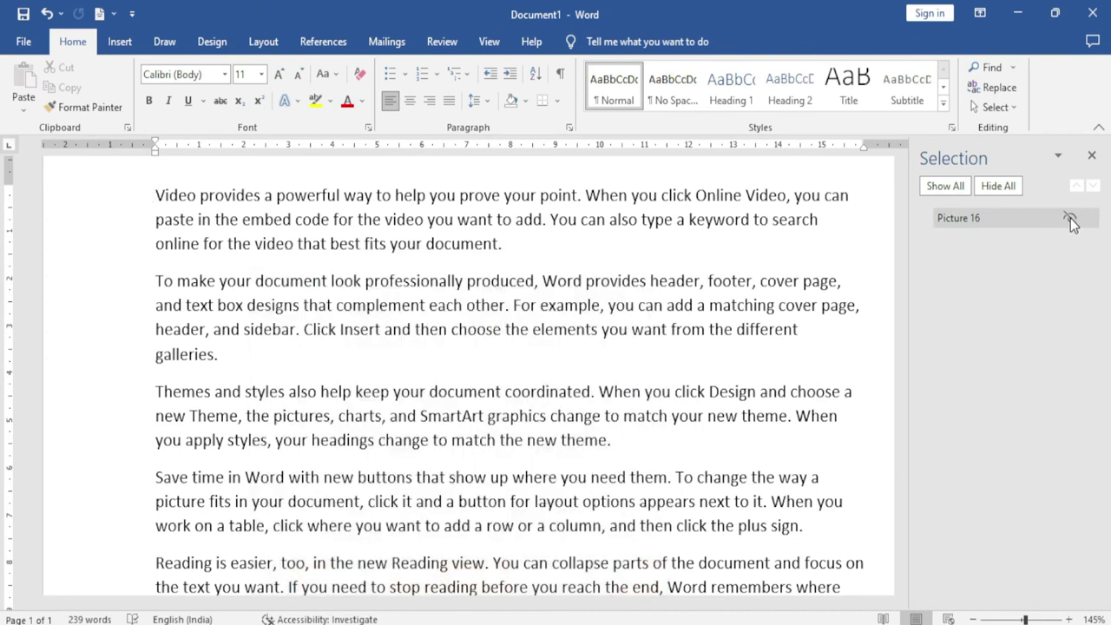
click(1071, 219)
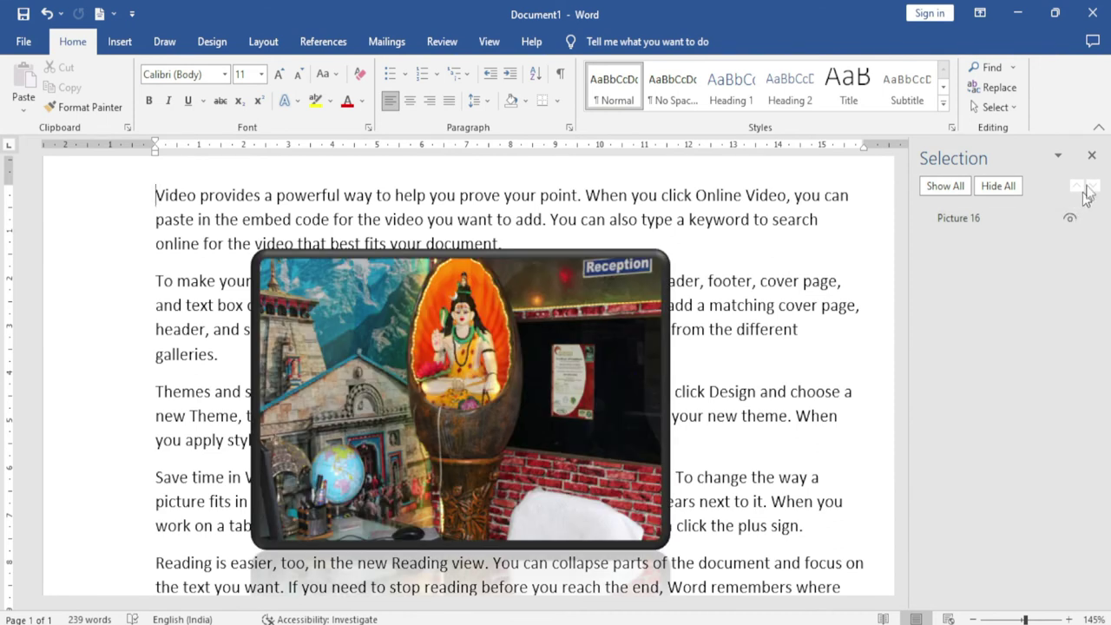
click(1093, 155)
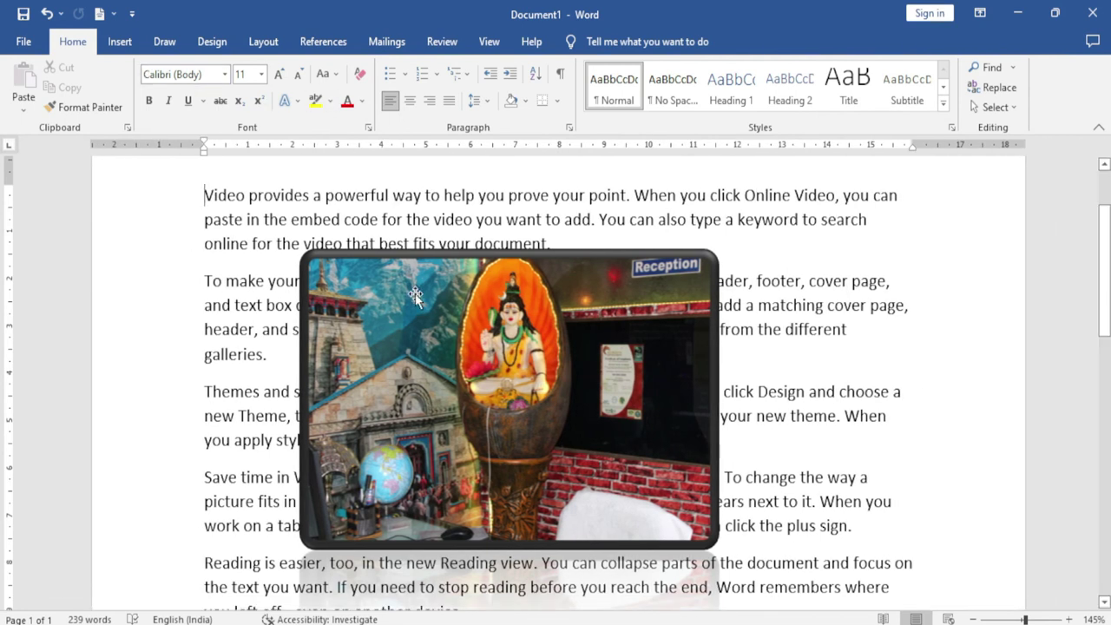
Try left, centre and right alignment on the photo, undo, and settle on Align Top
click(446, 310)
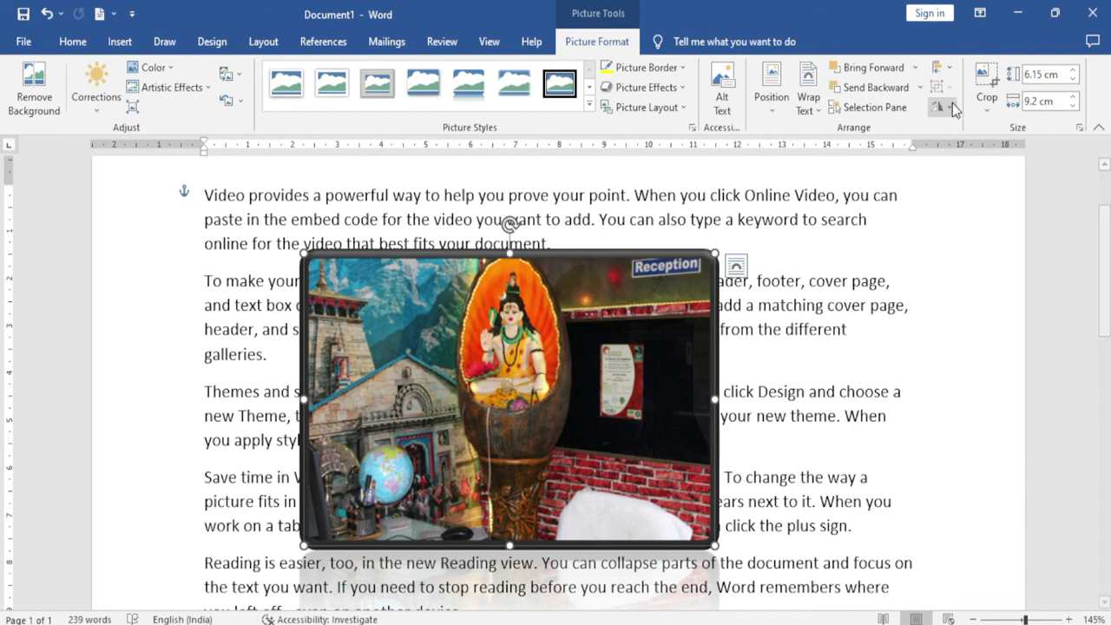
click(952, 69)
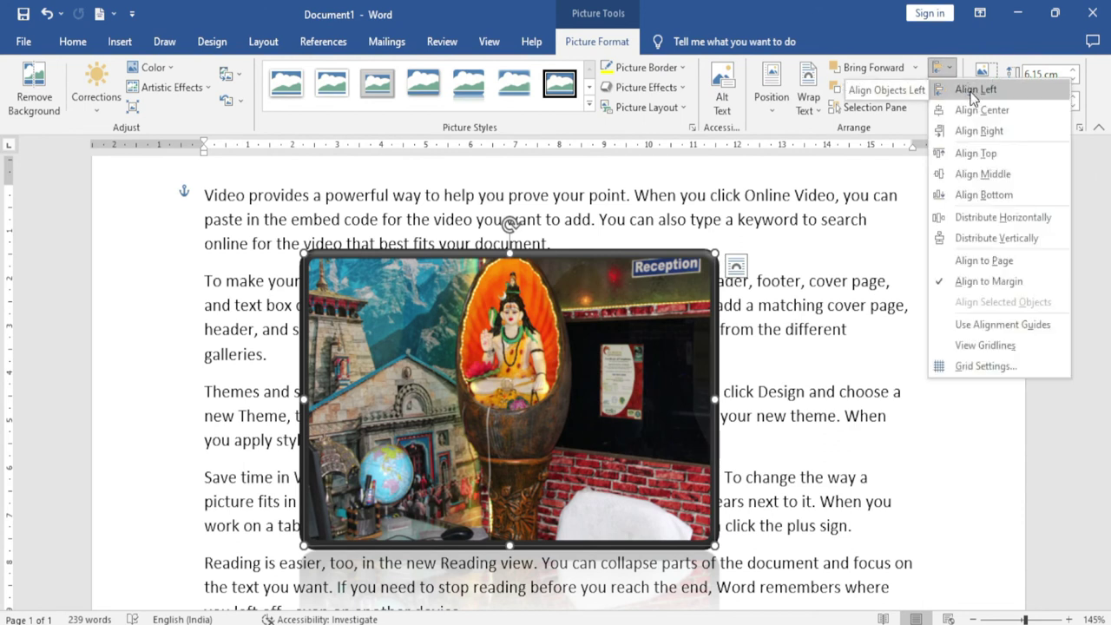
click(973, 90)
click(942, 69)
click(965, 111)
click(941, 68)
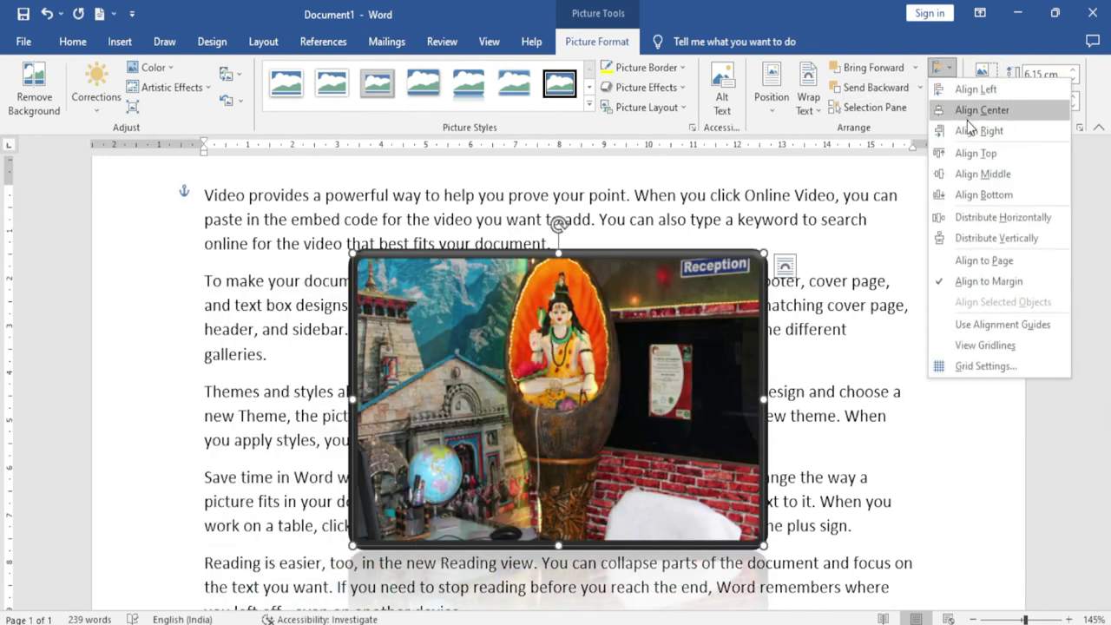
click(970, 130)
key(ctrl+z)
click(955, 72)
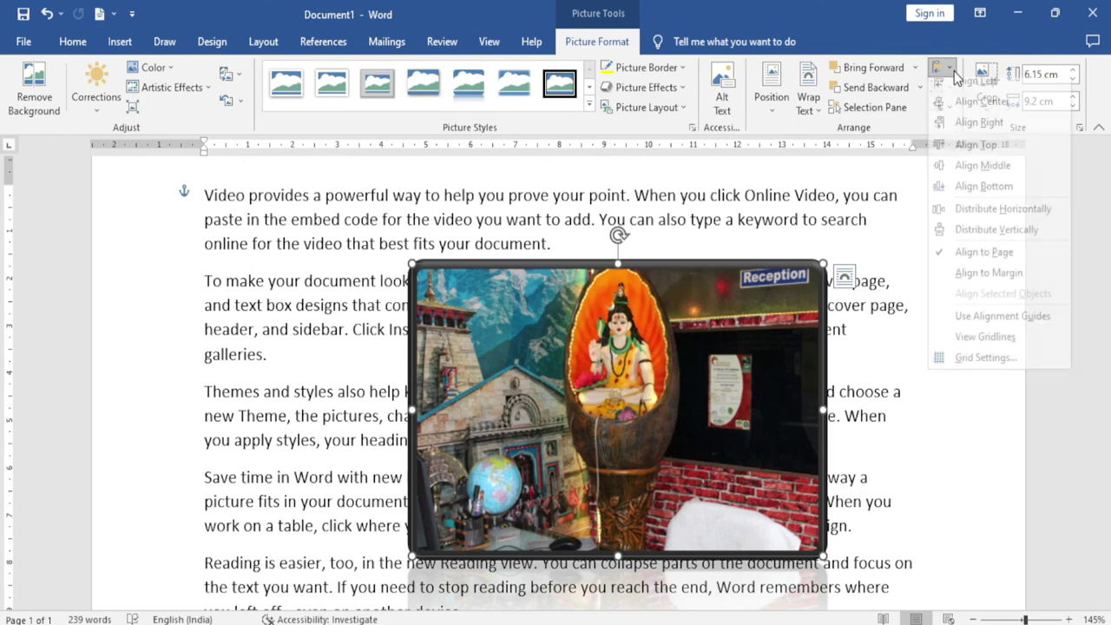
click(961, 160)
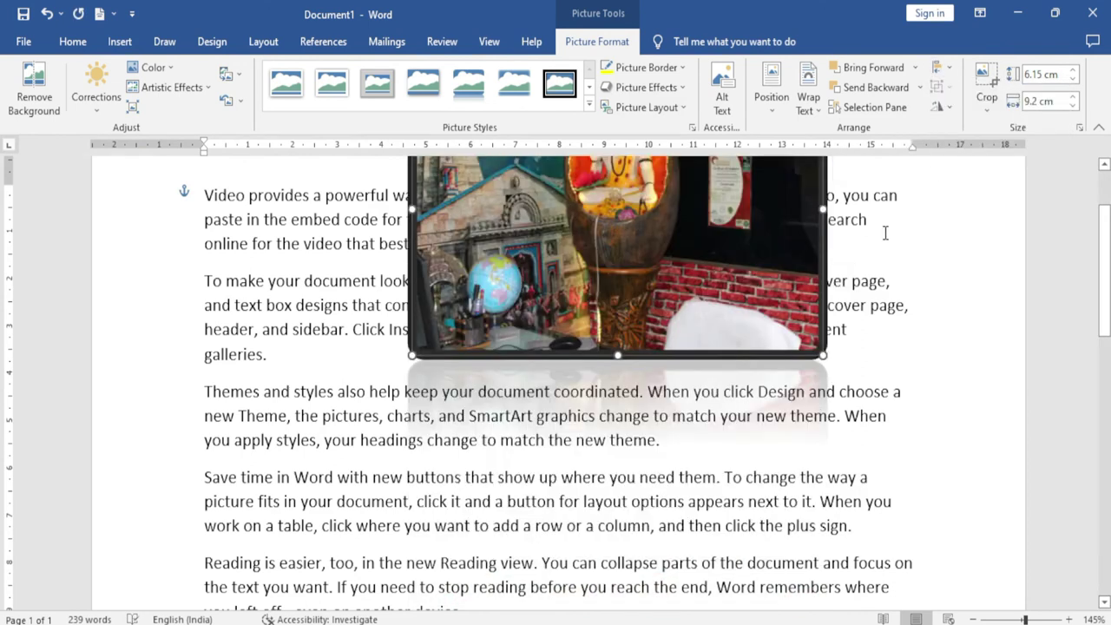
Move the photo slightly left, then delete it from the document
scroll(886, 233, up, 2)
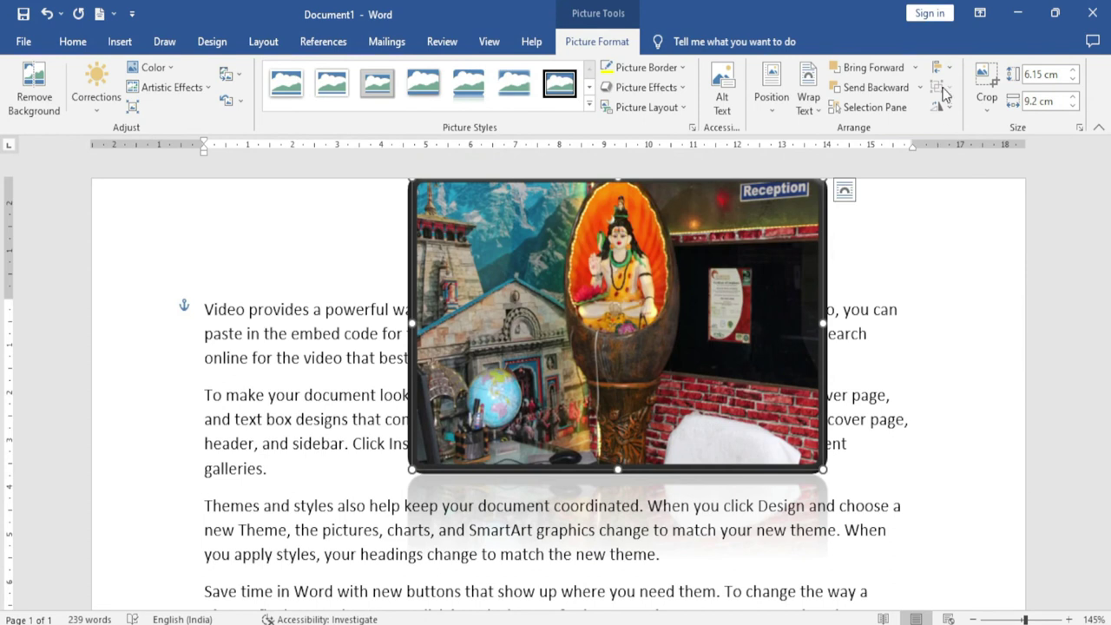
drag(626, 385, 522, 396)
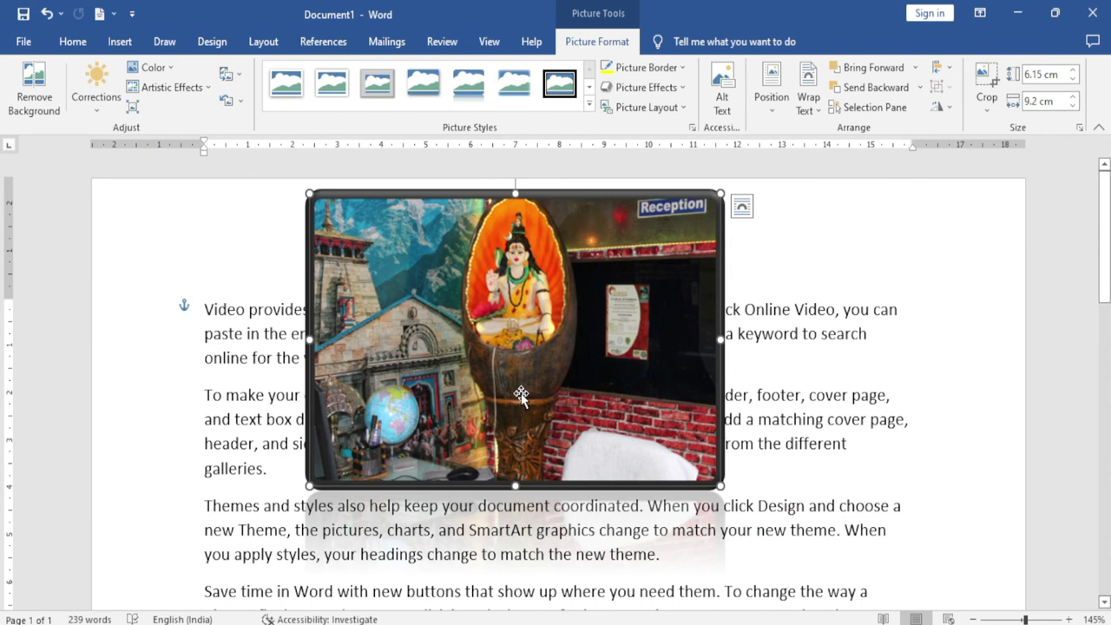
key(Delete)
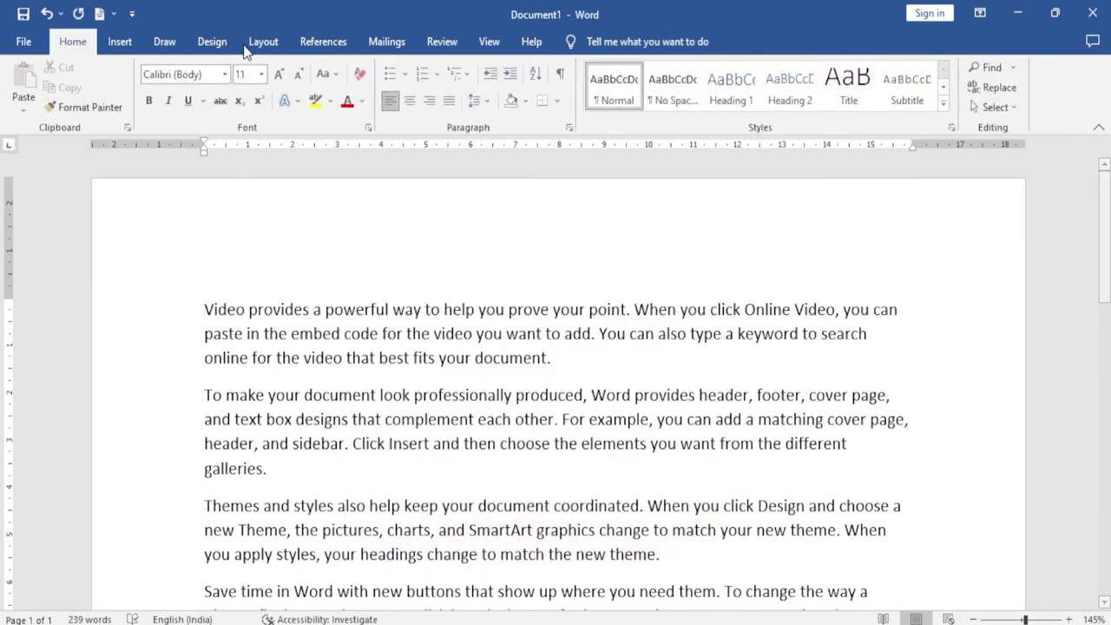
Draw a snipped-corner rectangle and an isosceles triangle beside it over the first paragraph
click(120, 41)
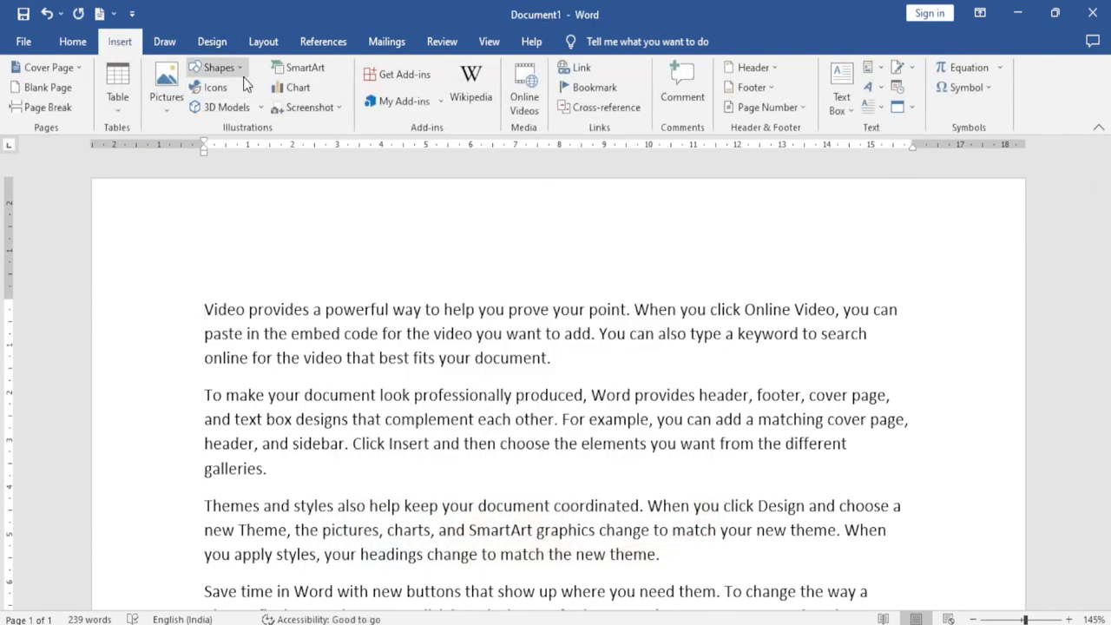
click(242, 69)
click(233, 106)
drag(234, 251, 402, 375)
click(82, 87)
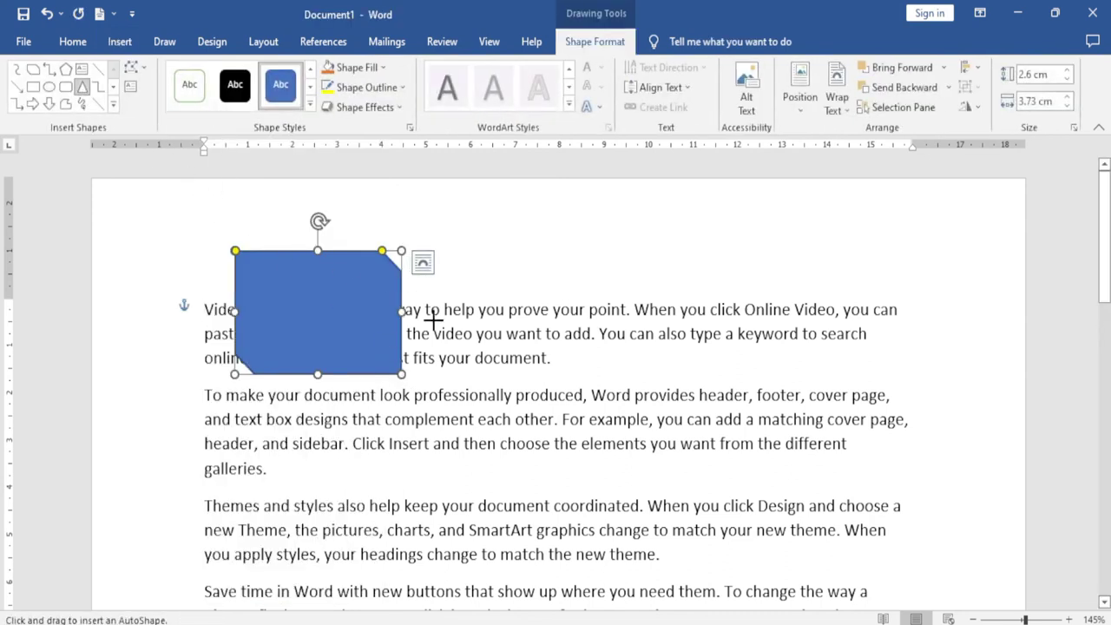
drag(417, 301, 578, 421)
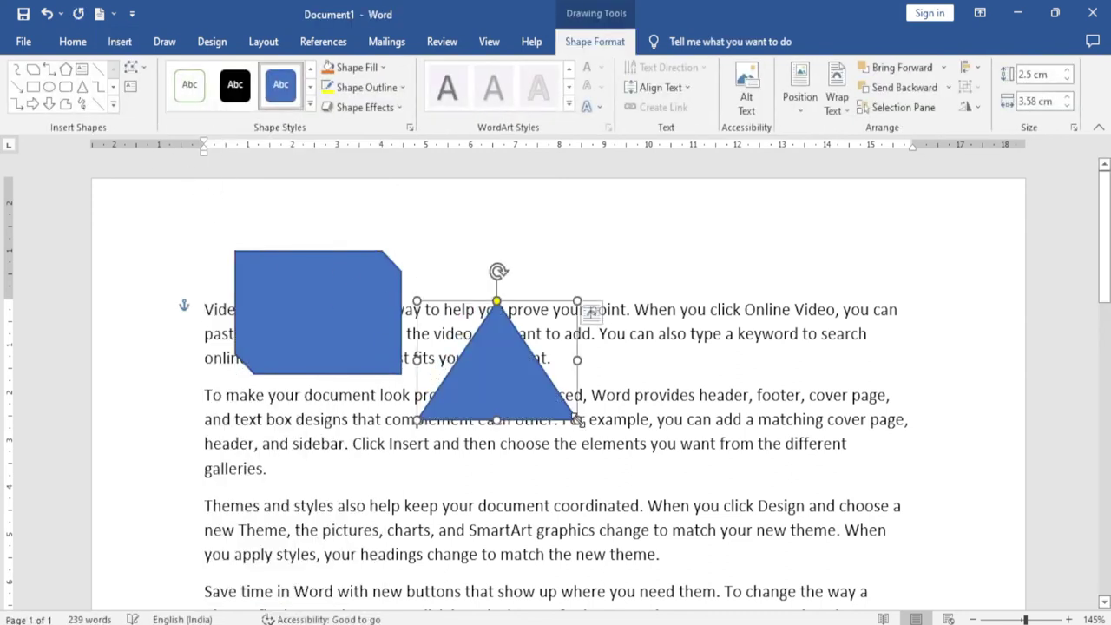
Group the rectangle and triangle and move the group up and left
shift+click(345, 330)
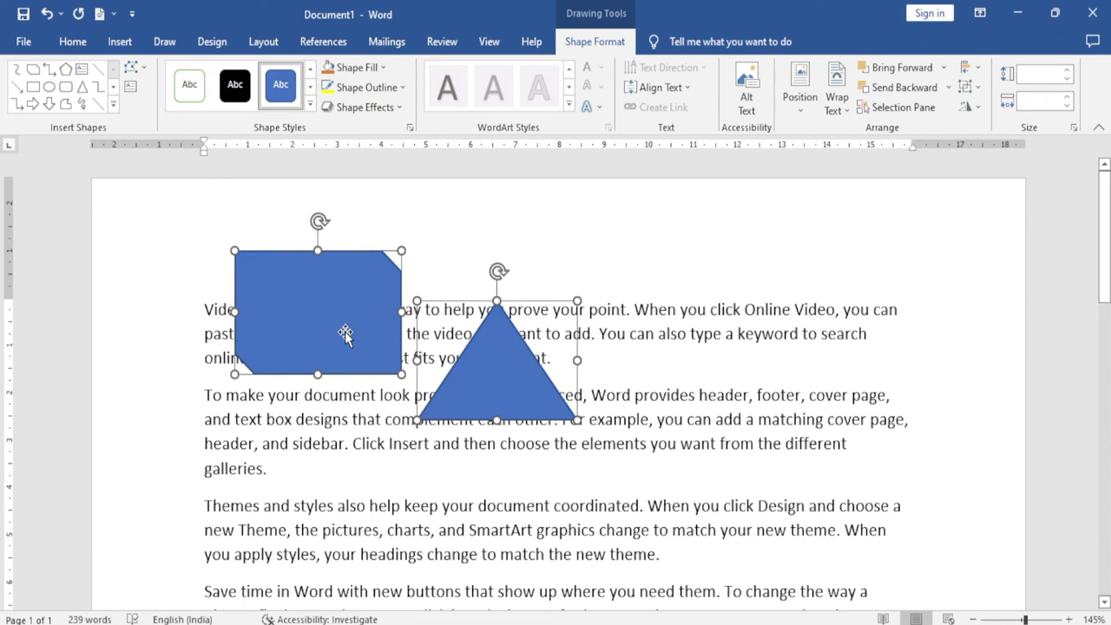
click(966, 87)
click(989, 105)
drag(636, 383, 618, 358)
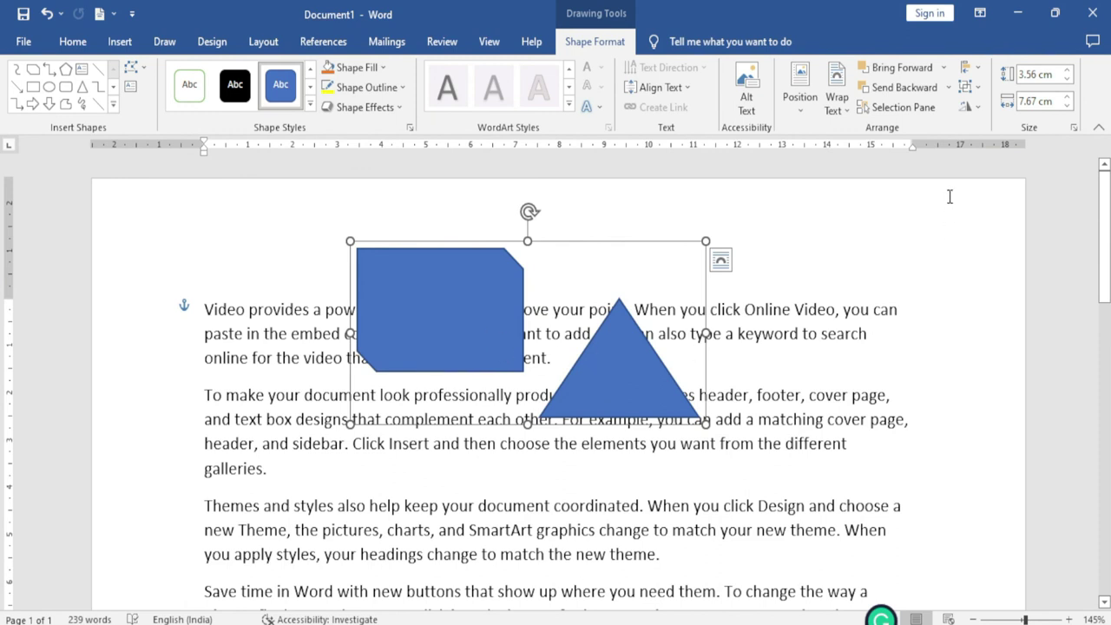
Ungroup the shapes, moving the triangle lower right and the rectangle upper left
click(971, 87)
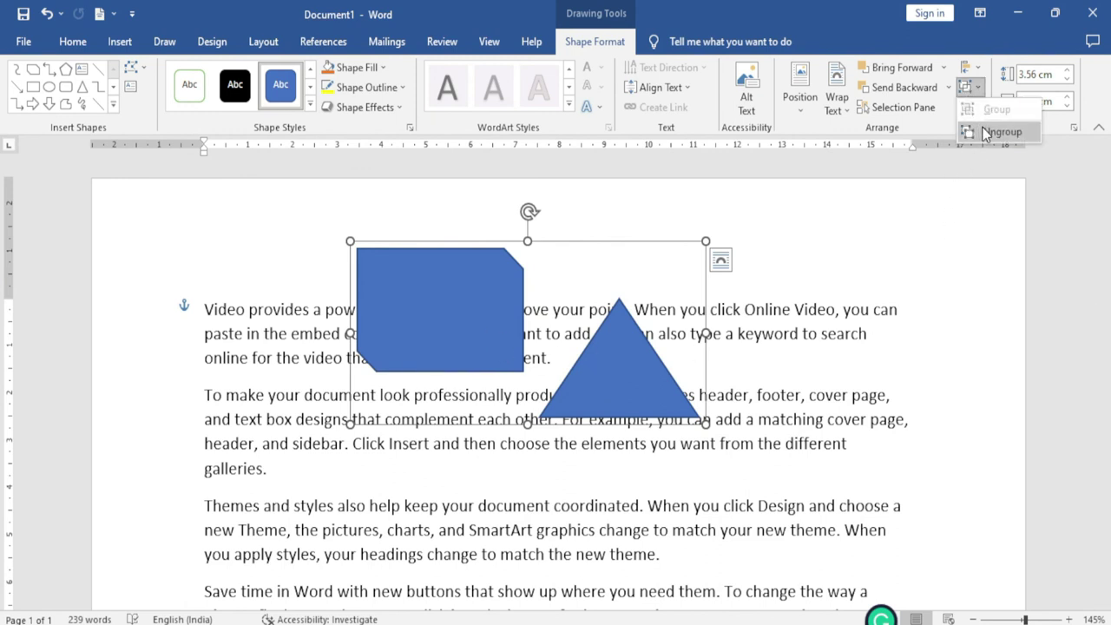
click(999, 132)
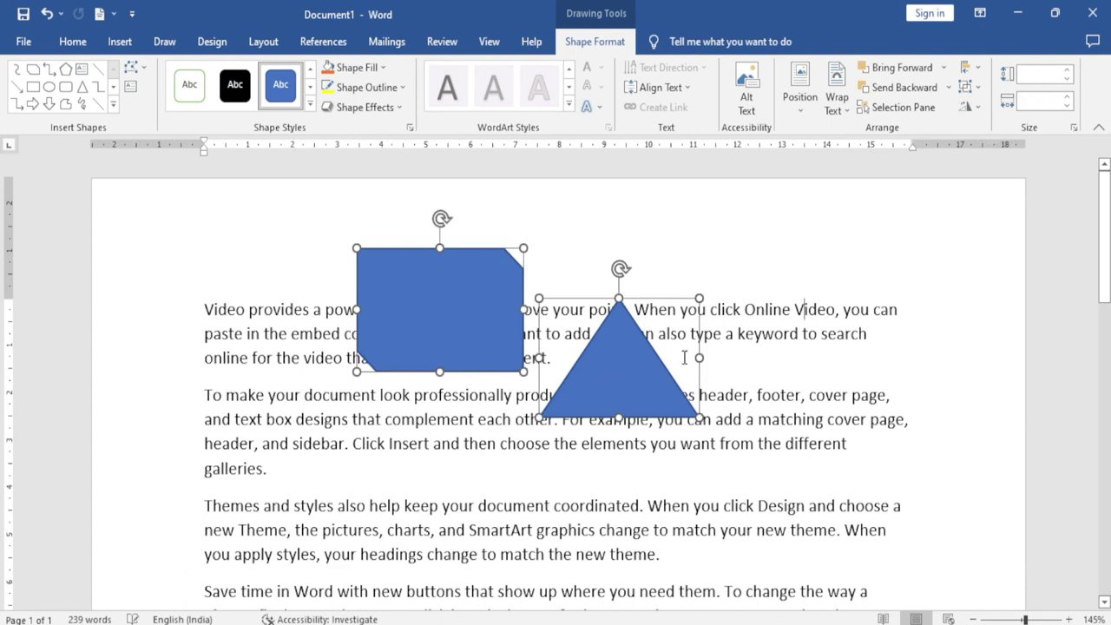
click(688, 317)
drag(619, 365, 730, 428)
click(452, 330)
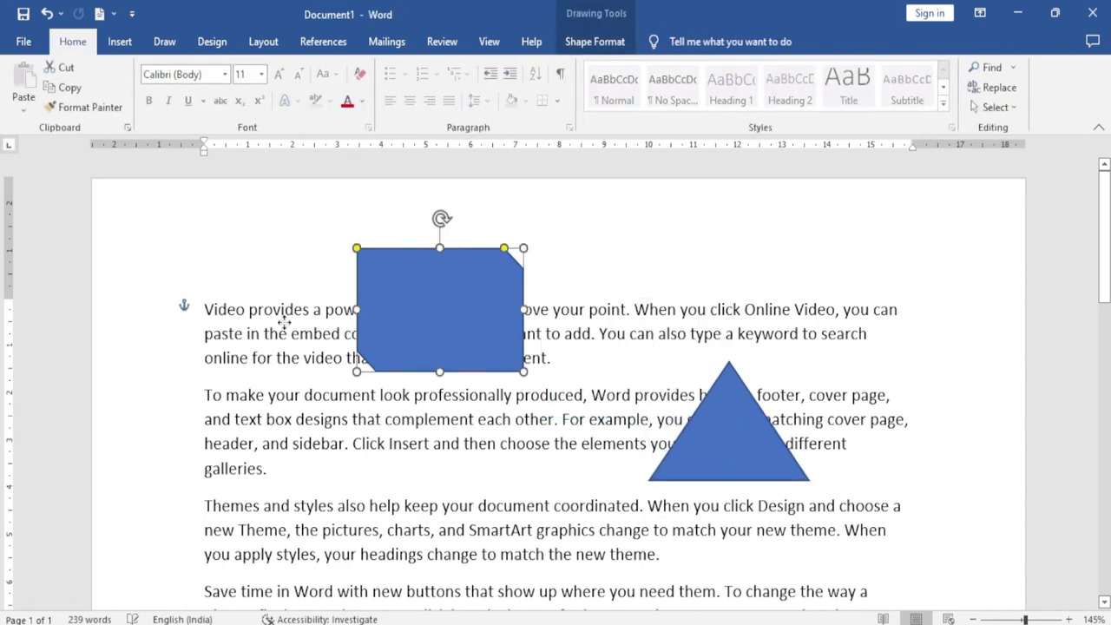
drag(452, 330, 261, 321)
click(724, 389)
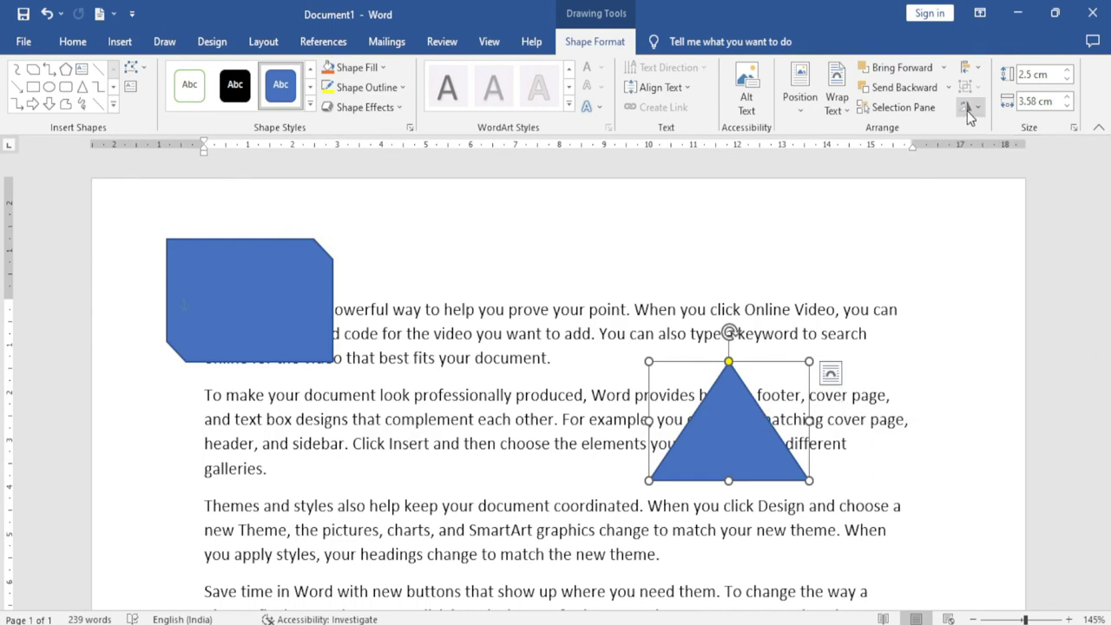
Raise the triangle's height to 3.3 cm and widen it slightly using the size spinners
click(970, 108)
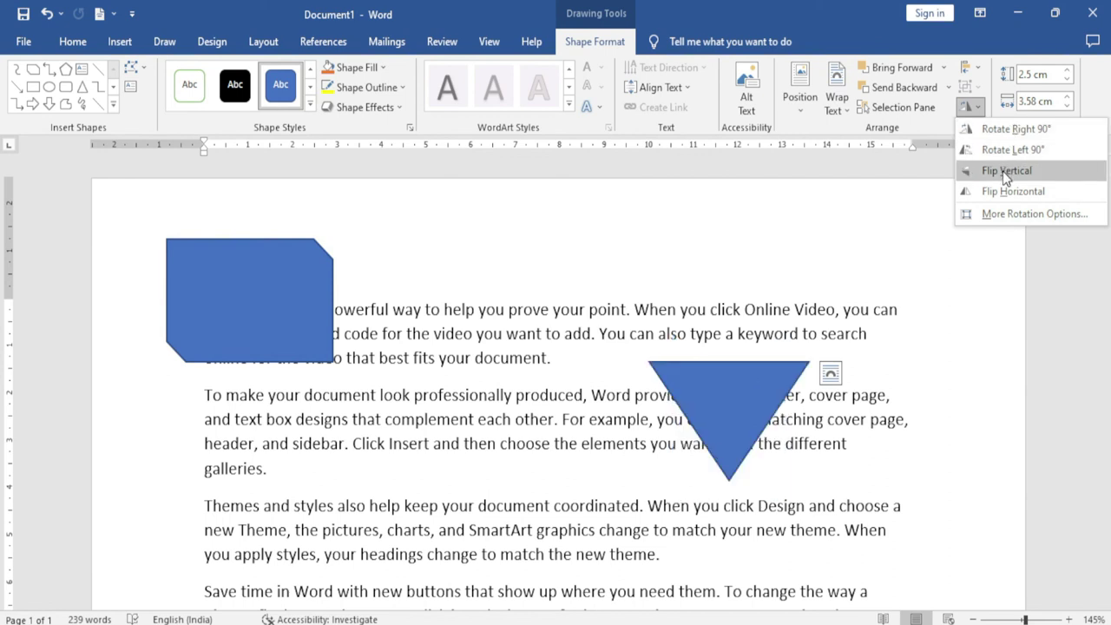
click(1075, 91)
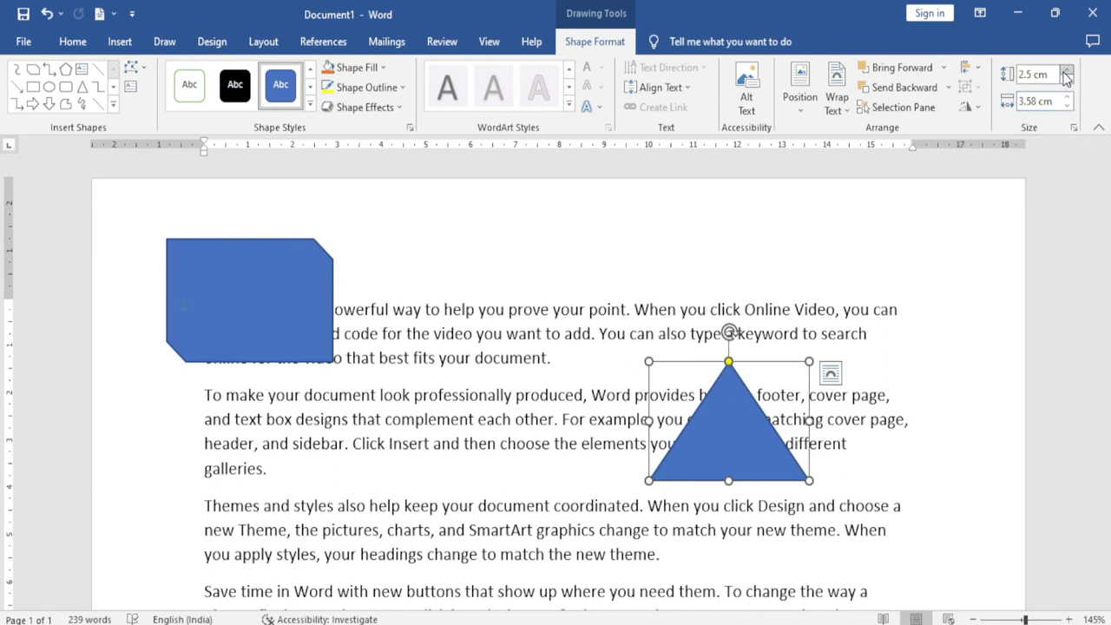
click(1067, 71)
click(1067, 70)
click(1067, 71)
click(1069, 98)
click(1069, 98)
click(1069, 98)
click(1069, 98)
click(1069, 100)
click(1069, 100)
click(1069, 100)
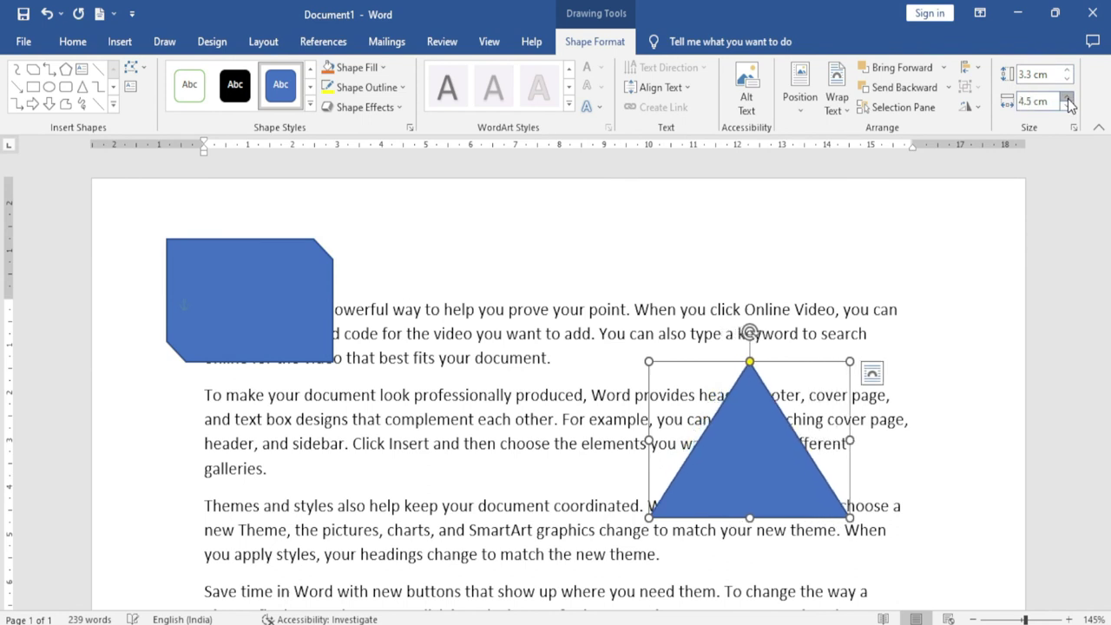
click(1067, 106)
click(1067, 106)
click(1067, 106)
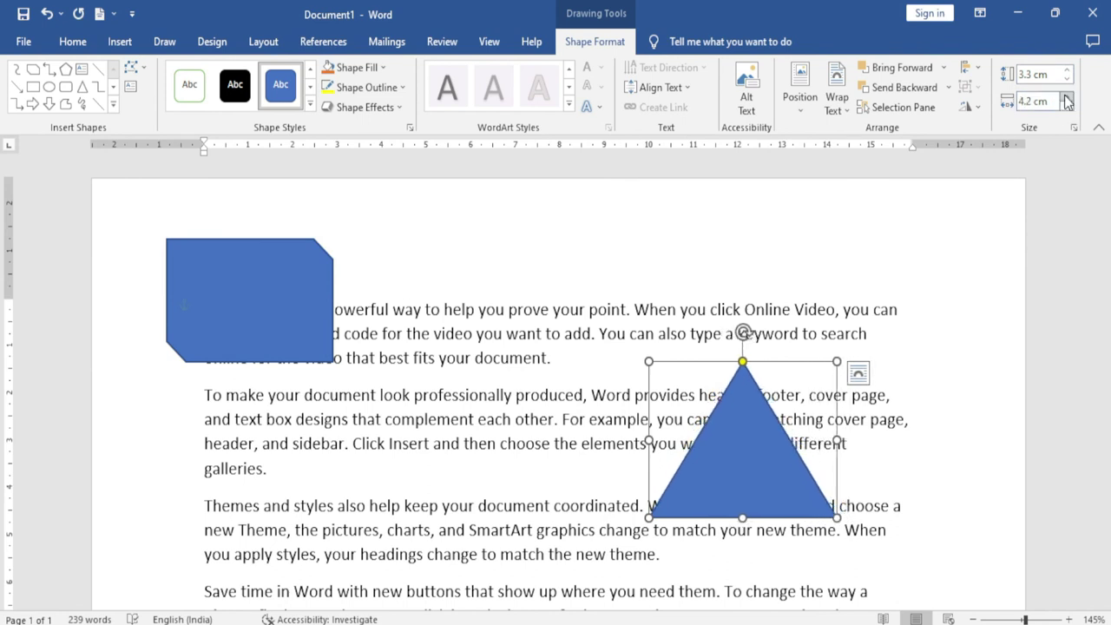
click(1067, 97)
click(1067, 97)
click(120, 41)
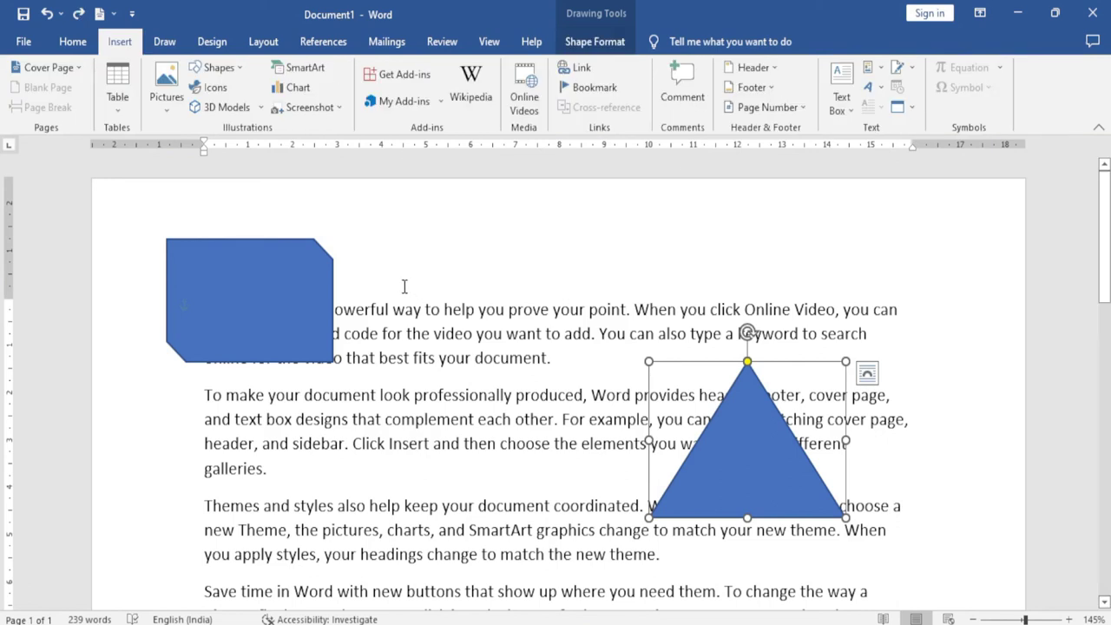
Insert the online Family-category photo of parents and two children with raised arms, then reposition it
click(171, 110)
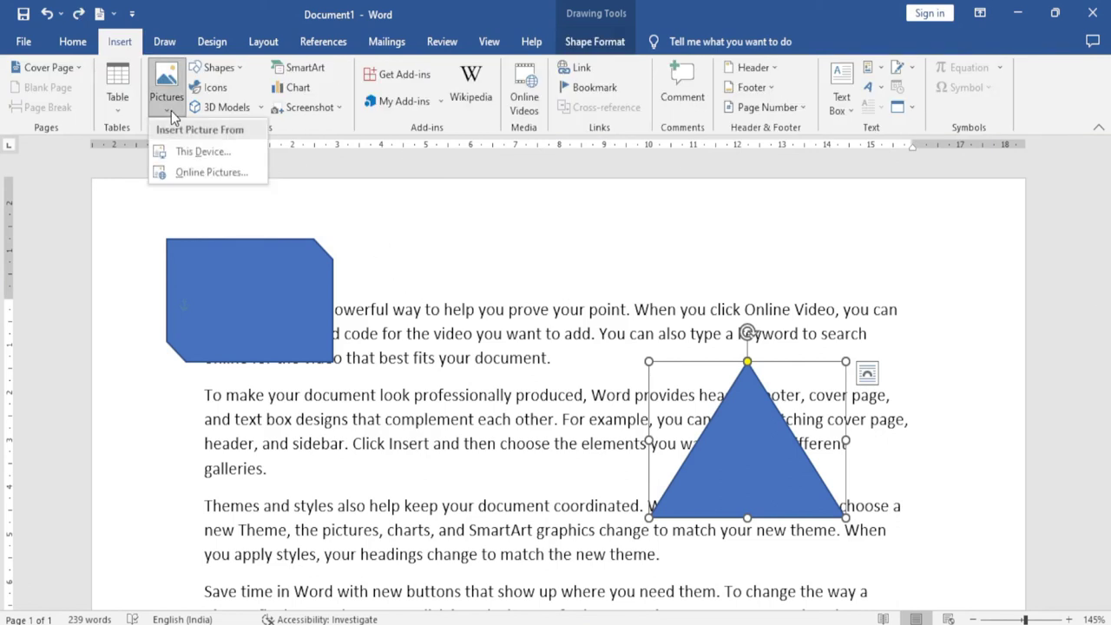
click(239, 173)
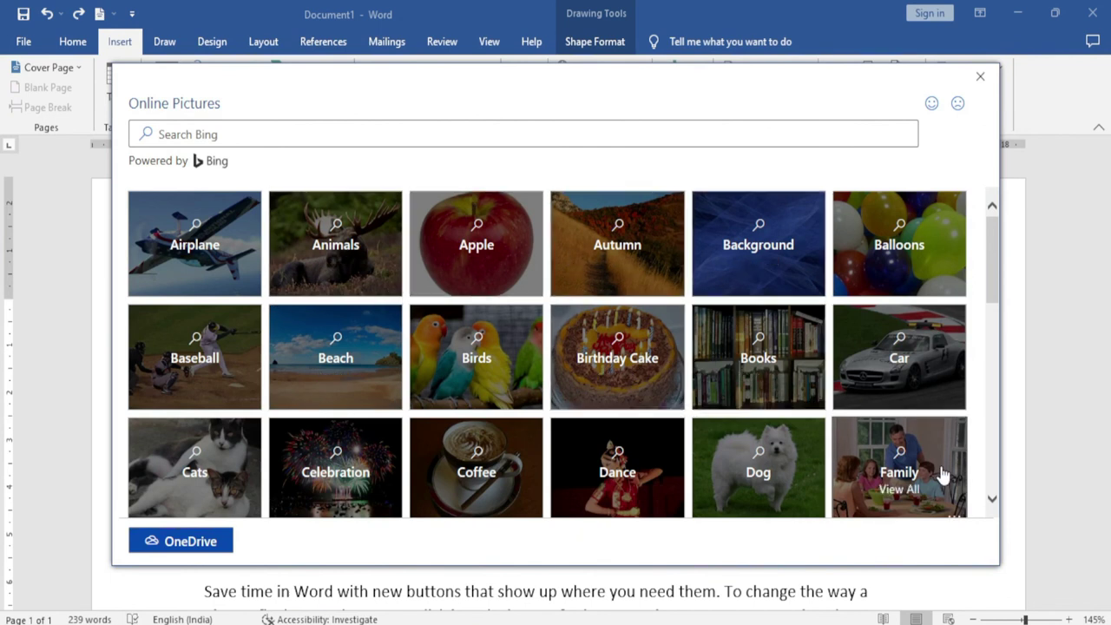
click(914, 469)
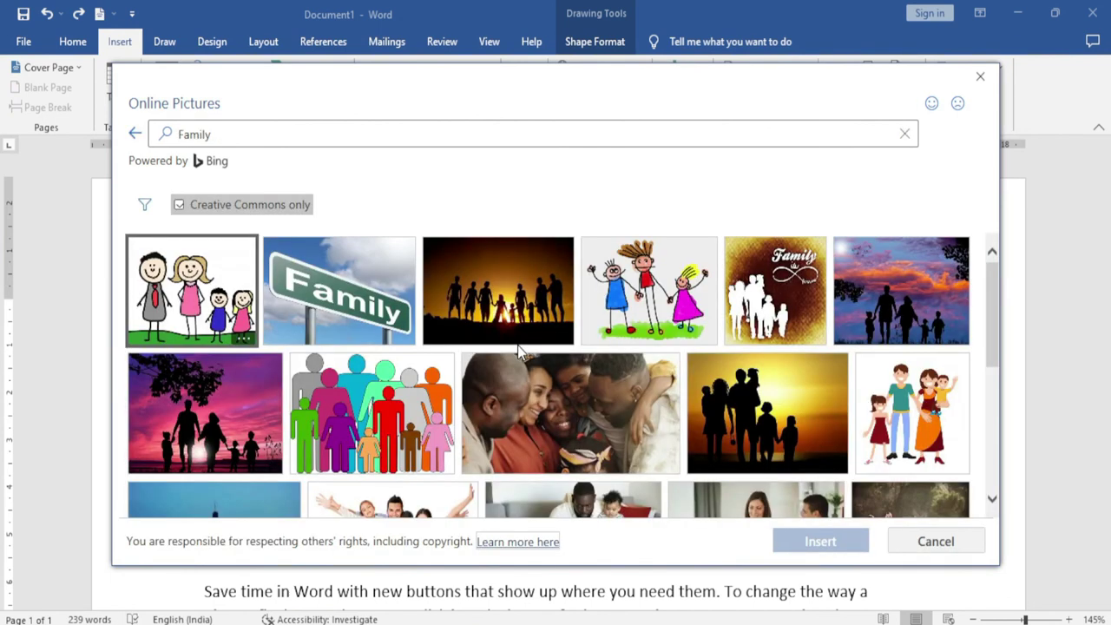
scroll(521, 365, down, 3)
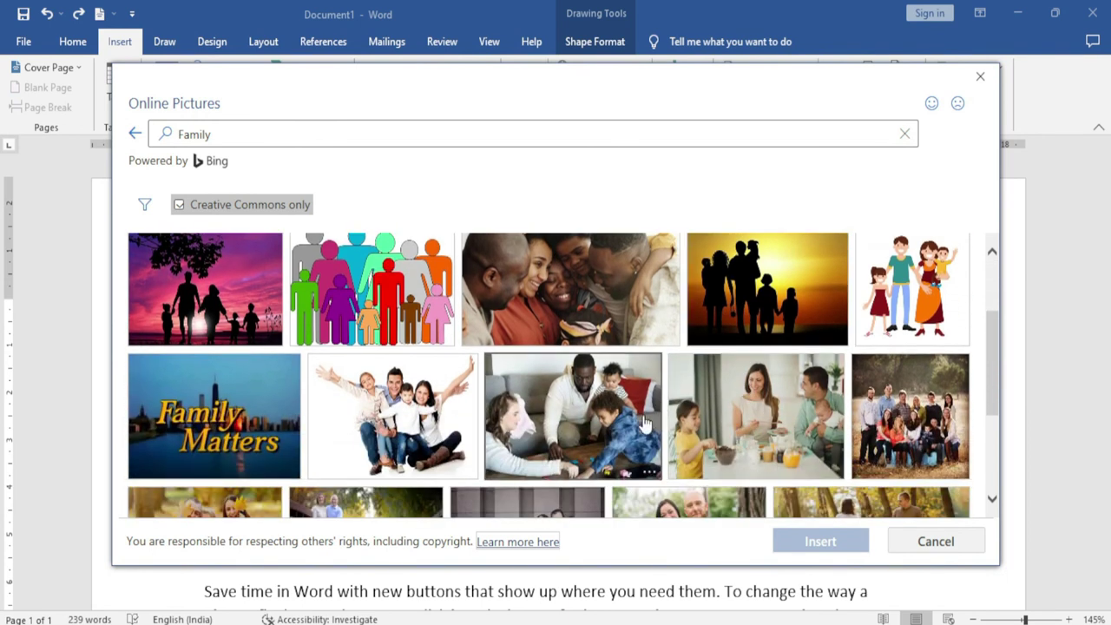
scroll(519, 411, down, 1)
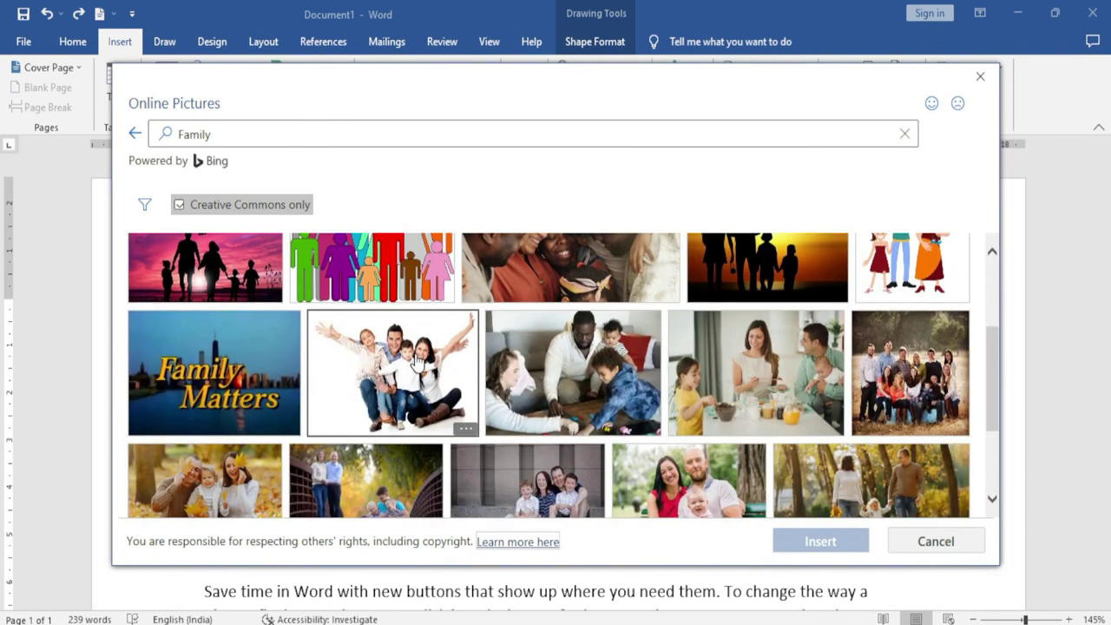
click(438, 378)
click(803, 540)
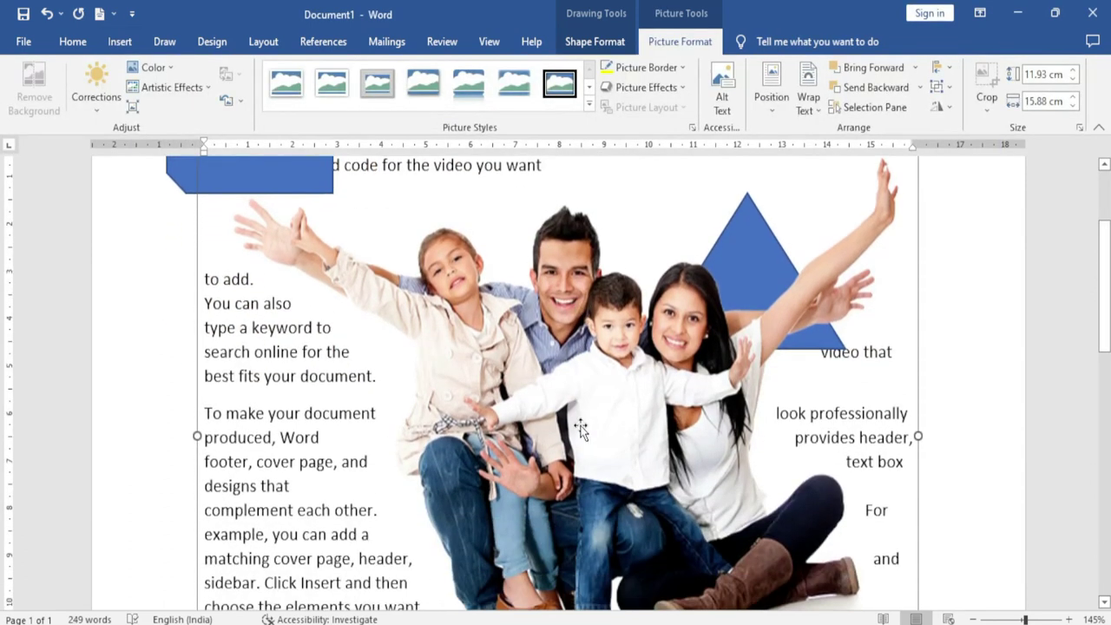
drag(581, 427, 571, 380)
scroll(570, 379, up, 3)
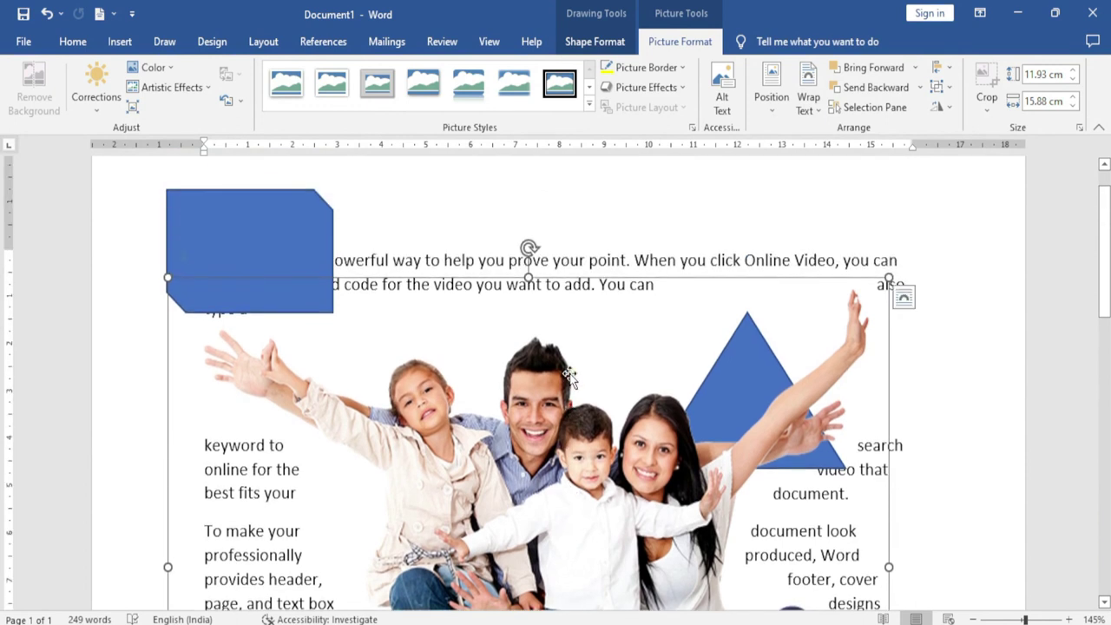